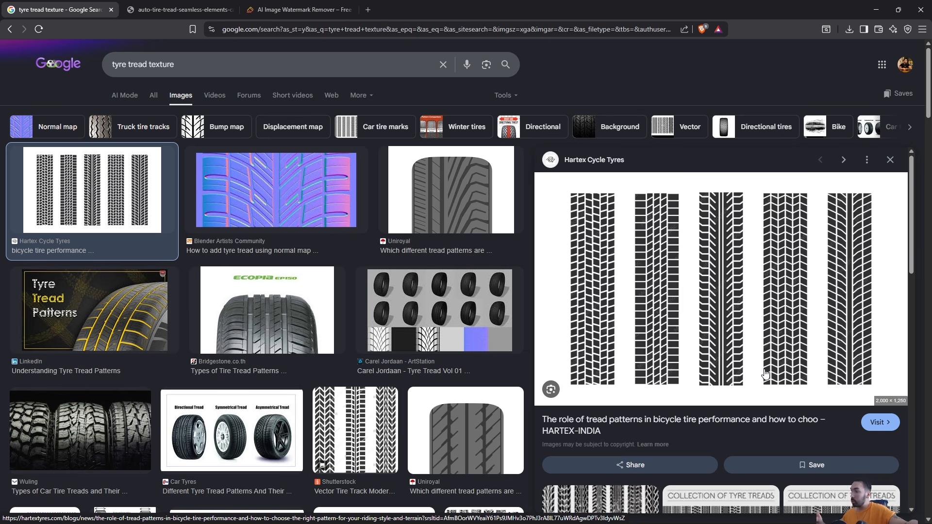
# Open the five-strip tyre tread pattern image in its own browser tab and save it.
pyautogui.rightClick(656, 320)
pyautogui.click(729, 406)
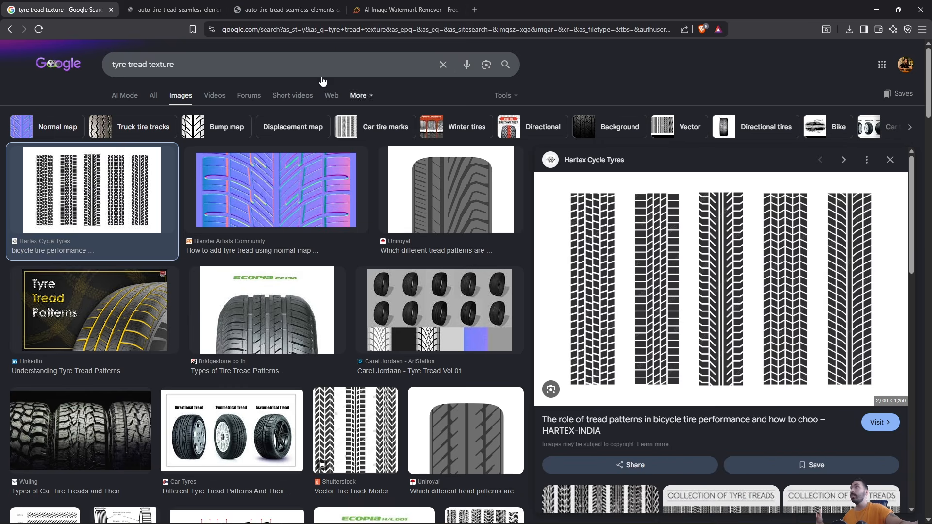
pyautogui.click(179, 13)
pyautogui.rightClick(334, 210)
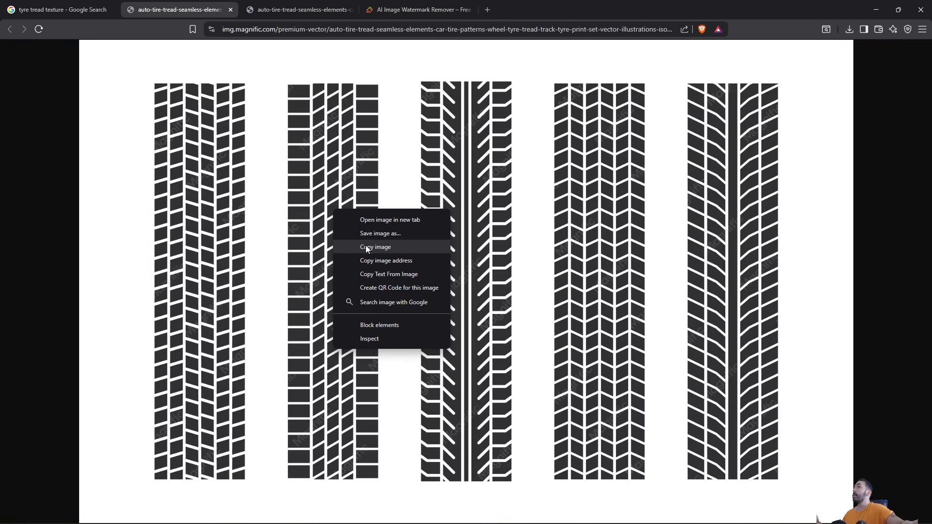
pyautogui.click(367, 234)
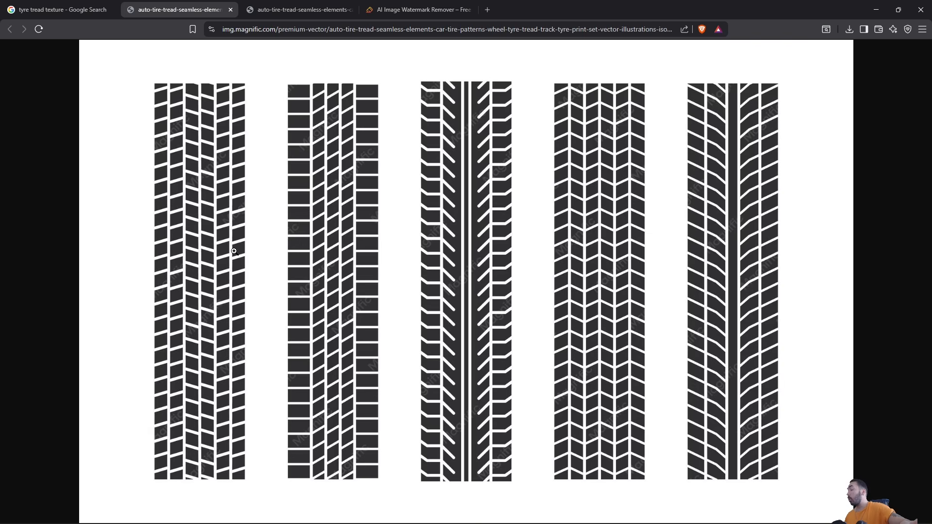
# Download the processed tyre tread image from the WatermarkRemover.io page.
pyautogui.hotkey('ctrl', 'Tab')
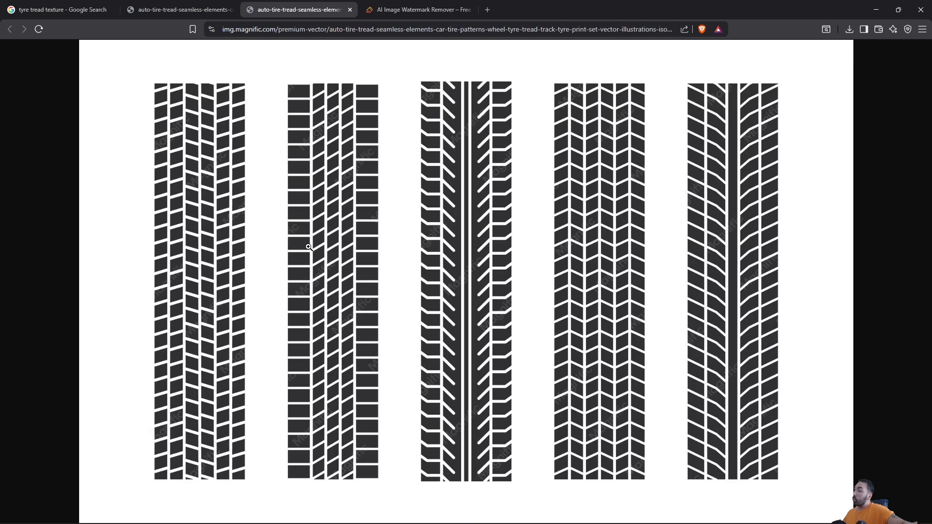
pyautogui.hotkey('ctrl', 'Tab')
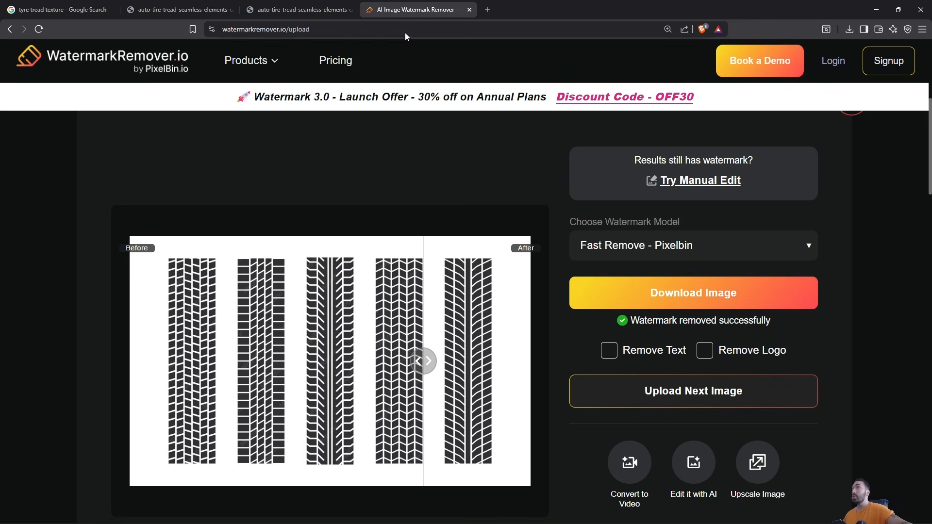
pyautogui.click(655, 293)
# Go to NormalMap Online and examine its map types, strength settings and height, normal and 3D previews.
pyautogui.moveTo(376, 115); pyautogui.dragTo(328, 47)
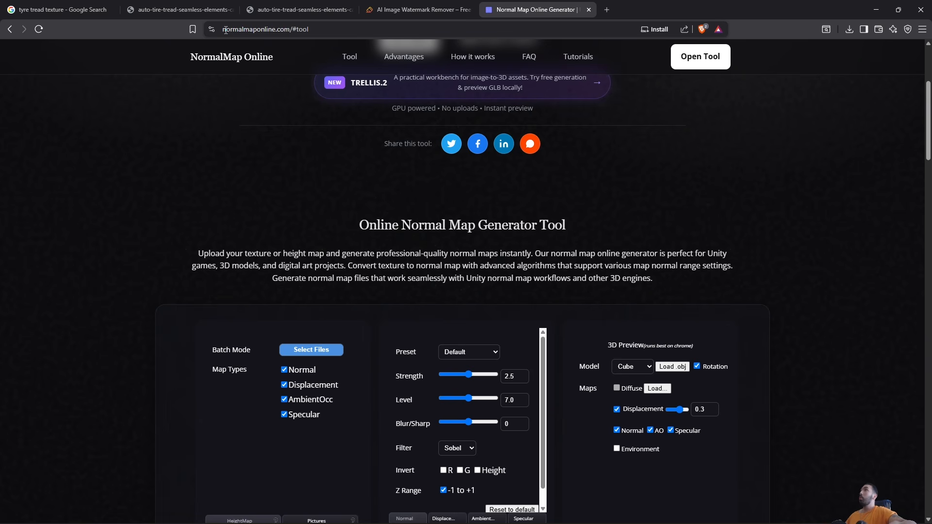
pyautogui.scroll(1, 366, 170)
pyautogui.scroll(-2, 342, 267)
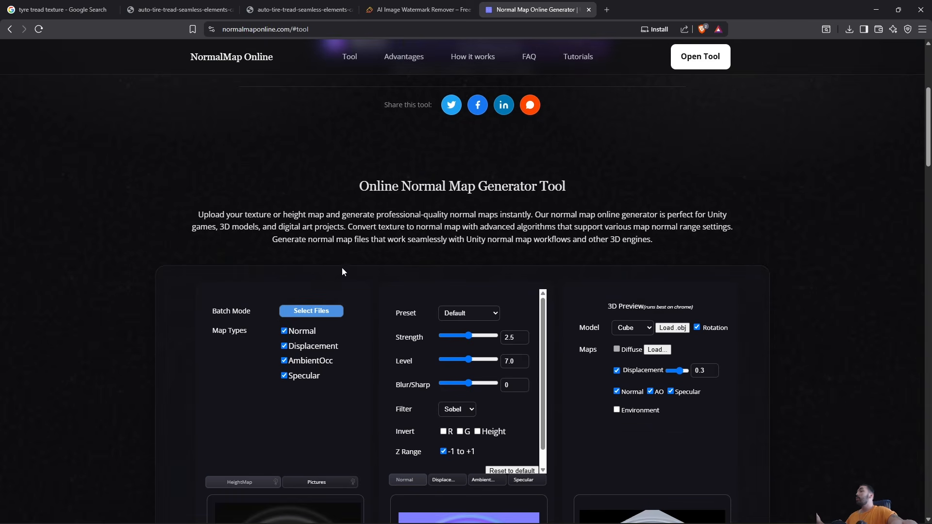
pyautogui.scroll(-4, 426, 246)
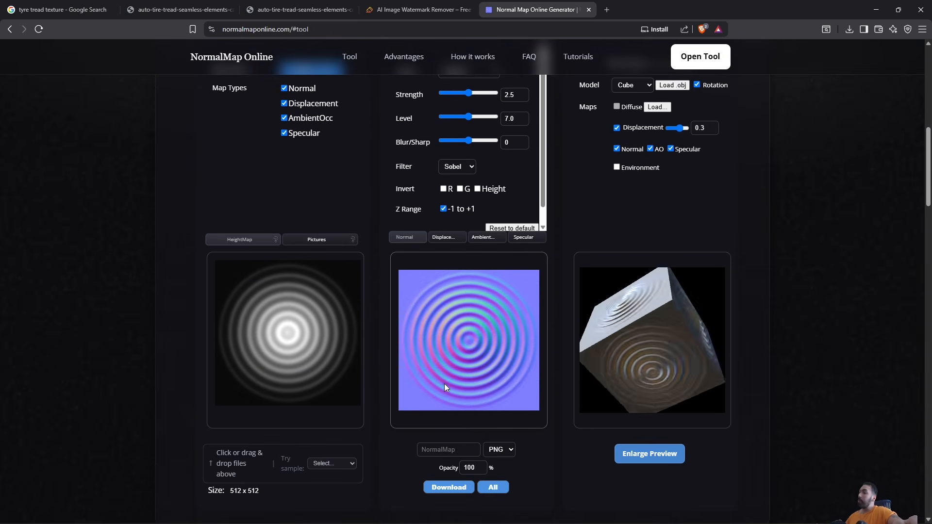
# Switch to Paint.NET and try the NormalMapPlus effect on the tread image.
pyautogui.hotkey('alt', 'Tab')
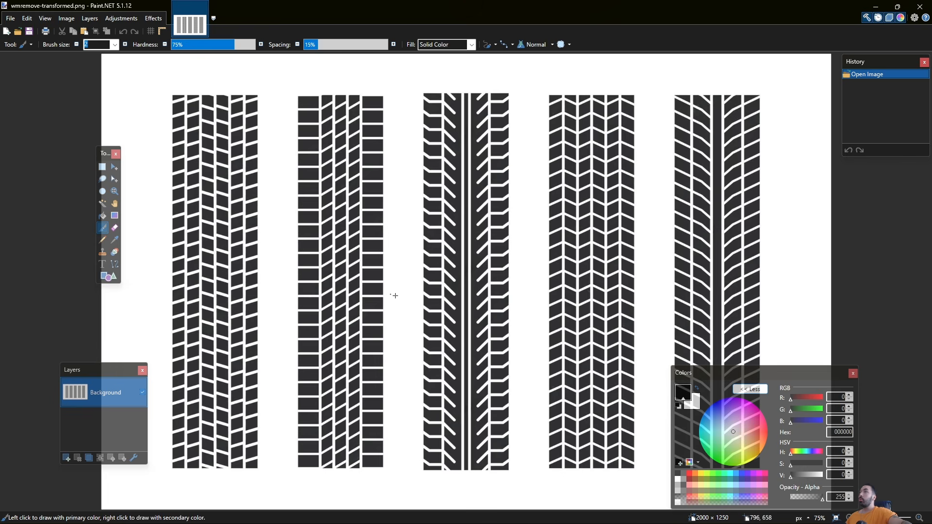
pyautogui.click(153, 18)
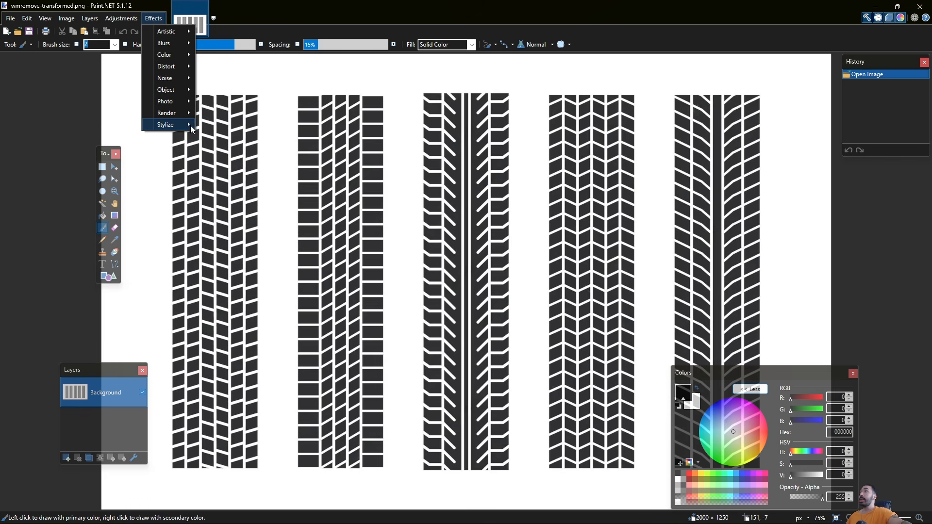
pyautogui.moveTo(184, 125)
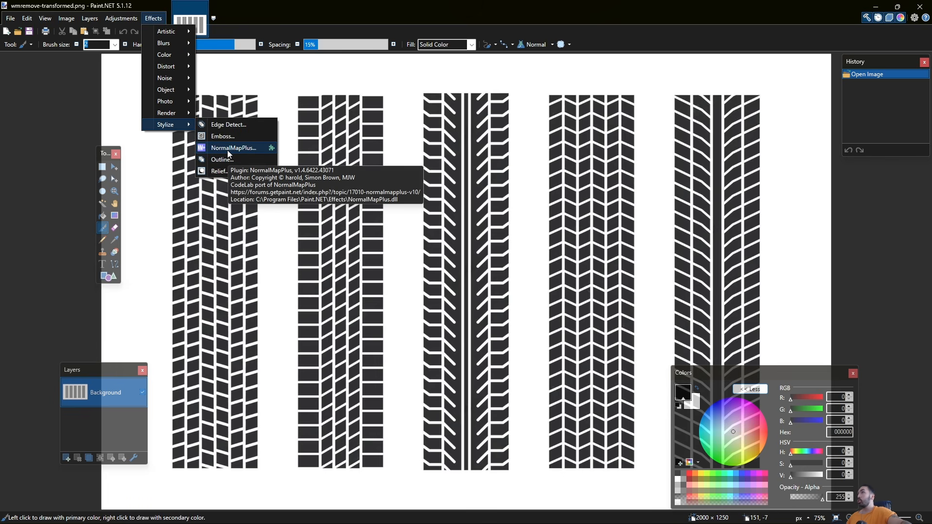
pyautogui.click(227, 148)
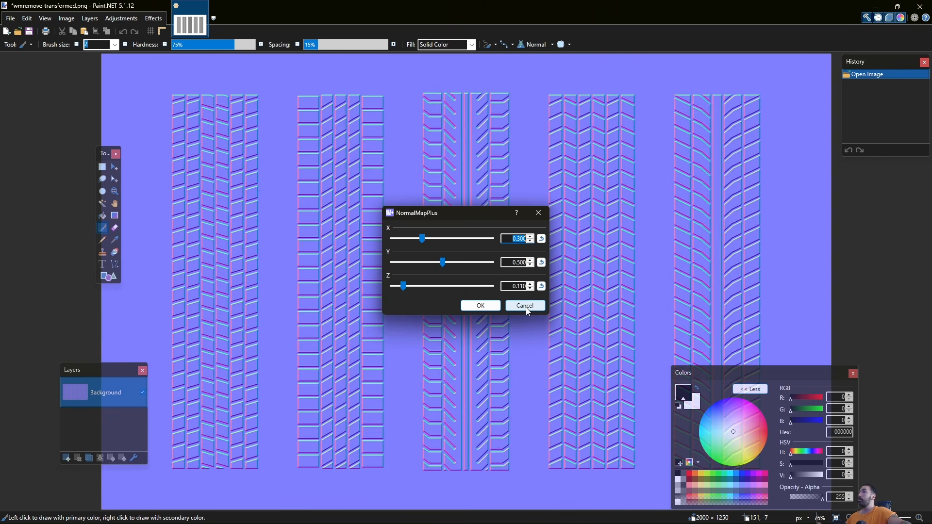
pyautogui.click(525, 307)
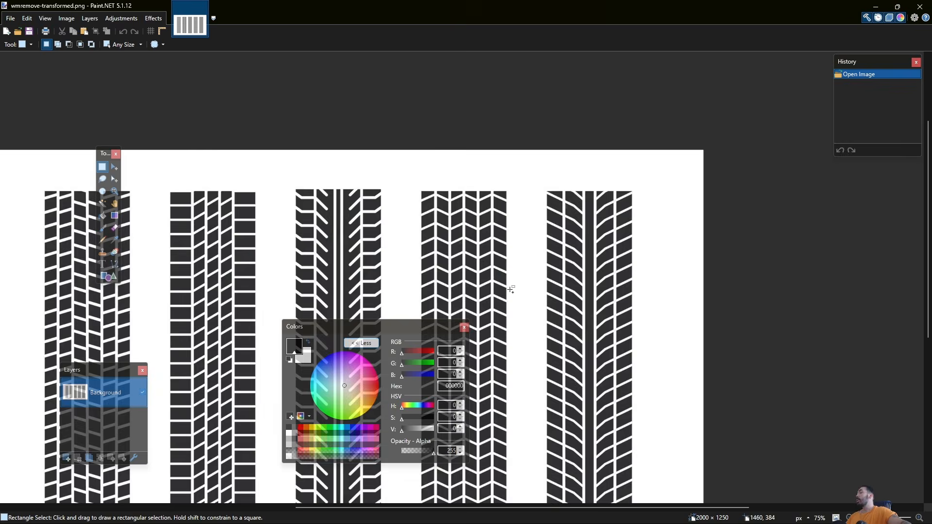
# Sample the dark tread colour 313133 from the last tread strip as the primary colour.
pyautogui.keyDown('ctrl'); pyautogui.scroll(3, 174, 235); pyautogui.keyUp('ctrl')
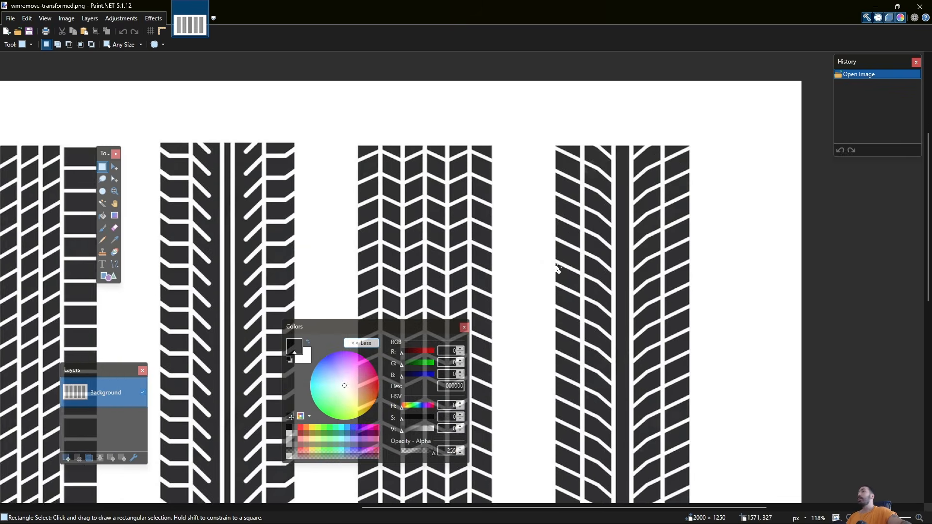
pyautogui.click(116, 244)
pyautogui.keyDown('ctrl'); pyautogui.scroll(2, 473, 203); pyautogui.keyUp('ctrl')
pyautogui.click(543, 194)
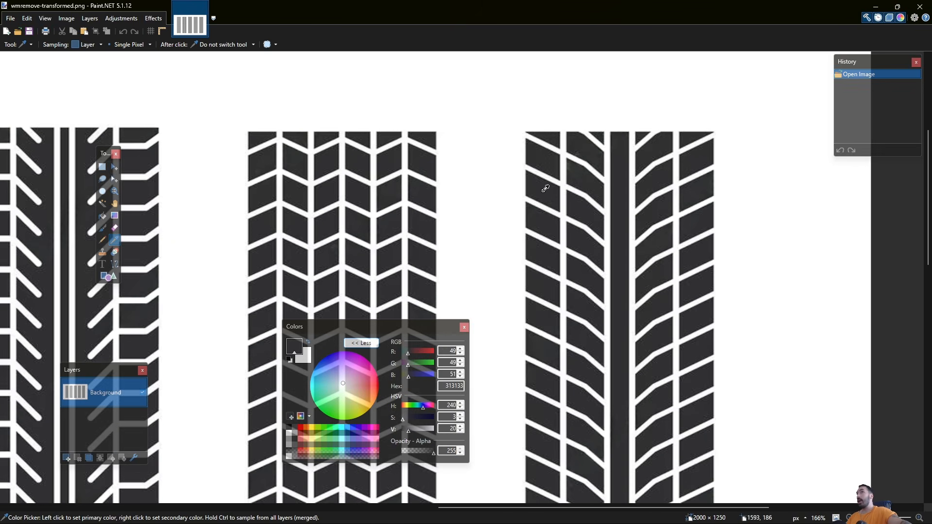
# Draw solid dark vertical rectangles along both sides of the last tread strip to form its shoulders.
pyautogui.moveTo(543, 194); pyautogui.dragTo(507, 210, button='middle')
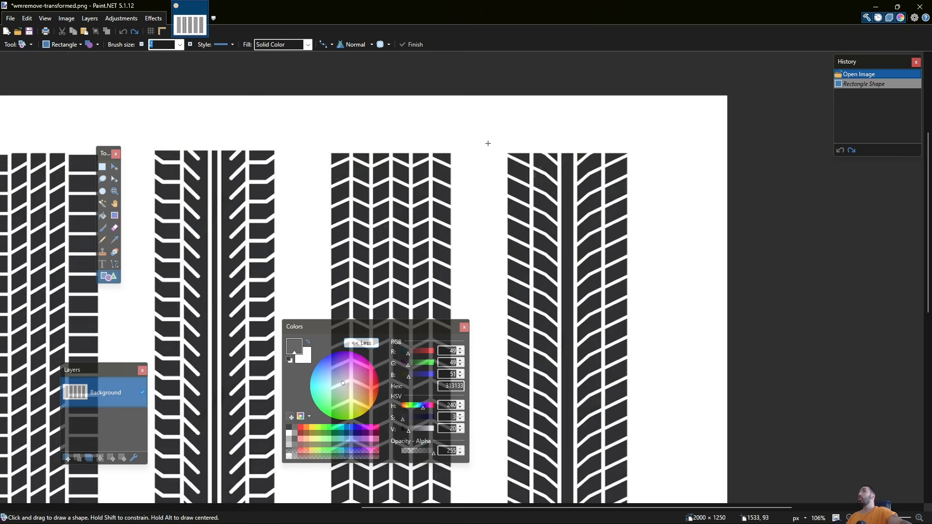
pyautogui.moveTo(481, 139); pyautogui.dragTo(504, 370)
pyautogui.scroll(-6, 494, 311)
pyautogui.keyDown('ctrl'); pyautogui.scroll(2, 502, 351); pyautogui.keyUp('ctrl')
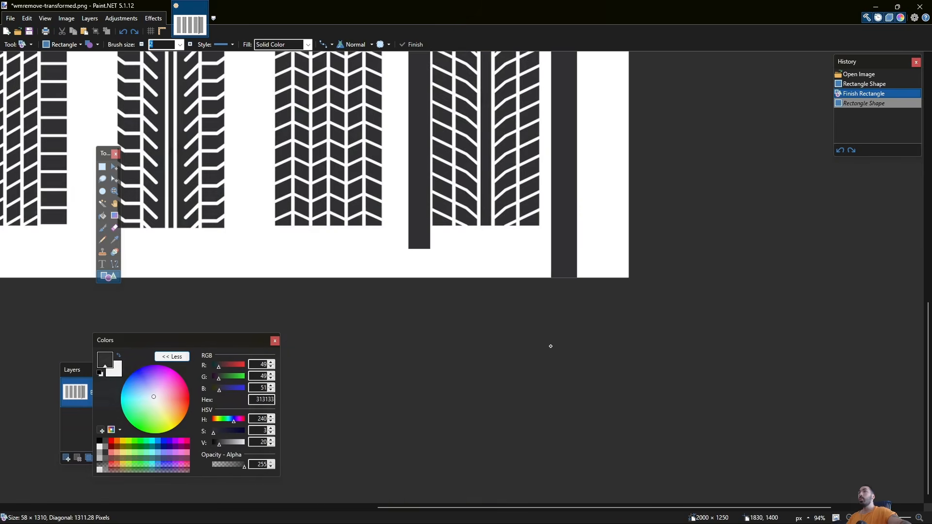
pyautogui.keyDown('ctrl'); pyautogui.scroll(2, 546, 272); pyautogui.keyUp('ctrl')
pyautogui.moveTo(552, 344); pyautogui.dragTo(537, 436)
# Select the whole image and raise its contrast to 100.
pyautogui.hotkey('ctrl', 'a')
pyautogui.keyDown('ctrl'); pyautogui.scroll(-2, 536, 418); pyautogui.keyUp('ctrl')
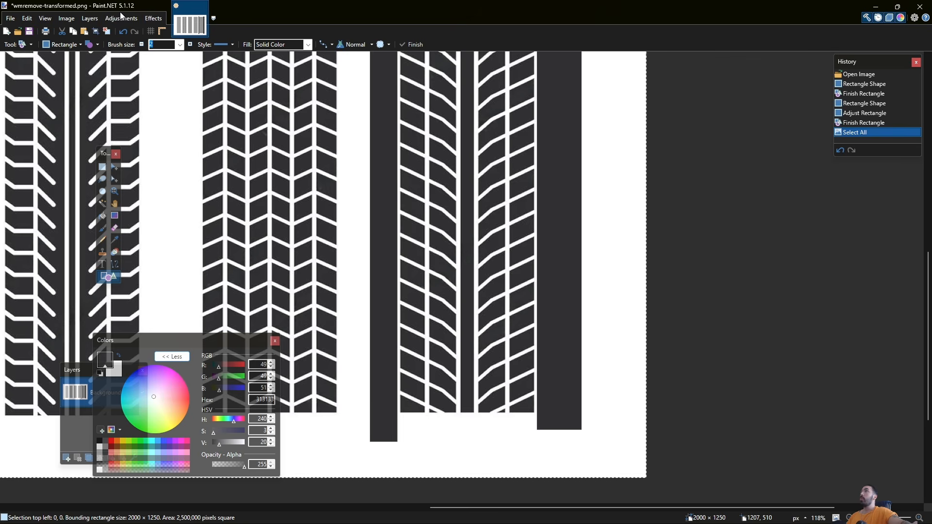
pyautogui.click(121, 17)
pyautogui.click(146, 54)
pyautogui.moveTo(443, 275); pyautogui.dragTo(505, 280)
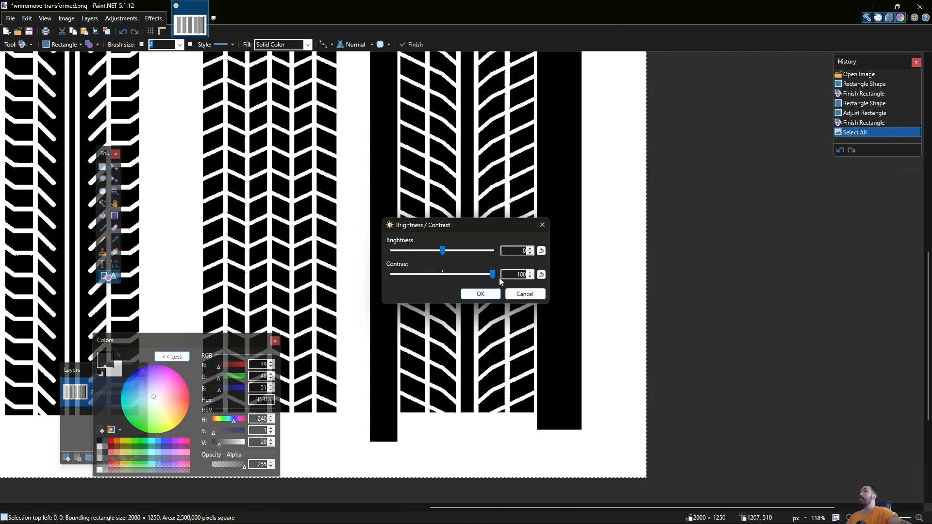
# Soften the tread pattern's edges with a small-radius Gaussian Blur.
pyautogui.click(156, 20)
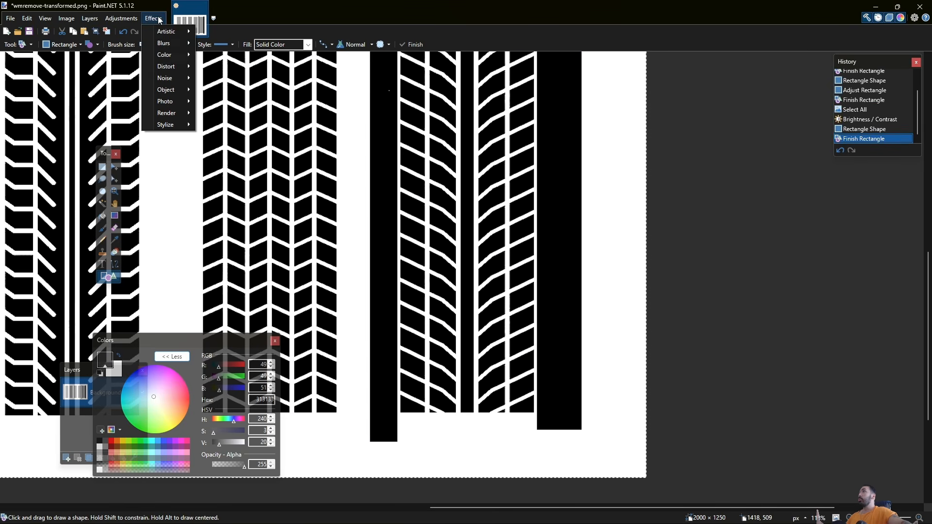
pyautogui.moveTo(169, 44)
pyautogui.click(235, 67)
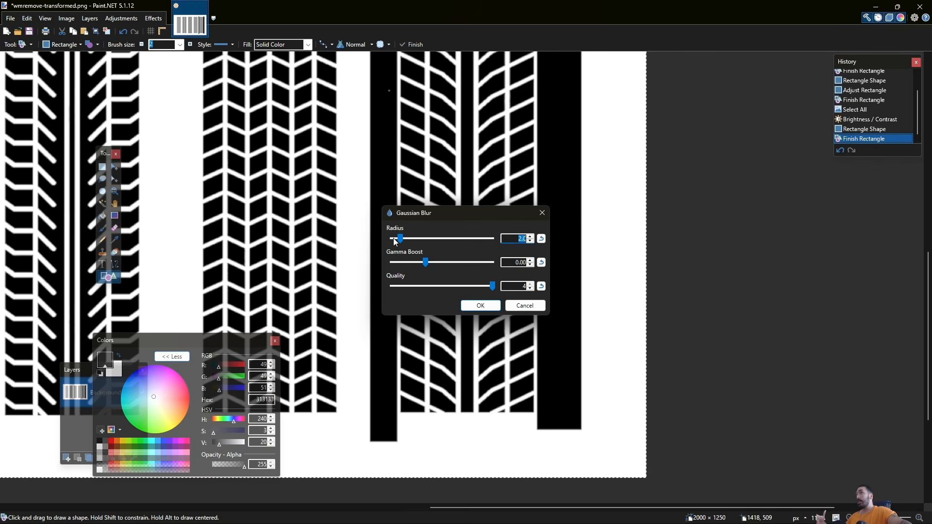
pyautogui.moveTo(401, 238); pyautogui.dragTo(402, 237)
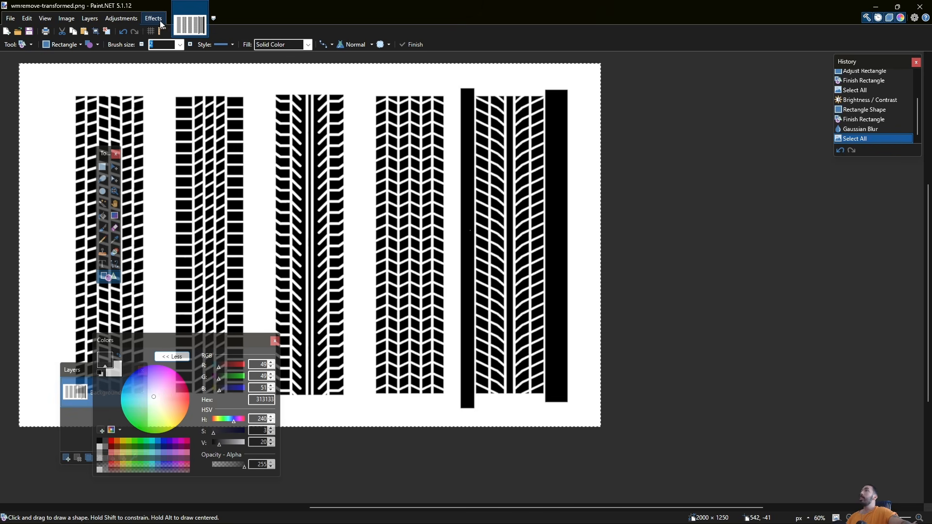
# Generate a normal map from the blurred tread image with NormalMapPlus and view the normal map image.
pyautogui.click(153, 18)
pyautogui.moveTo(238, 139)
pyautogui.click(289, 162)
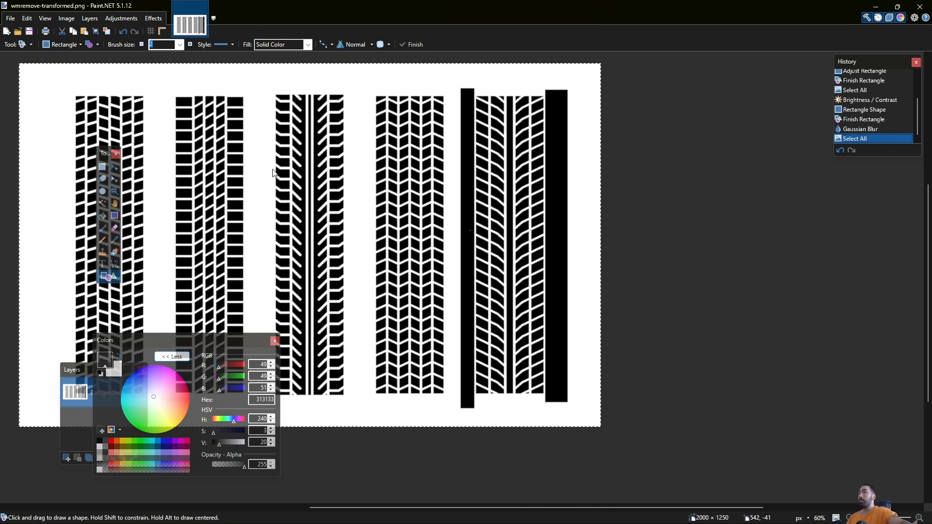
pyautogui.click(481, 305)
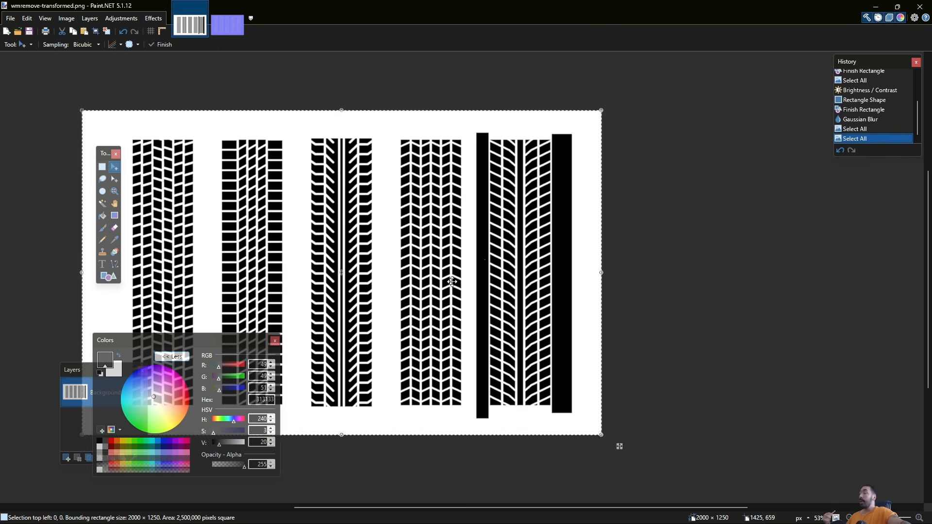
pyautogui.click(228, 25)
pyautogui.scroll(1, 400, 220)
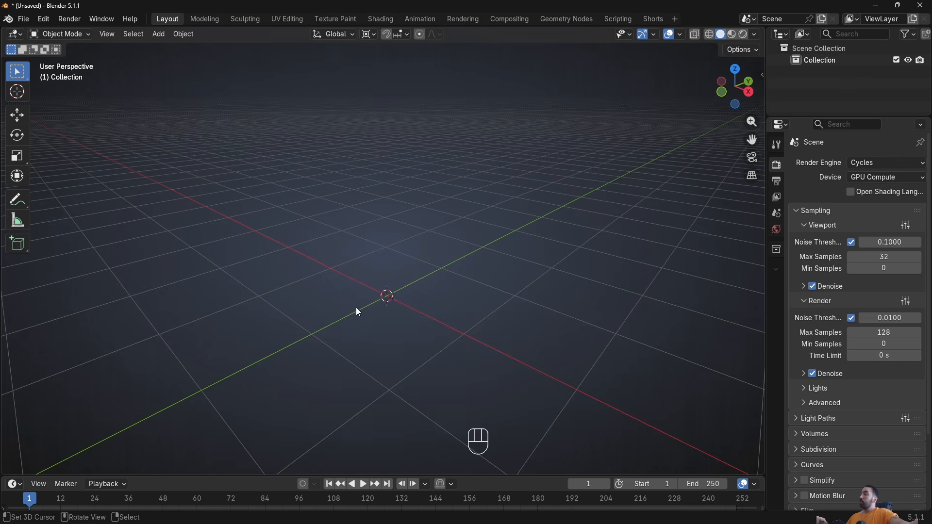
# Switch to Blender and add a mesh cylinder with 128 vertices at the world origin.
pyautogui.moveTo(426, 266); pyautogui.dragTo(450, 254, button='middle')
pyautogui.hotkey('shift', 'a')
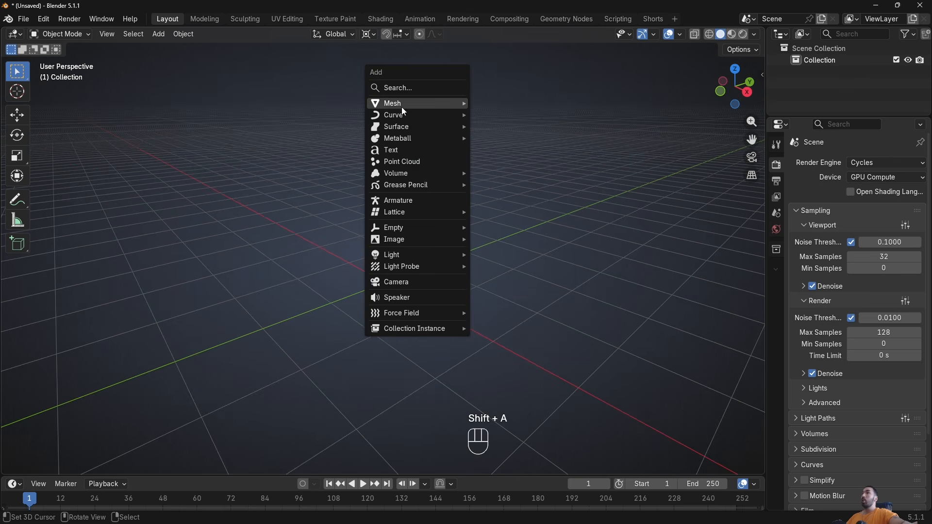
pyautogui.moveTo(401, 104)
pyautogui.click(502, 161)
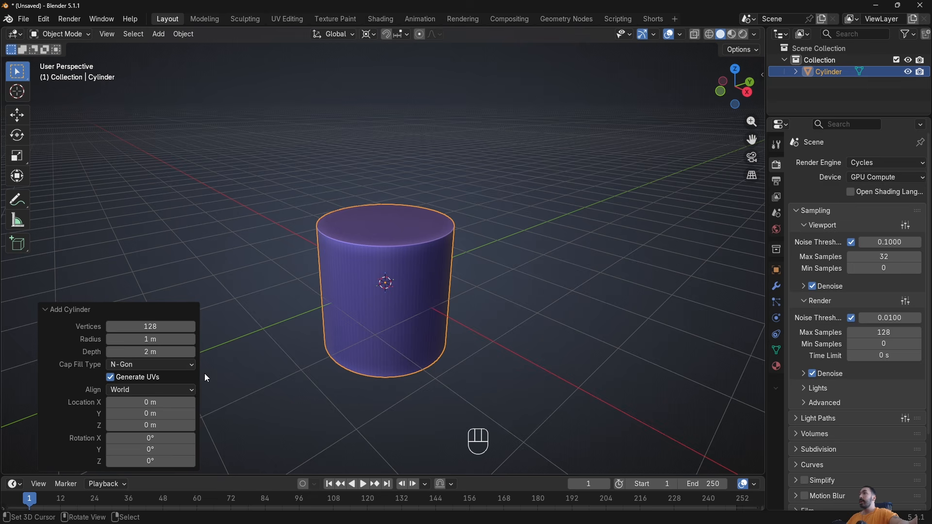
pyautogui.click(128, 330)
pyautogui.press('Return')
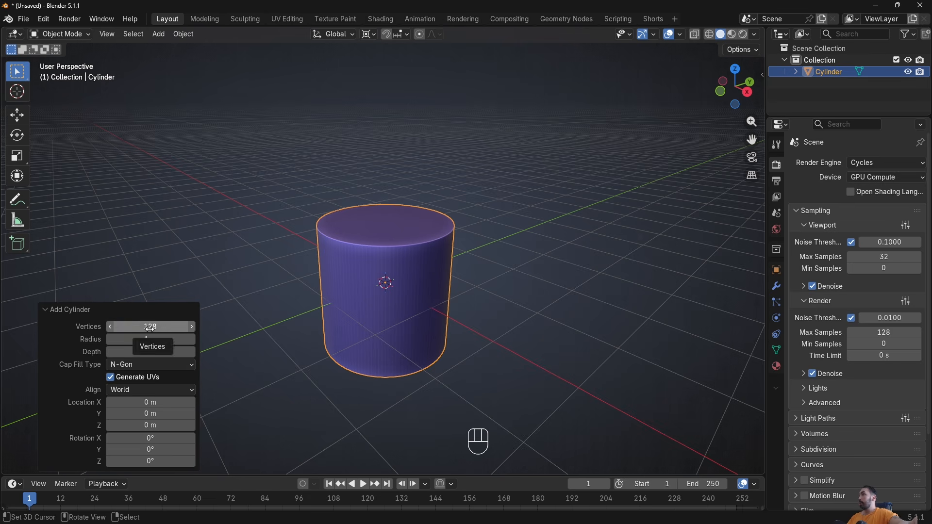
# Set the new cylinder's vertex count to 32.
pyautogui.scroll(4, 359, 318)
pyautogui.click(148, 326)
pyautogui.write('32')
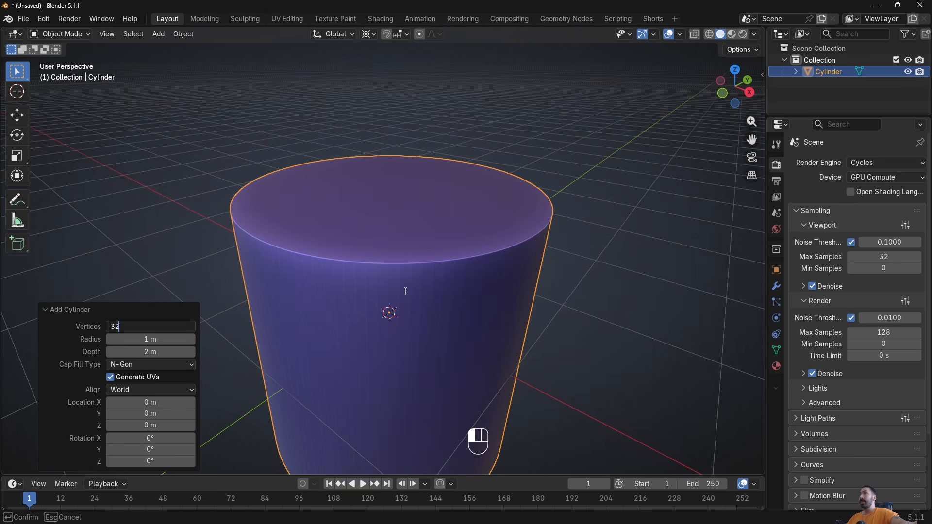
pyautogui.press('Return')
# Set the new cylinder's vertex count to 128.
pyautogui.scroll(-4, 380, 257)
pyautogui.moveTo(380, 258); pyautogui.dragTo(356, 310, button='middle')
pyautogui.click(151, 326)
pyautogui.write('128')
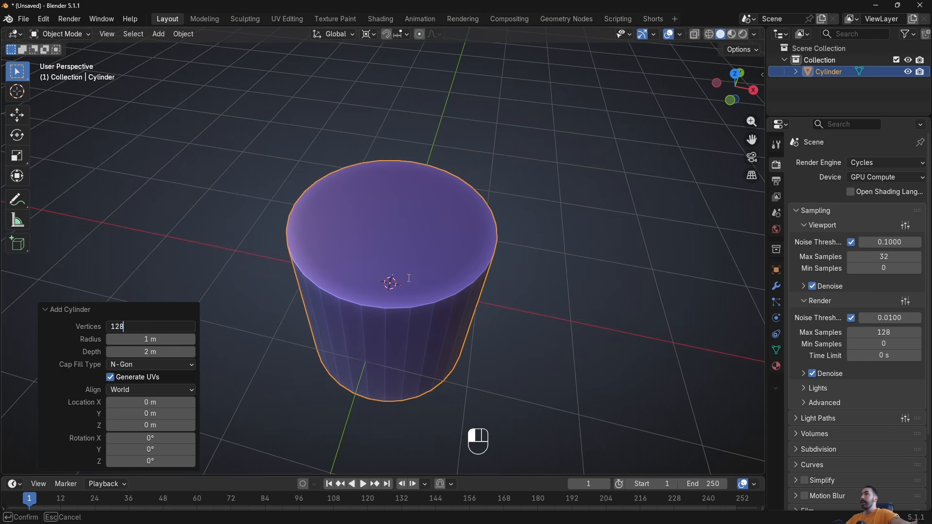
pyautogui.press('Return')
# Enter Edit Mode and select a run of adjacent side faces on the front of the cylinder.
pyautogui.press('Tab')
pyautogui.press('1')
pyautogui.moveTo(320, 287); pyautogui.dragTo(363, 301, button='middle')
pyautogui.press('3')
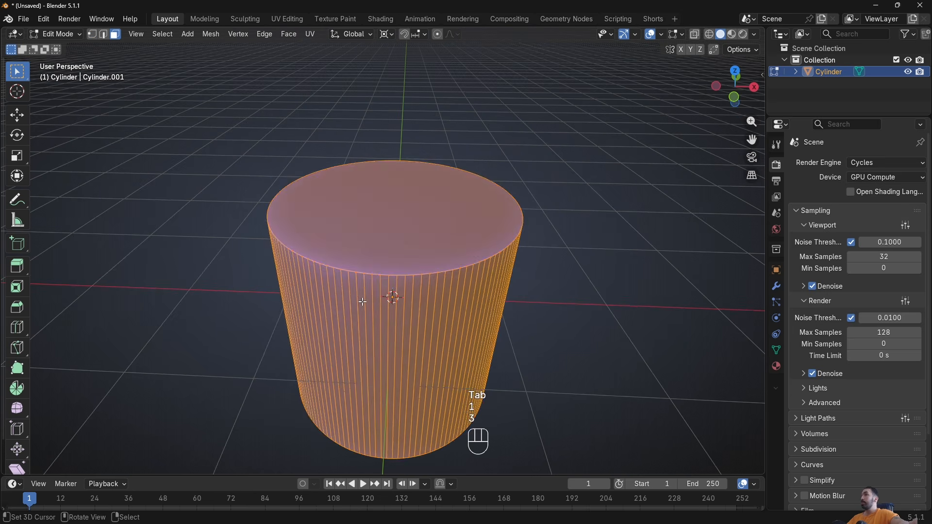
pyautogui.click(363, 302)
pyautogui.keyDown('ctrl'); pyautogui.click(413, 295); pyautogui.keyUp('ctrl')
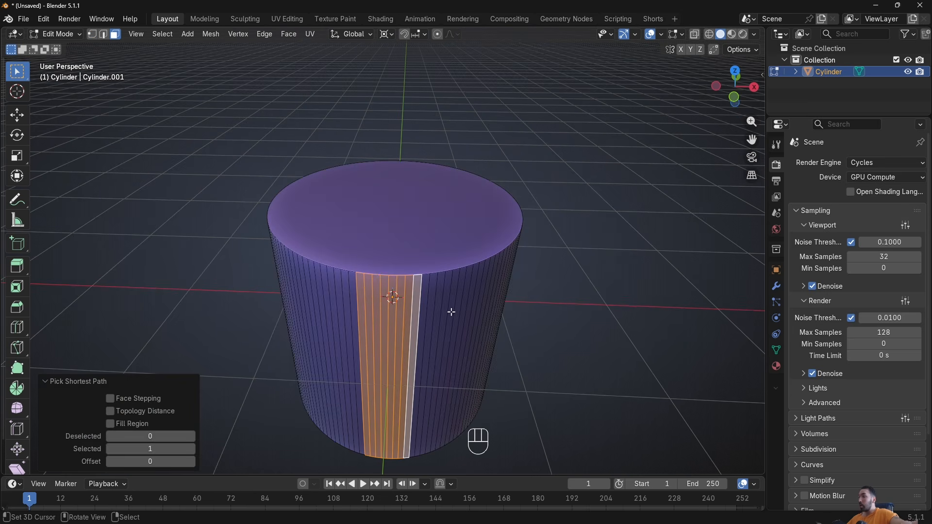
# Box-select the vertices around the circle's positive Y edge in wireframe top view, and return to Object Mode with solid shading.
pyautogui.press('KP_7')
pyautogui.press('z')
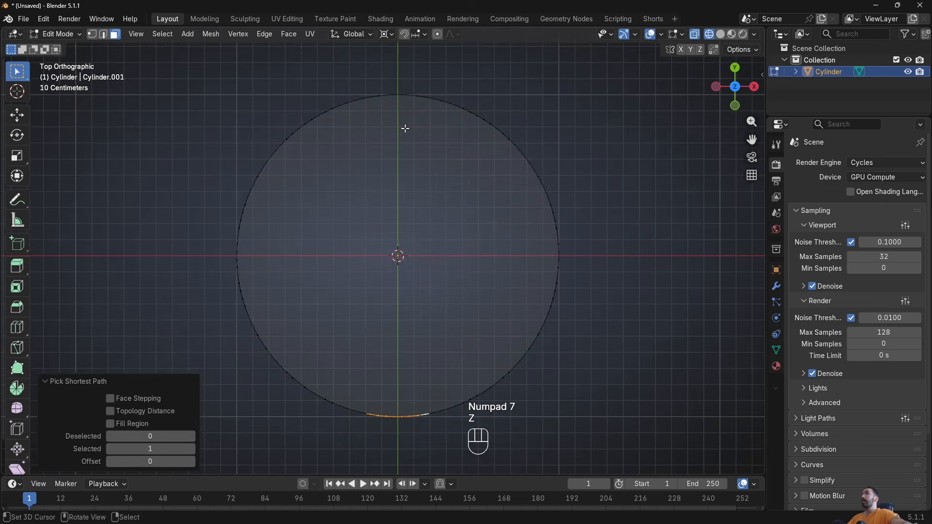
pyautogui.press('1')
pyautogui.press('a')
pyautogui.press('a')
pyautogui.press('a')
pyautogui.press('b')
pyautogui.moveTo(370, 140); pyautogui.dragTo(419, 185)
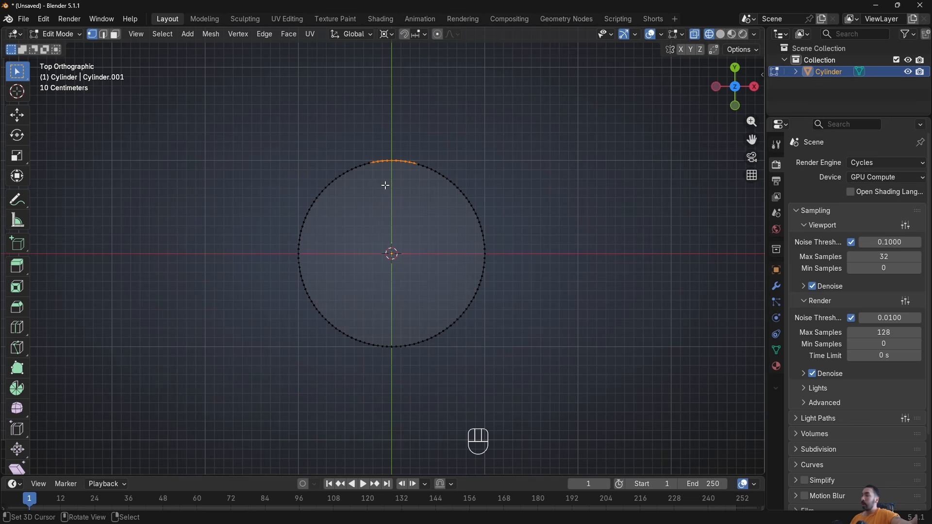
pyautogui.press('a')
pyautogui.press('z')
pyautogui.press('Tab')
# Rotate the cylinder 90° about the global X axis so it lies on its side.
pyautogui.moveTo(386, 186); pyautogui.dragTo(479, 286, button='middle')
pyautogui.press('r')
pyautogui.press('x')
pyautogui.press('y')
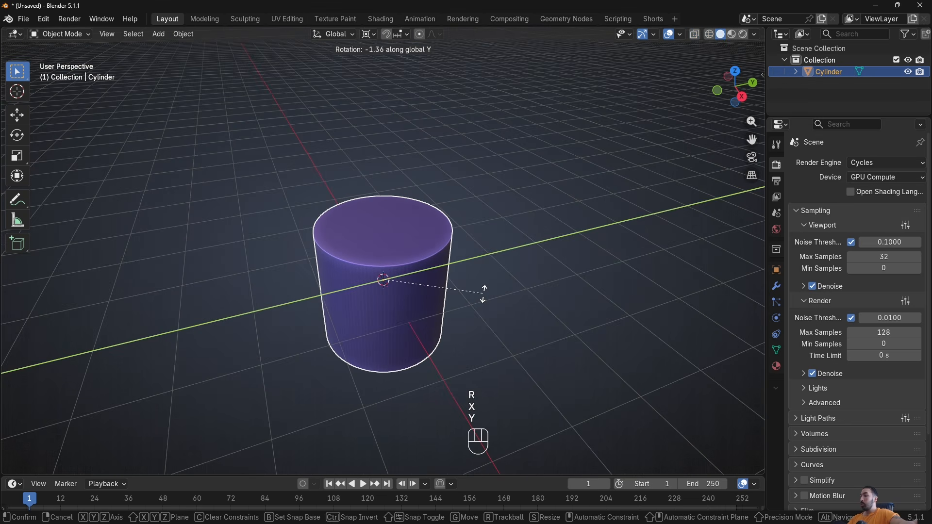
pyautogui.write('x90')
pyautogui.click(483, 293)
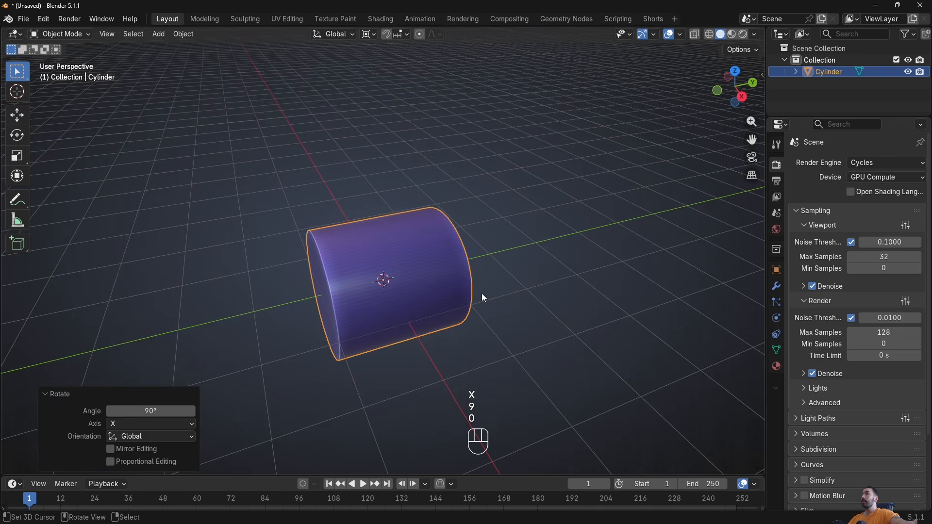
# Scale the cylinder mesh along global Y to about 0.29 to make a narrow wheel shape.
pyautogui.press('s')
pyautogui.press('y')
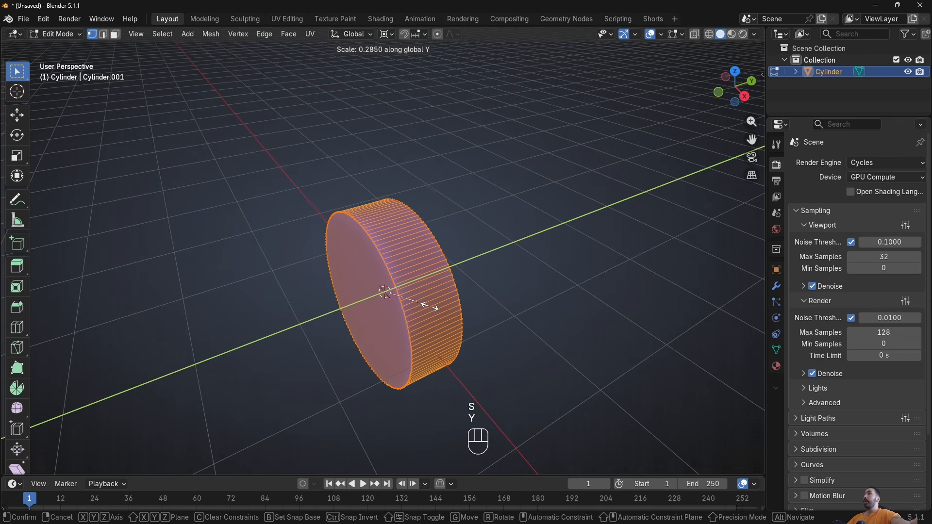
pyautogui.click(430, 308)
# Bevel both outer rim edge loops with one segment, offset by about 0.07 m.
pyautogui.moveTo(431, 308); pyautogui.dragTo(425, 279, button='middle')
pyautogui.scroll(3, 420, 267)
pyautogui.press('2')
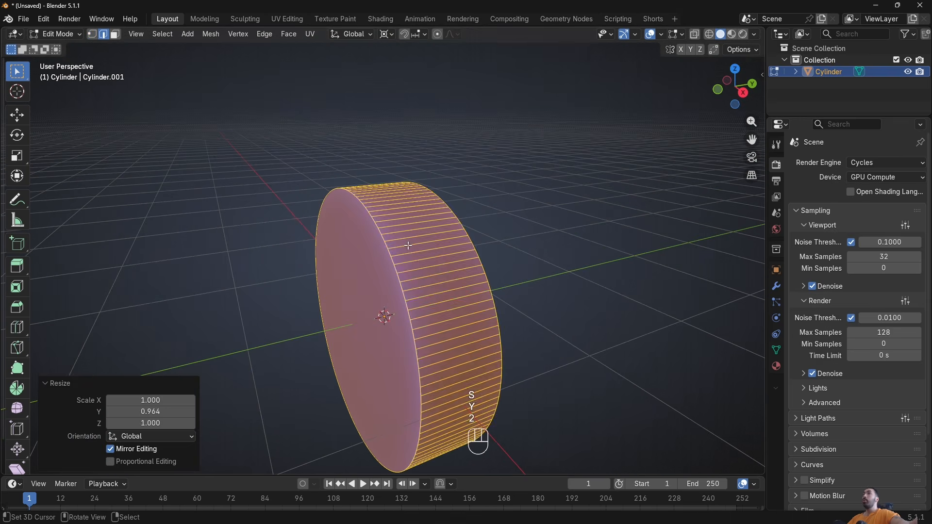
pyautogui.keyDown('alt'); pyautogui.click(393, 243); pyautogui.keyUp('alt')
pyautogui.keyDown('alt'); pyautogui.keyDown('shift'); pyautogui.click(461, 229); pyautogui.keyUp('shift'); pyautogui.keyUp('alt')
pyautogui.moveTo(462, 230); pyautogui.dragTo(455, 231, button='middle')
pyautogui.scroll(1, 466, 242)
pyautogui.hotkey('ctrl', 'b')
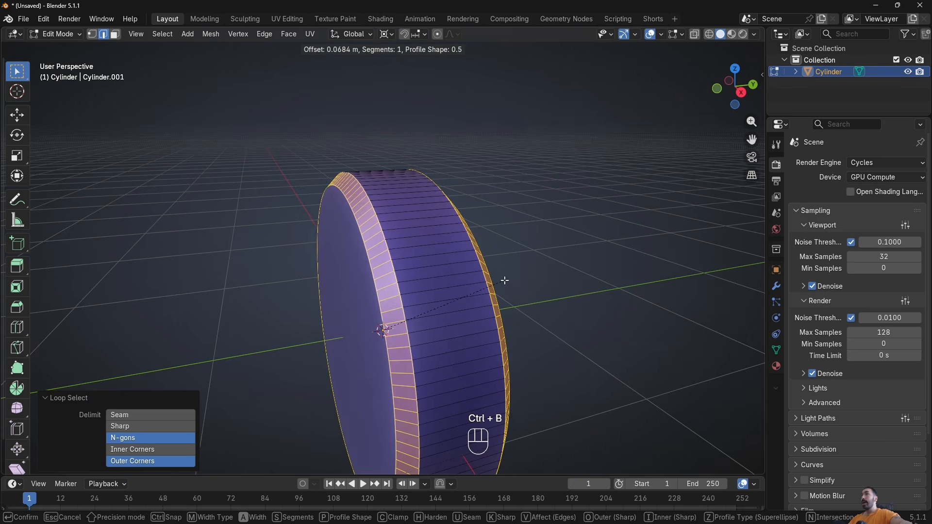
pyautogui.click(507, 281)
# Widen the outer tread face loop along global Y by a factor of about 1.1.
pyautogui.press('s')
pyautogui.press('x')
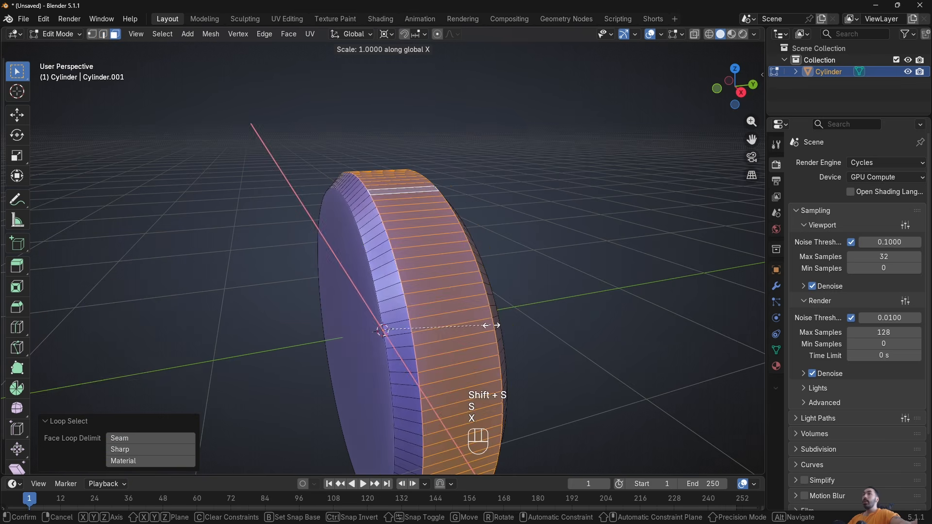
pyautogui.press('y')
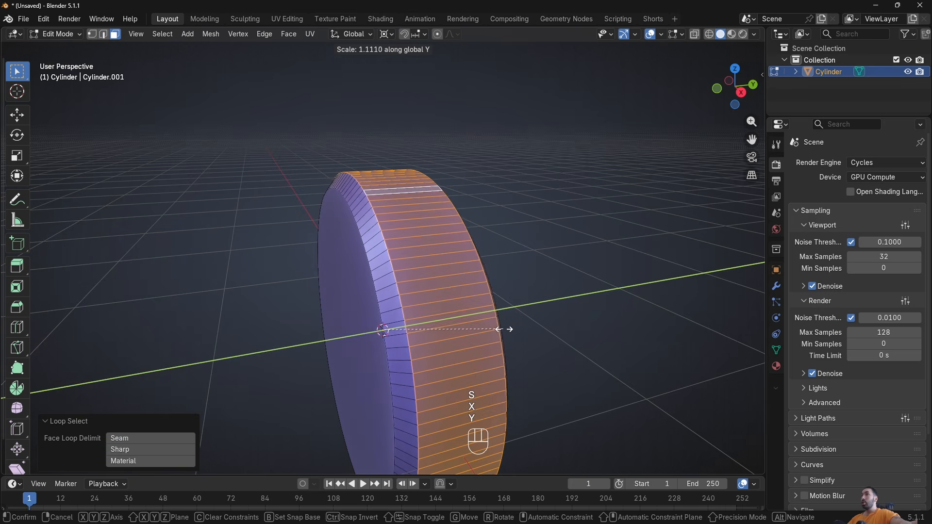
pyautogui.click(499, 329)
# Add one centred loop cut around the tread and scale it outward by about 1.06.
pyautogui.hotkey('ctrl', 'r')
pyautogui.click(462, 271)
pyautogui.rightClick(462, 272)
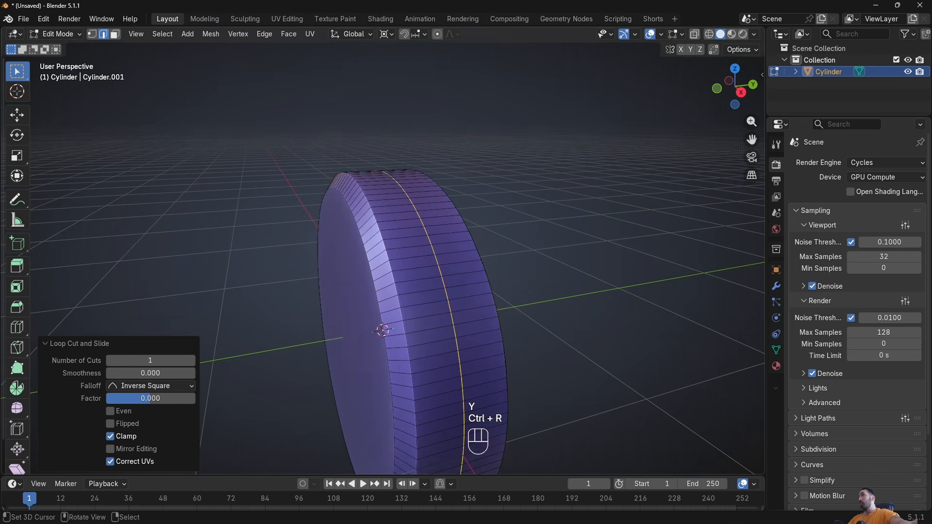
pyautogui.press('s')
pyautogui.click(525, 346)
# Bevel the central tread loop about 0.14 m with one segment into a wide flat band.
pyautogui.hotkey('ctrl', 'b')
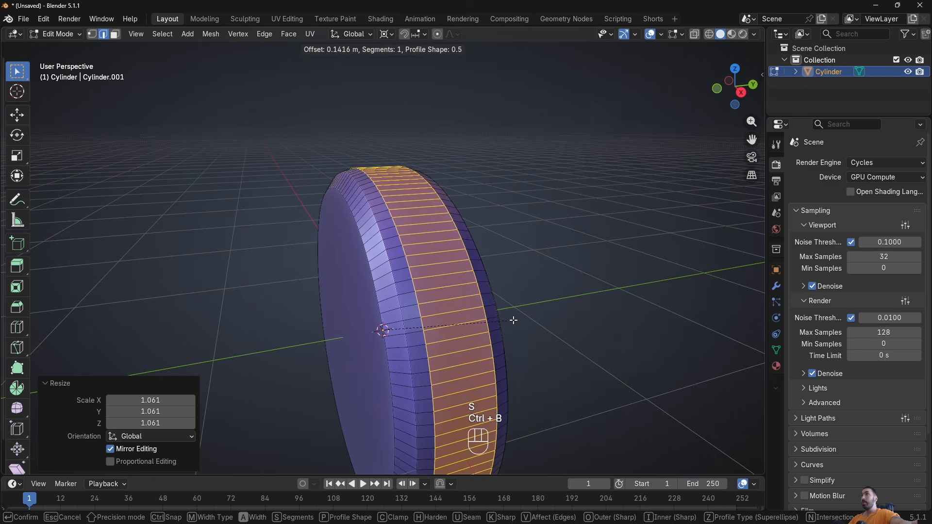
pyautogui.rightClick(513, 320)
pyautogui.hotkey('ctrl', 'b')
# Scale the two shoulder vertex loops beside the tread along global Y and return to Object Mode.
pyautogui.press('1')
pyautogui.keyDown('alt'); pyautogui.rightClick(390, 182); pyautogui.keyUp('alt')
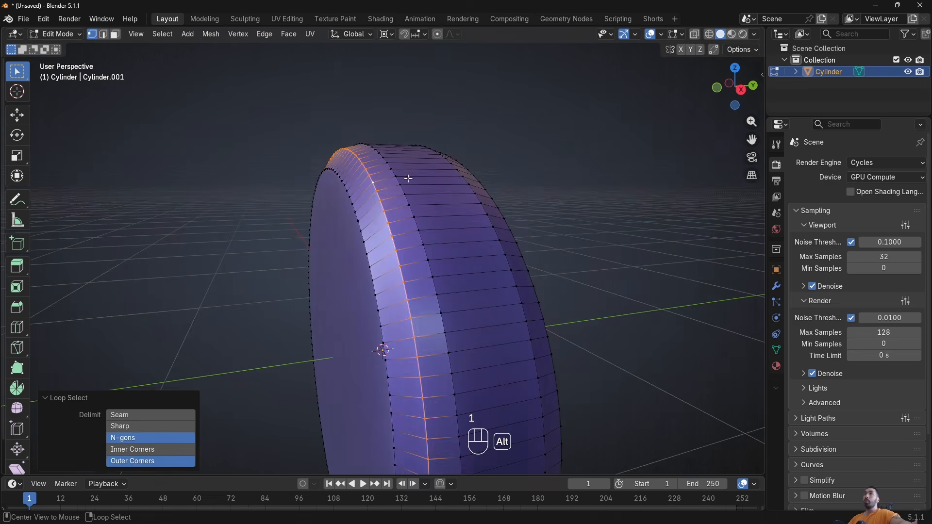
pyautogui.keyDown('alt'); pyautogui.keyDown('shift'); pyautogui.rightClick(487, 181); pyautogui.keyUp('shift'); pyautogui.keyUp('alt')
pyautogui.moveTo(486, 181); pyautogui.dragTo(453, 187, button='middle')
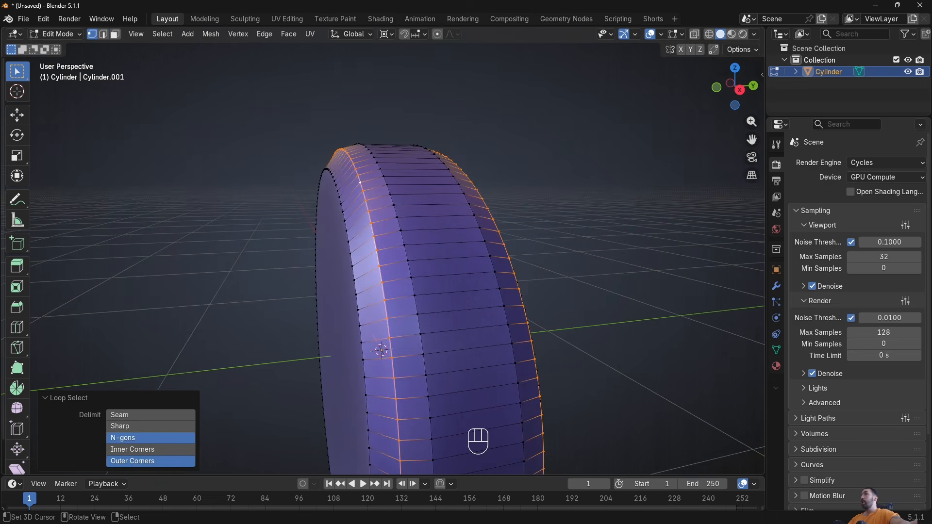
pyautogui.press('s')
pyautogui.press('y')
pyautogui.click(524, 313)
pyautogui.press('Tab')
pyautogui.moveTo(524, 313); pyautogui.dragTo(380, 168, button='middle')
pyautogui.press('Tab')
pyautogui.press('1')
pyautogui.press('a')
pyautogui.hotkey('ctrl', 'r')
pyautogui.scroll(1, 431, 214)
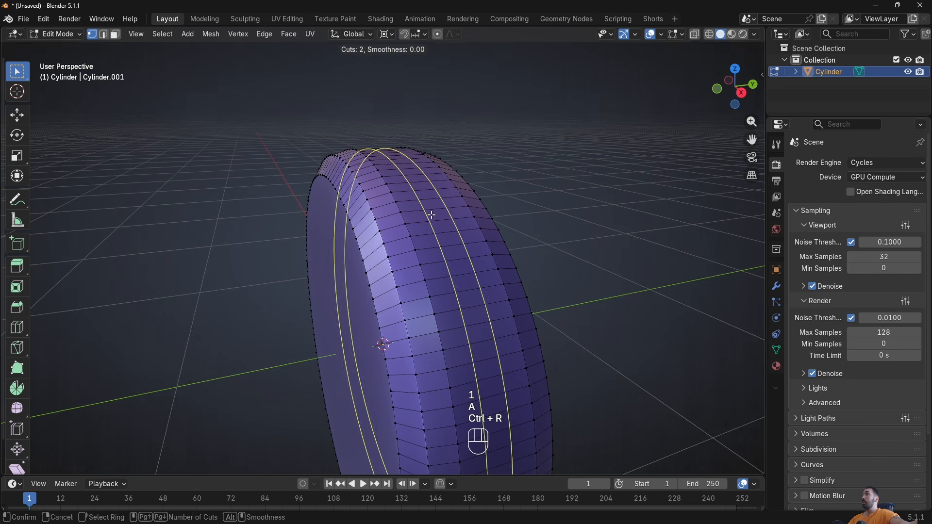
pyautogui.rightClick(430, 214)
pyautogui.scroll(-1, 430, 214)
pyautogui.moveTo(429, 233); pyautogui.dragTo(414, 258, button='middle')
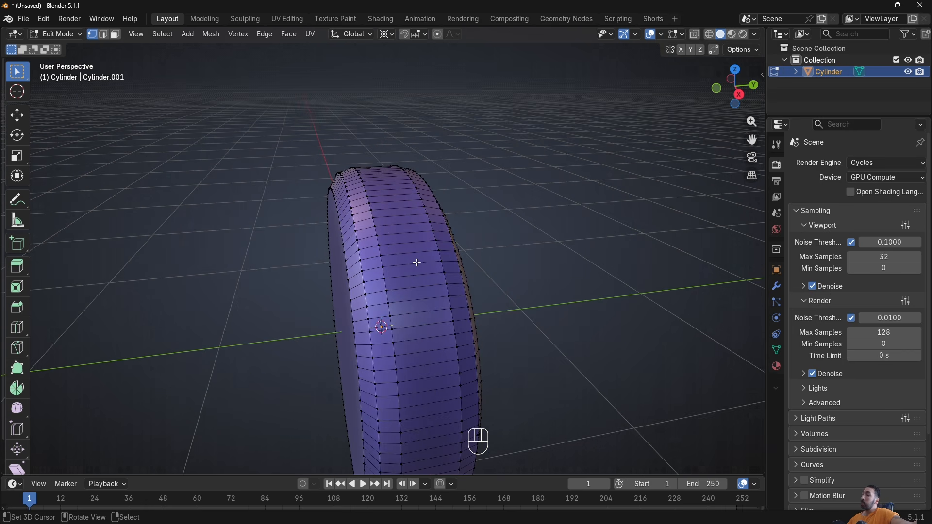
# Inset both circular side faces by about 0.13 m and delete the inner faces to open the tyre.
pyautogui.press('3')
pyautogui.rightClick(465, 294)
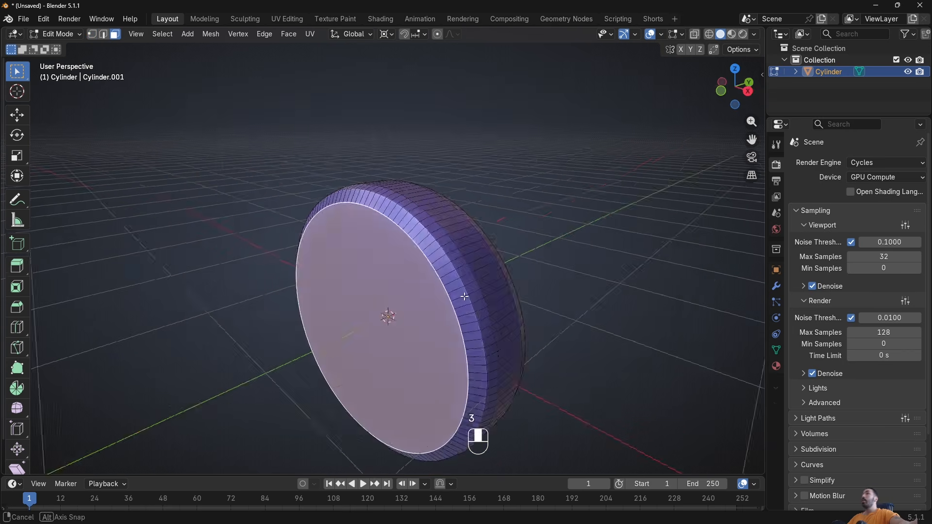
pyautogui.moveTo(466, 295); pyautogui.dragTo(574, 357, button='middle')
pyautogui.keyDown('shift'); pyautogui.rightClick(364, 283); pyautogui.keyUp('shift')
pyautogui.press('i')
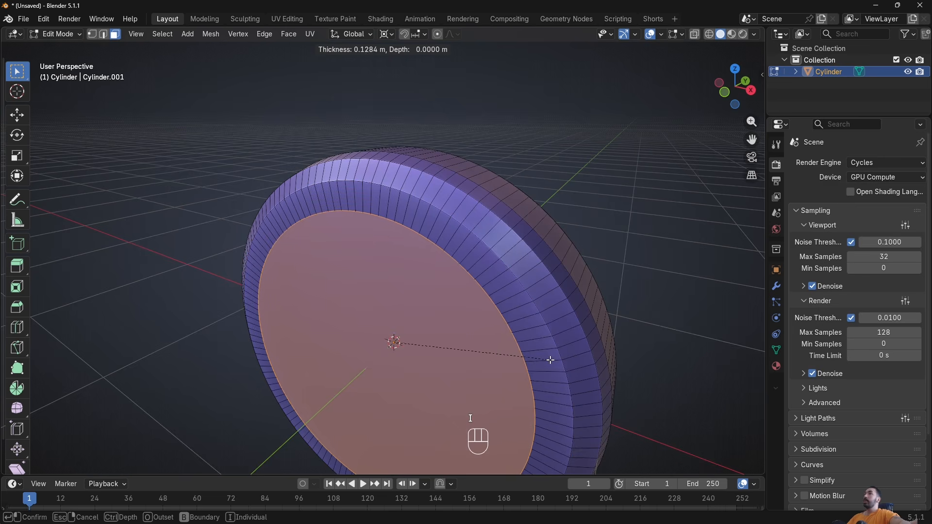
pyautogui.click(547, 360)
pyautogui.press('x')
pyautogui.click(518, 258)
pyautogui.scroll(-1, 517, 258)
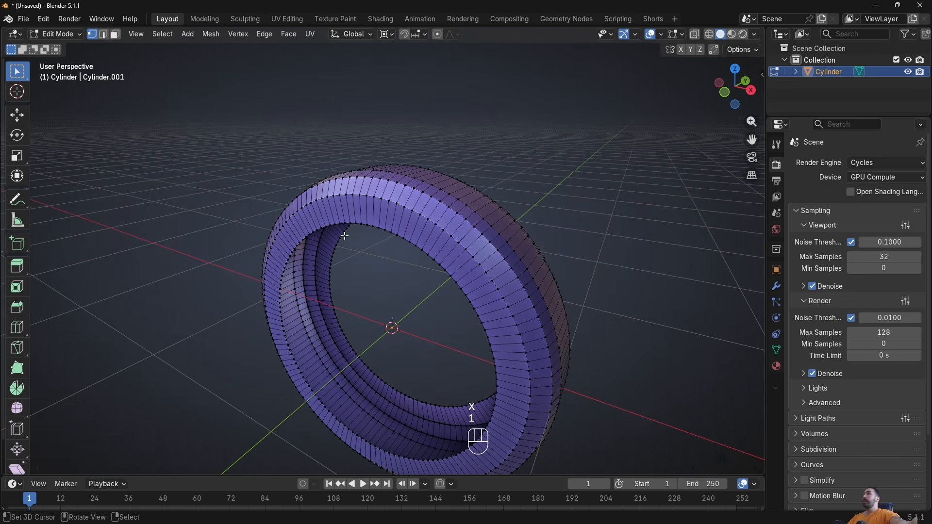
pyautogui.keyDown('alt'); pyautogui.click(333, 226); pyautogui.keyUp('alt')
pyautogui.keyDown('alt'); pyautogui.rightClick(339, 226); pyautogui.keyUp('alt')
pyautogui.keyDown('alt'); pyautogui.rightClick(339, 226); pyautogui.keyUp('alt')
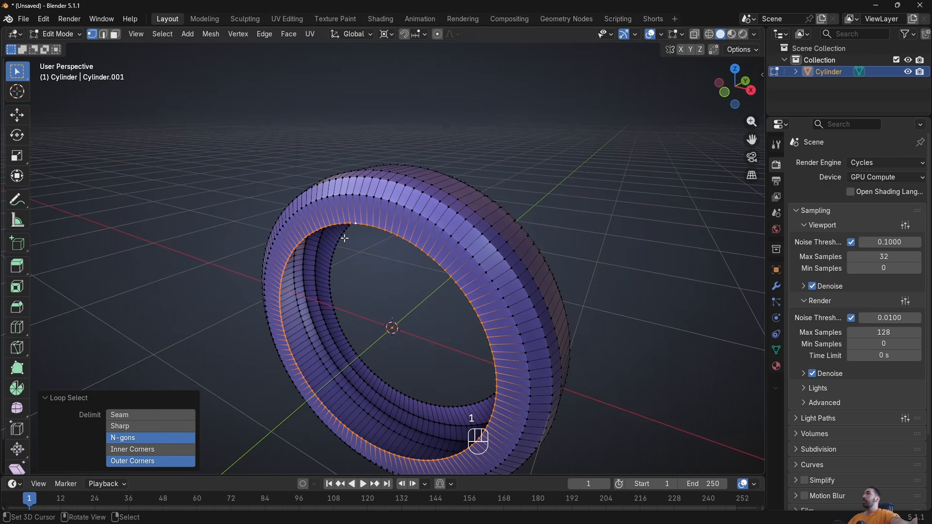
pyautogui.keyDown('alt'); pyautogui.keyDown('shift'); pyautogui.rightClick(344, 239); pyautogui.keyUp('shift'); pyautogui.keyUp('alt')
pyautogui.moveTo(378, 351); pyautogui.dragTo(355, 343, button='middle')
# Select eight adjacent cross-section face loops centred on the top of the tyre in front view.
pyautogui.press('KP_1')
pyautogui.press('KP_1')
pyautogui.scroll(2, 420, 227)
pyautogui.keyDown('shift'); pyautogui.moveTo(421, 227); pyautogui.dragTo(402, 265, button='middle'); pyautogui.keyUp('shift')
pyautogui.scroll(3, 410, 248)
pyautogui.press('1')
pyautogui.press('a')
pyautogui.press('3')
pyautogui.keyDown('alt'); pyautogui.click(402, 262); pyautogui.keyUp('alt')
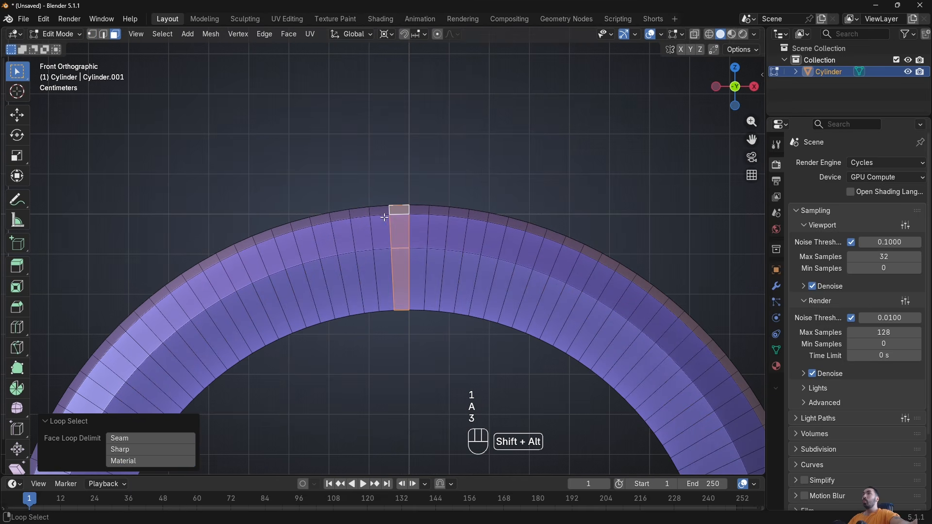
pyautogui.keyDown('alt'); pyautogui.keyDown('shift'); pyautogui.click(380, 238); pyautogui.keyUp('shift'); pyautogui.keyUp('alt')
pyautogui.keyDown('alt'); pyautogui.keyDown('shift'); pyautogui.click(361, 230); pyautogui.keyUp('shift'); pyautogui.keyUp('alt')
pyautogui.keyDown('alt'); pyautogui.keyDown('shift'); pyautogui.click(346, 221); pyautogui.keyUp('shift'); pyautogui.keyUp('alt')
pyautogui.keyDown('alt'); pyautogui.keyDown('shift'); pyautogui.click(418, 214); pyautogui.keyUp('shift'); pyautogui.keyUp('alt')
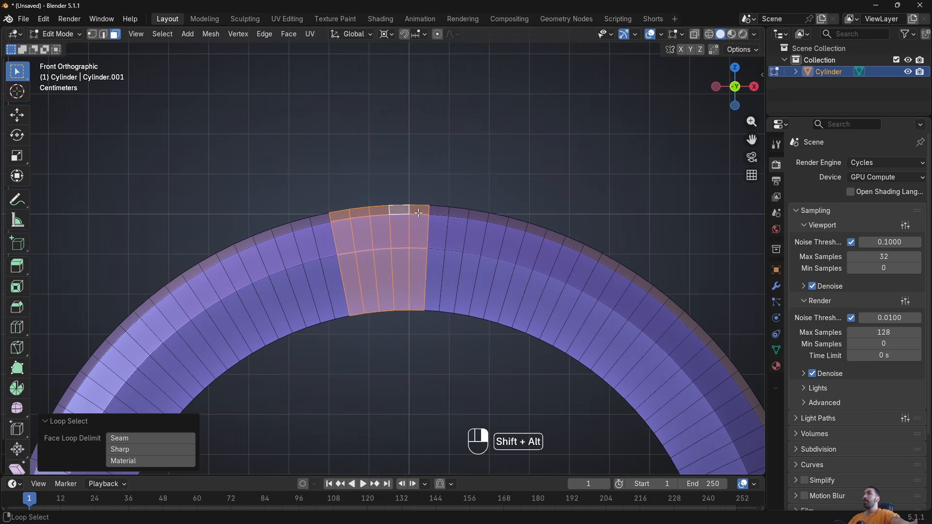
pyautogui.keyDown('alt'); pyautogui.keyDown('shift'); pyautogui.click(439, 214); pyautogui.keyUp('shift'); pyautogui.keyUp('alt')
pyautogui.keyDown('alt'); pyautogui.keyDown('shift'); pyautogui.click(459, 215); pyautogui.keyUp('shift'); pyautogui.keyUp('alt')
pyautogui.keyDown('alt'); pyautogui.keyDown('shift'); pyautogui.click(475, 217); pyautogui.keyUp('shift'); pyautogui.keyUp('alt')
# Mark the two cross-section edge loops bounding the eight-face-wide top segment as seams.
pyautogui.press('2')
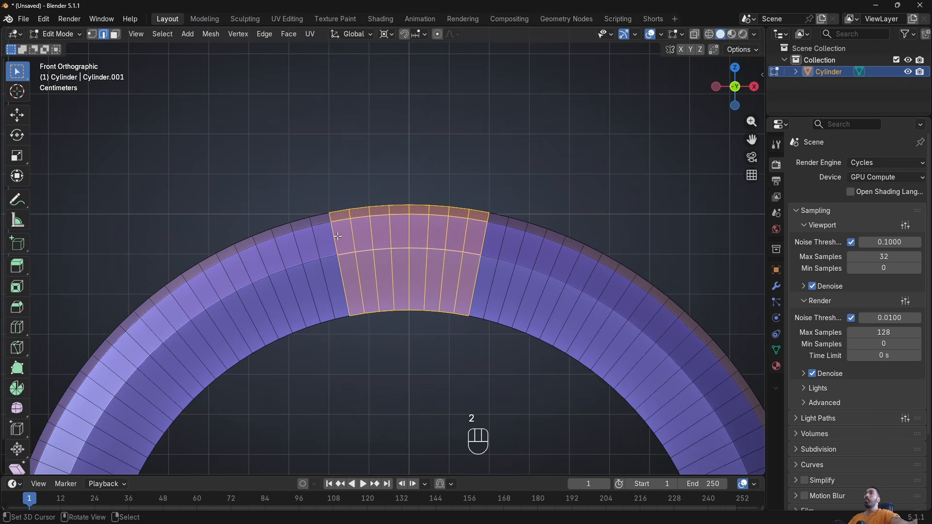
pyautogui.keyDown('alt'); pyautogui.click(335, 236); pyautogui.keyUp('alt')
pyautogui.keyDown('alt'); pyautogui.keyDown('shift'); pyautogui.click(483, 241); pyautogui.keyUp('shift'); pyautogui.keyUp('alt')
pyautogui.scroll(-2, 428, 262)
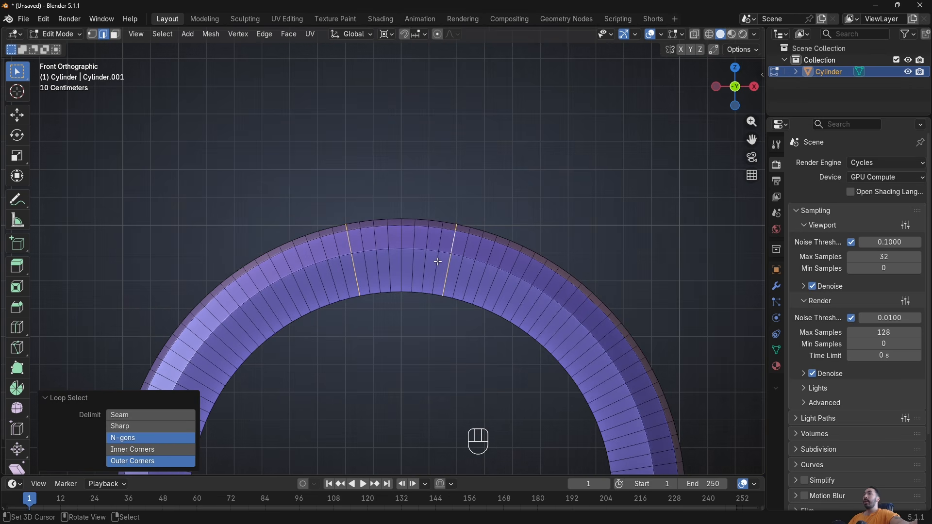
pyautogui.hotkey('ctrl', 'e')
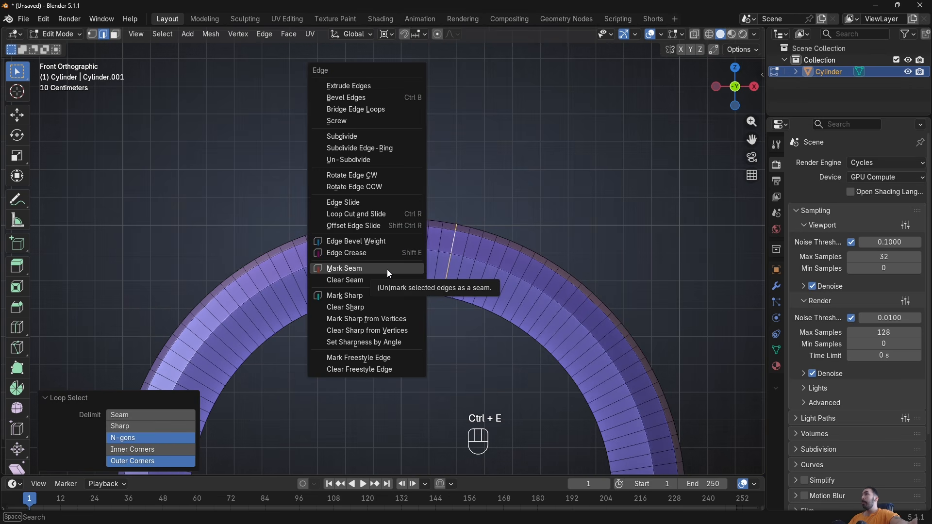
pyautogui.click(386, 269)
pyautogui.scroll(2, 371, 323)
pyautogui.press('1')
pyautogui.keyDown('alt'); pyautogui.click(371, 322); pyautogui.keyUp('alt')
pyautogui.press('2')
pyautogui.scroll(-1, 377, 325)
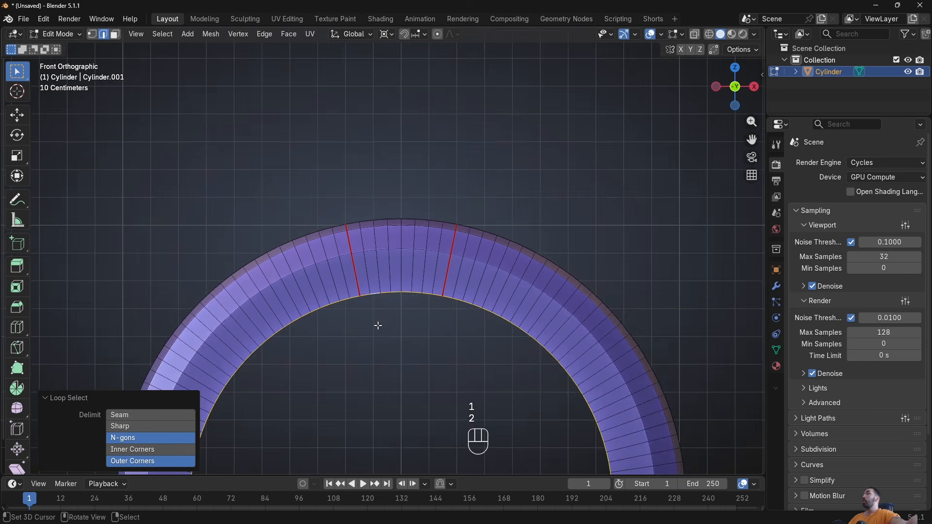
pyautogui.scroll(2, 369, 330)
pyautogui.rightClick(352, 342)
pyautogui.keyDown('ctrl'); pyautogui.rightClick(494, 344); pyautogui.keyUp('ctrl')
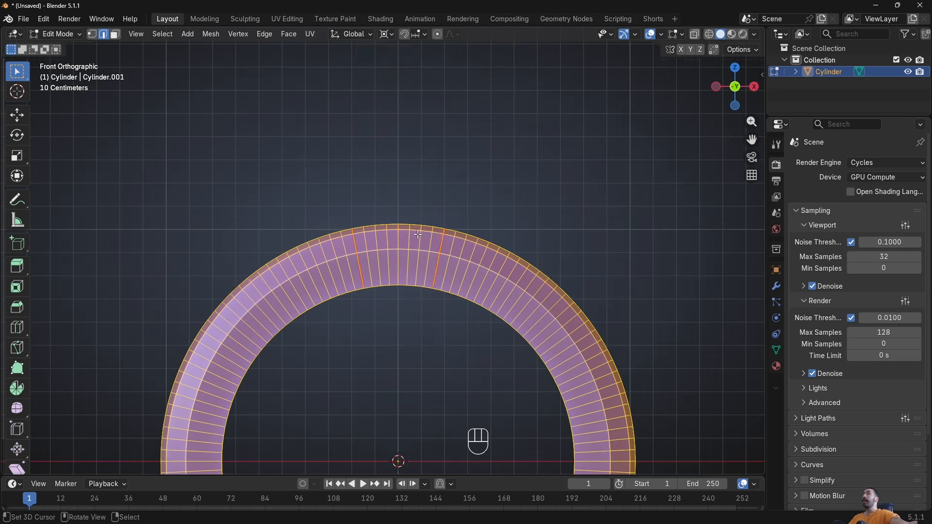
pyautogui.press('r')
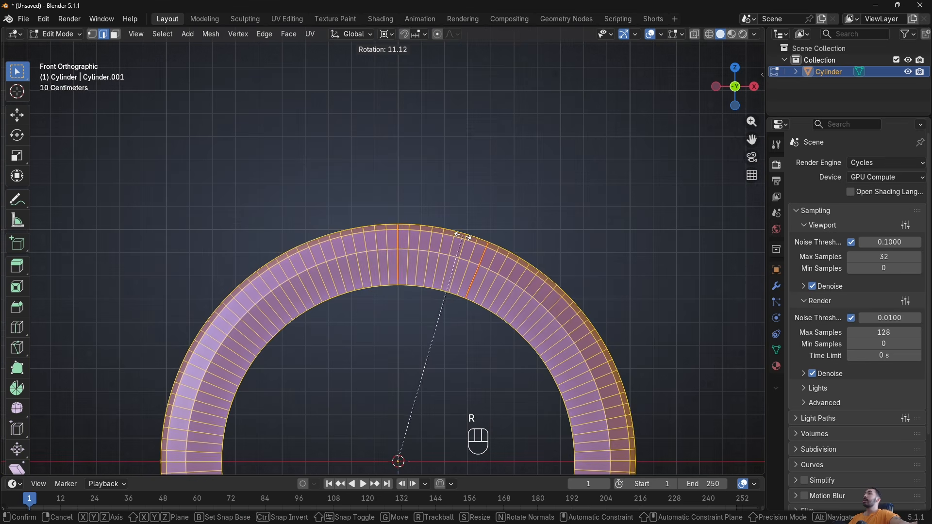
pyautogui.rightClick(469, 239)
# Delete the linked faces outside the two seams, keeping only the top segment, and return to Object Mode.
pyautogui.moveTo(468, 238); pyautogui.dragTo(425, 272, button='middle')
pyautogui.press('3')
pyautogui.press('a')
pyautogui.press('a')
pyautogui.press('a')
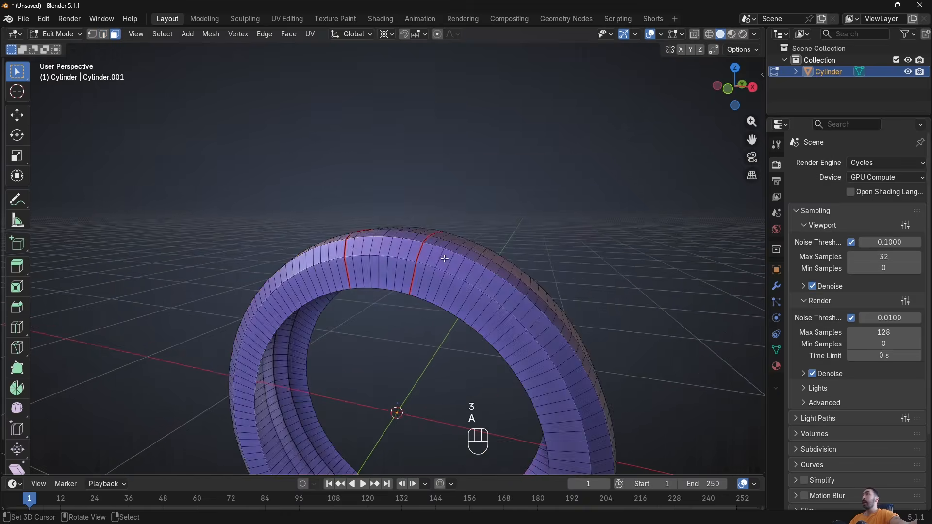
pyautogui.press('l')
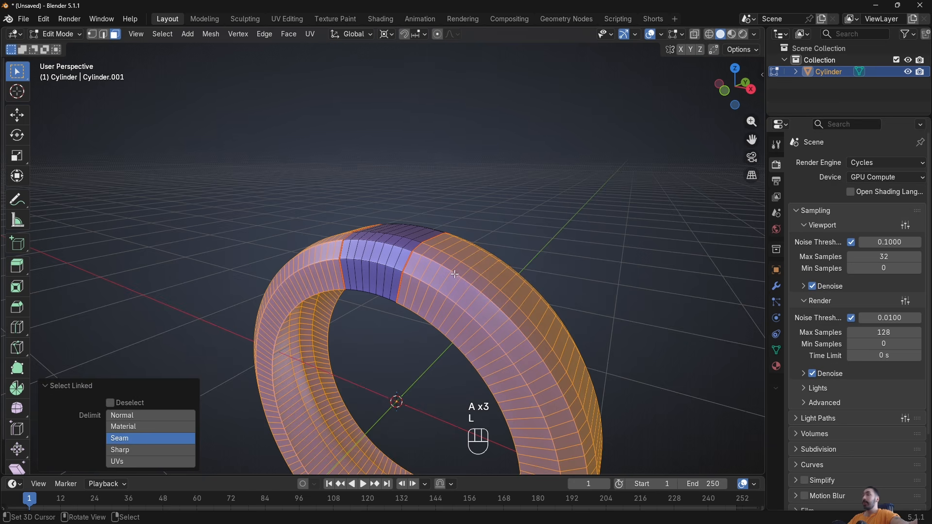
pyautogui.scroll(-3, 447, 275)
pyautogui.scroll(3, 447, 274)
pyautogui.press('x')
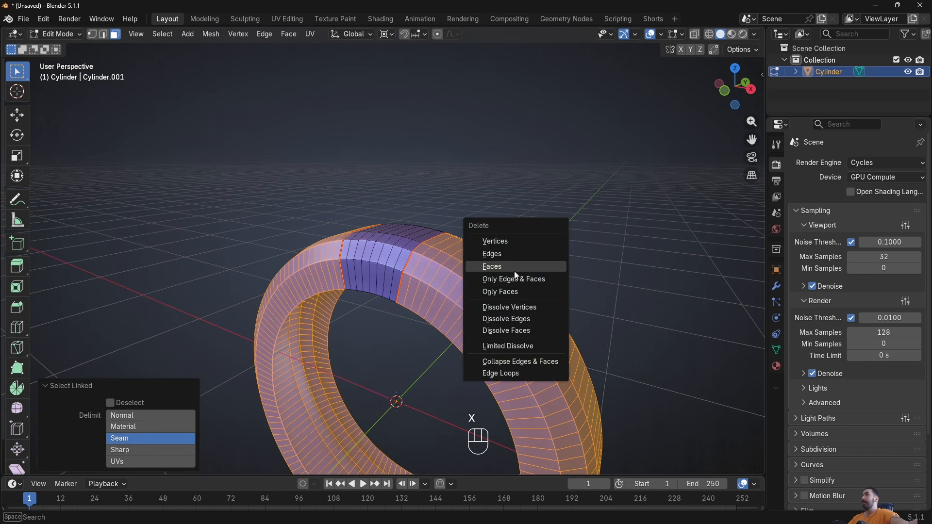
pyautogui.click(514, 270)
pyautogui.press('Tab')
pyautogui.press('Tab')
pyautogui.press('Tab')
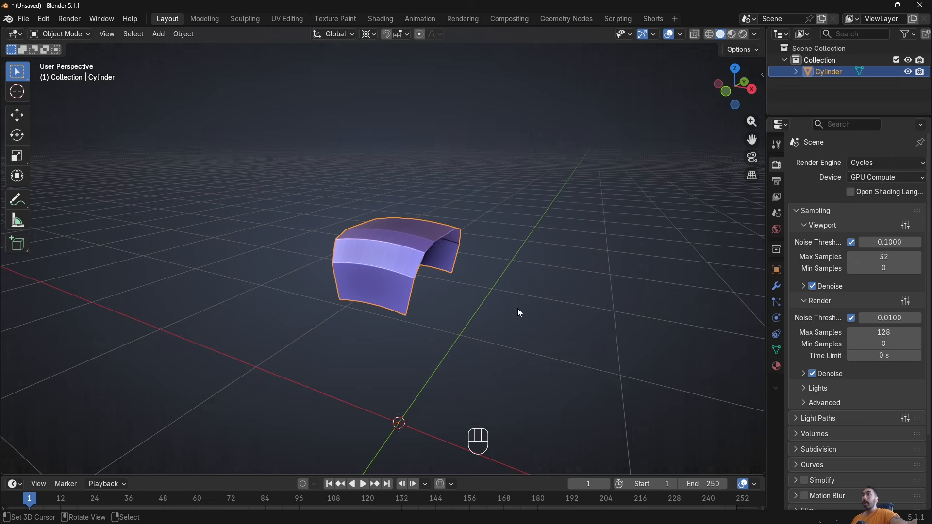
# Add the new, non-legacy Array modifier to the tyre segment.
pyautogui.click(776, 286)
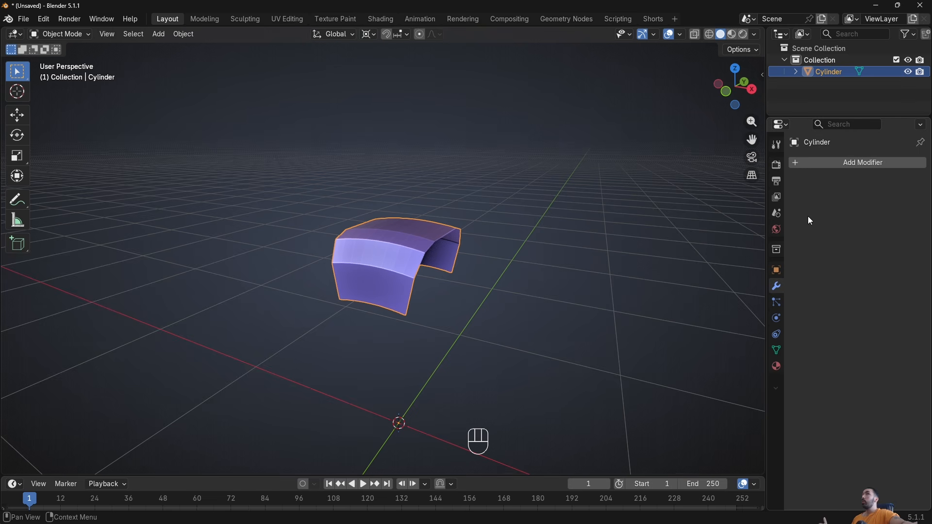
pyautogui.click(831, 163)
pyautogui.moveTo(822, 165)
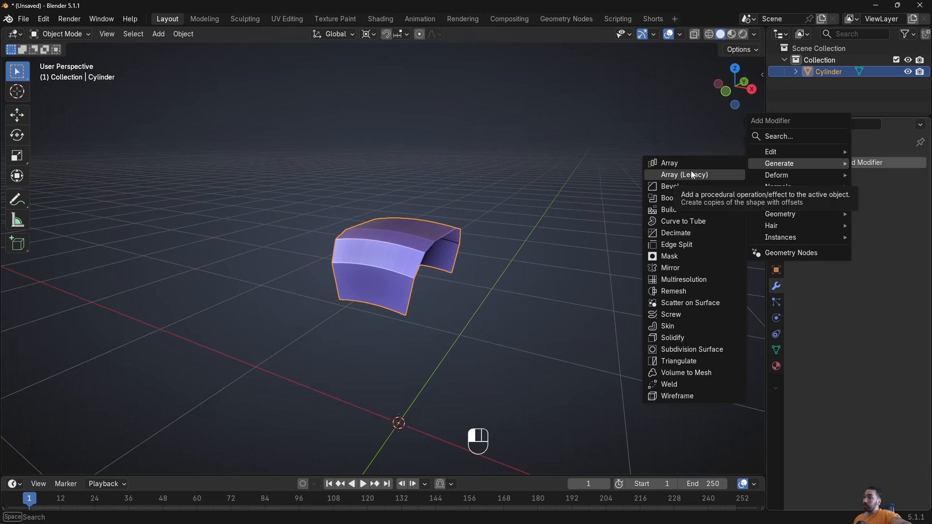
pyautogui.click(680, 163)
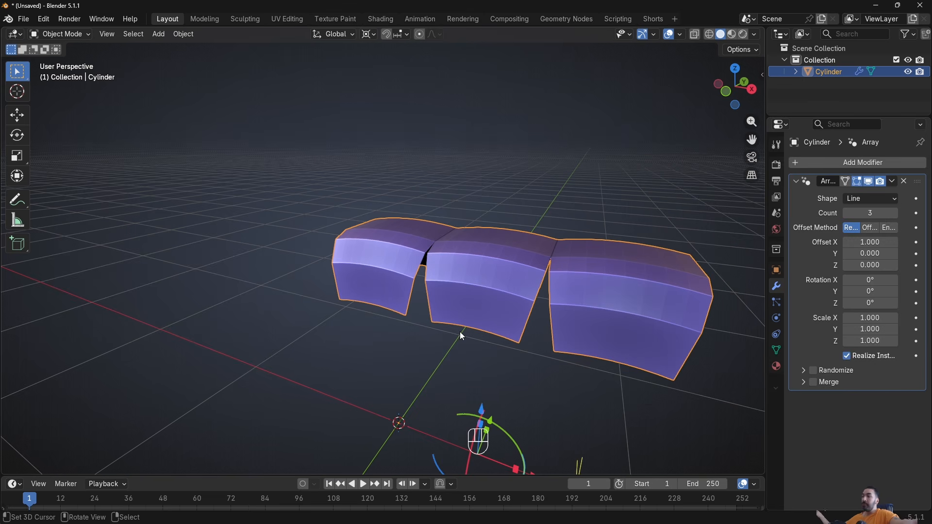
# Set the Array modifier's relative X offset to 0.
pyautogui.moveTo(505, 393); pyautogui.dragTo(517, 388, button='middle')
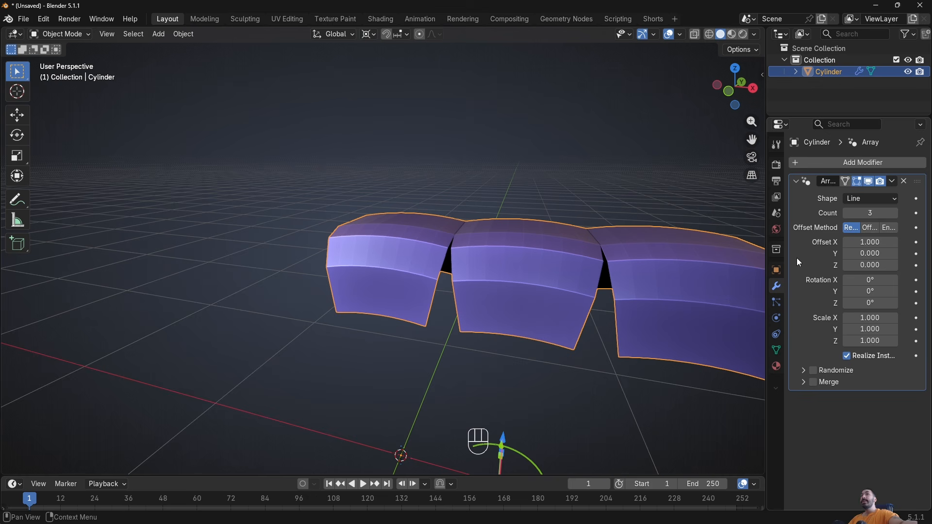
pyautogui.click(870, 243)
pyautogui.press('Return')
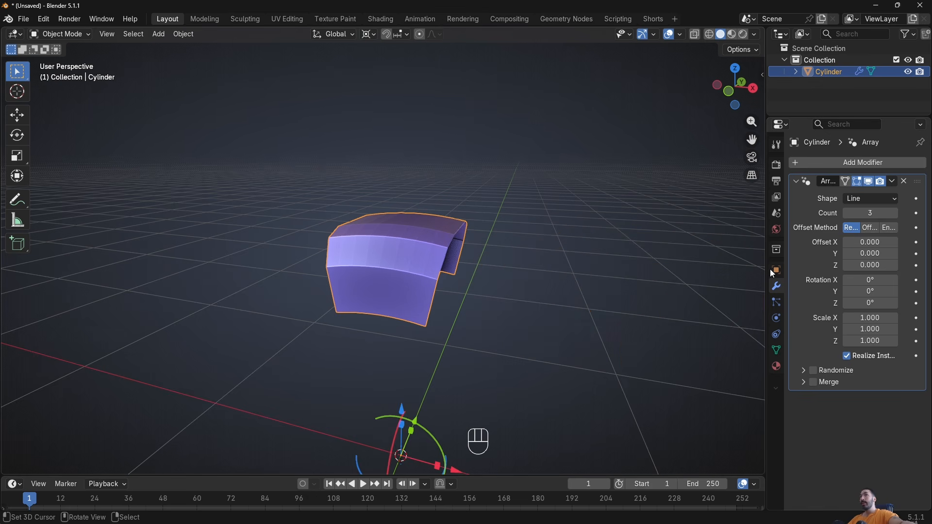
pyautogui.hotkey('ctrl', 'z')
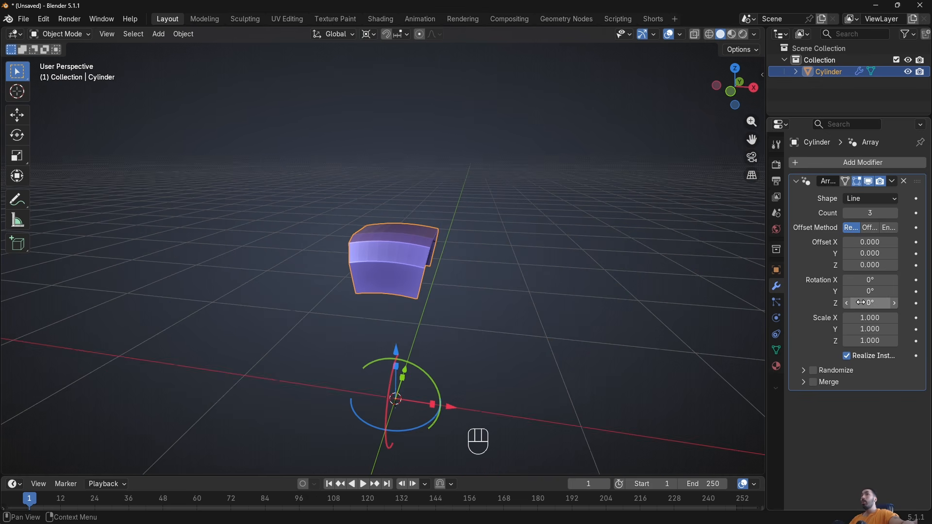
# Set the Array modifier's Z rotation to 22.5°.
pyautogui.moveTo(859, 303); pyautogui.dragTo(885, 303)
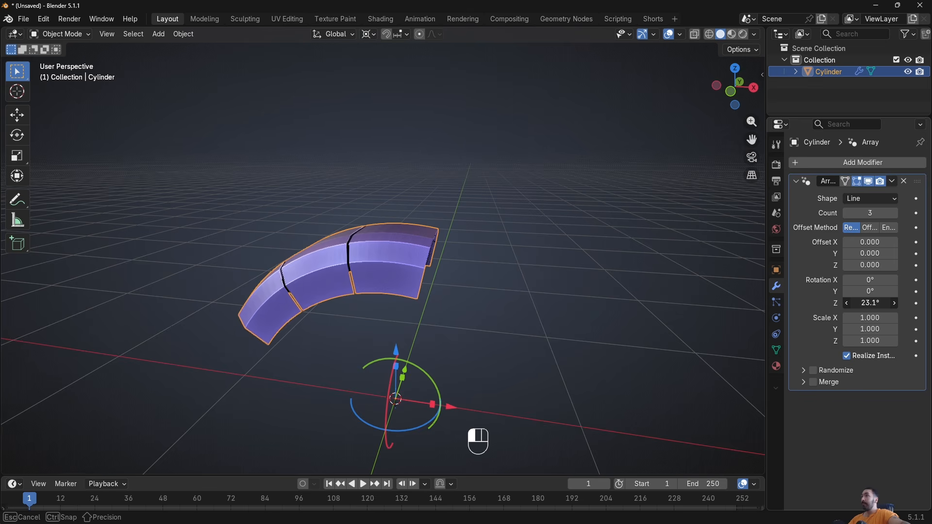
pyautogui.moveTo(885, 304); pyautogui.dragTo(886, 304)
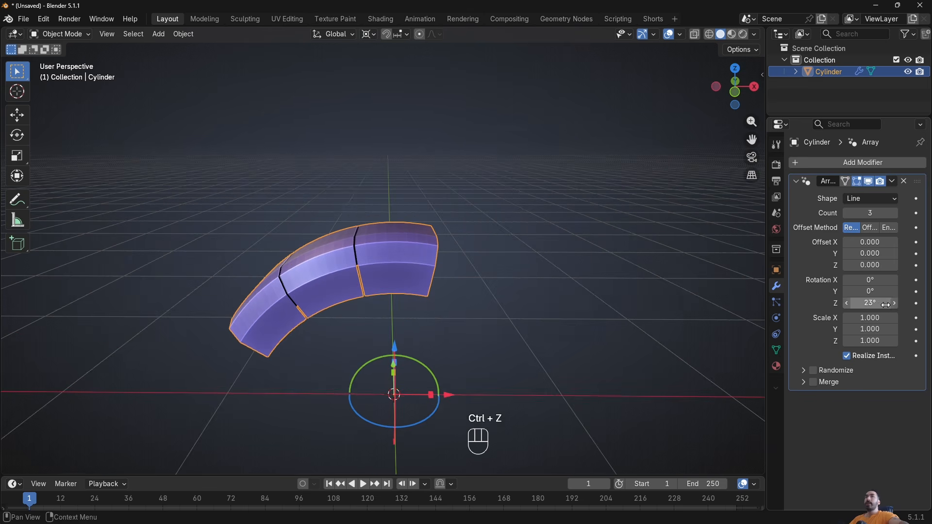
pyautogui.click(870, 303)
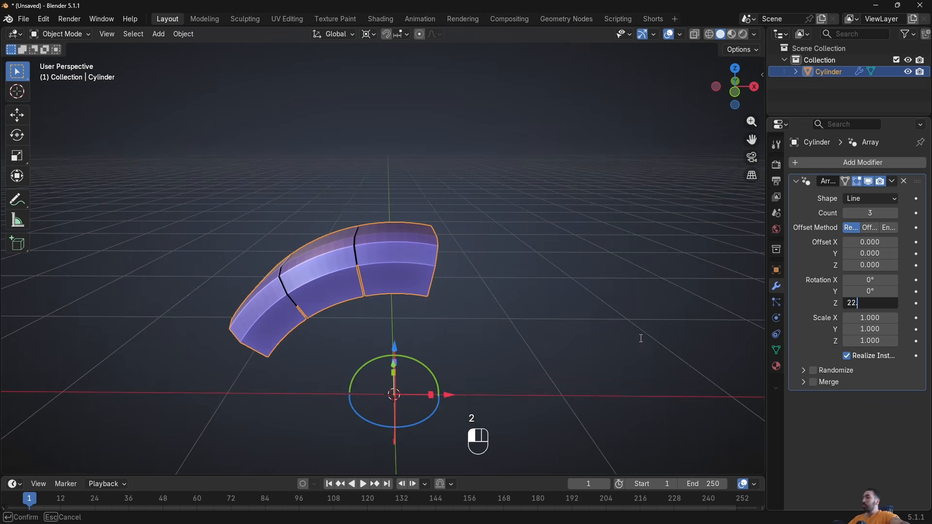
pyautogui.write('22.5')
pyautogui.press('Return')
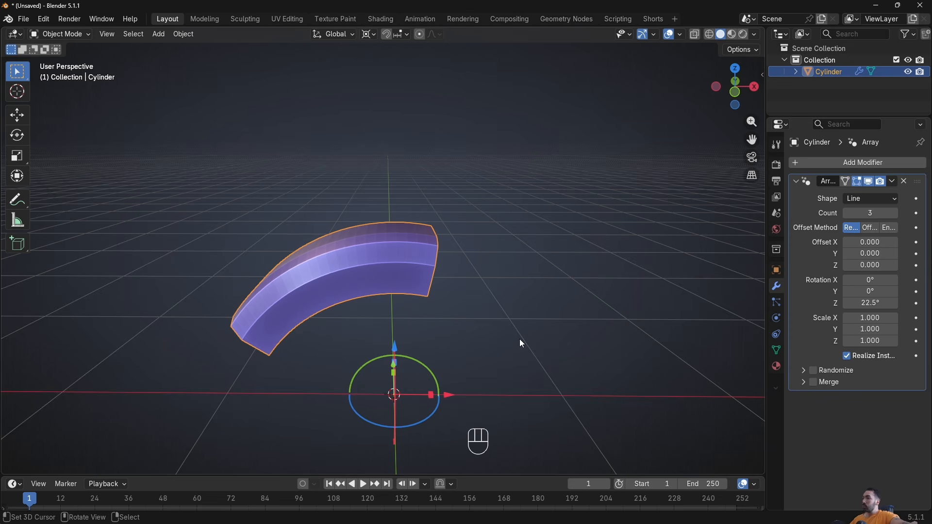
# Set the Array modifier's count to 16 so the segments close into a full ring.
pyautogui.moveTo(468, 340); pyautogui.dragTo(505, 342, button='middle')
pyautogui.write('16')
pyautogui.press('Return')
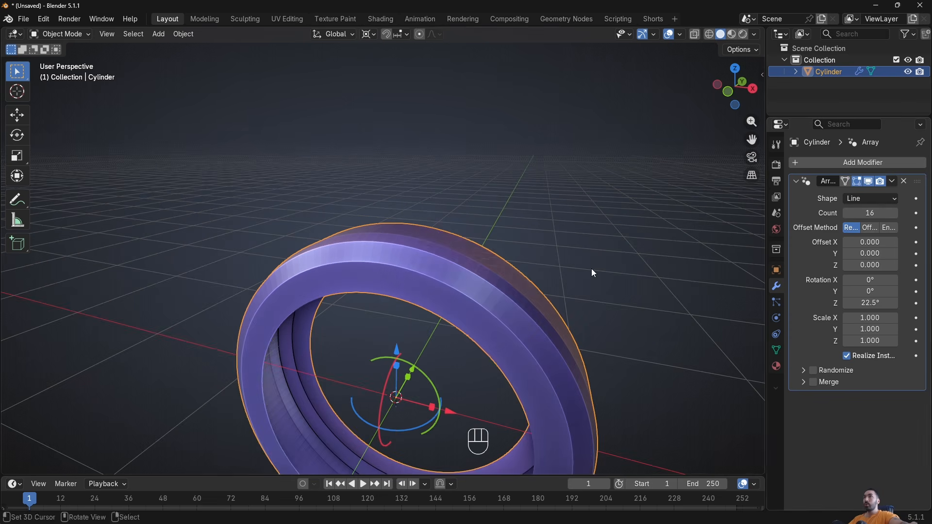
pyautogui.click(847, 213)
pyautogui.click(895, 214)
# Try moving one top face of the segment in Edit Mode to test how the array repeats edits, and cancel the move.
pyautogui.press('Tab')
pyautogui.press('3')
pyautogui.click(408, 245)
pyautogui.press('g')
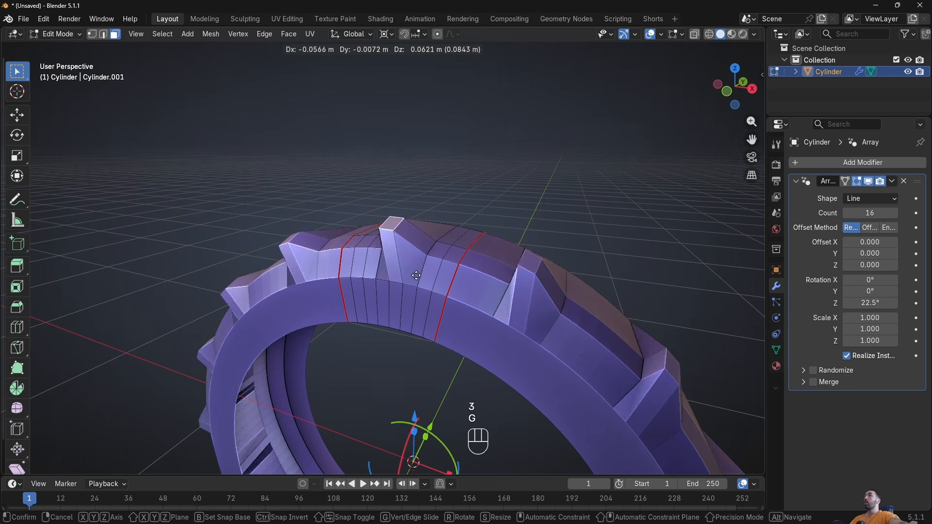
pyautogui.rightClick(451, 264)
pyautogui.scroll(-3, 437, 272)
pyautogui.press('g')
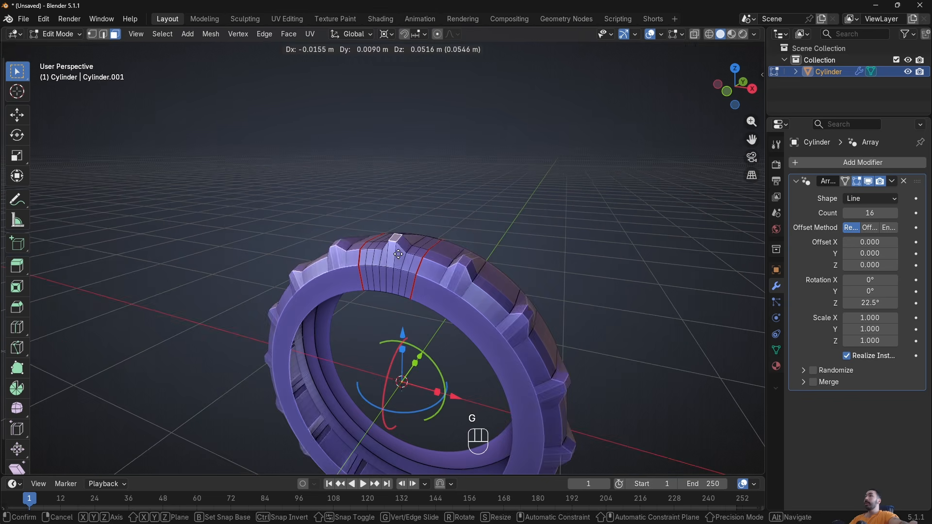
pyautogui.rightClick(328, 263)
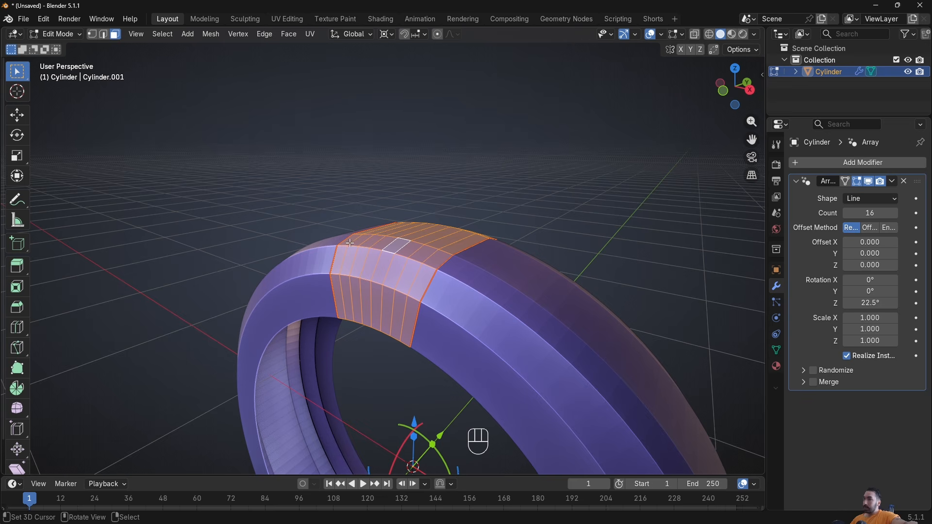
# Return to Object Mode, switch to the Shading workspace with Material Preview, and create a material named Tread for the tyre.
pyautogui.press('Tab')
pyautogui.click(380, 18)
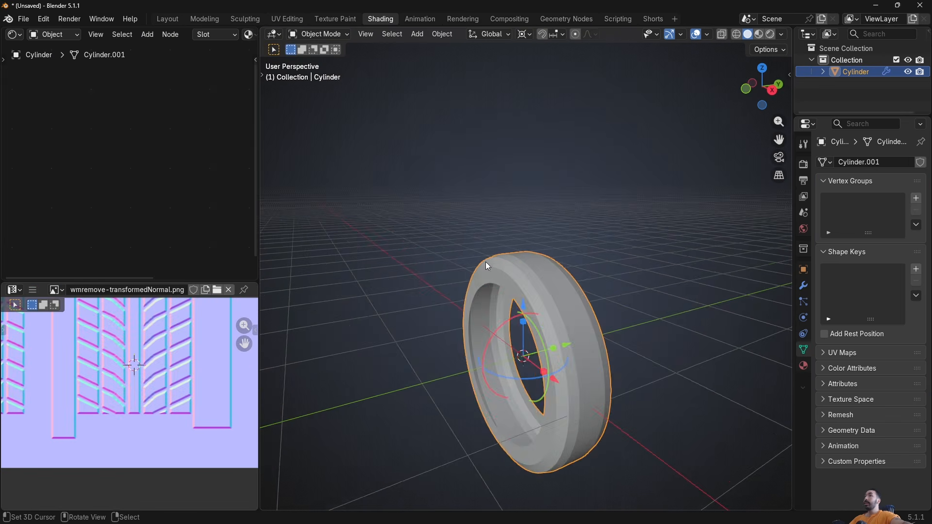
pyautogui.scroll(1, 516, 292)
pyautogui.scroll(-2, 211, 321)
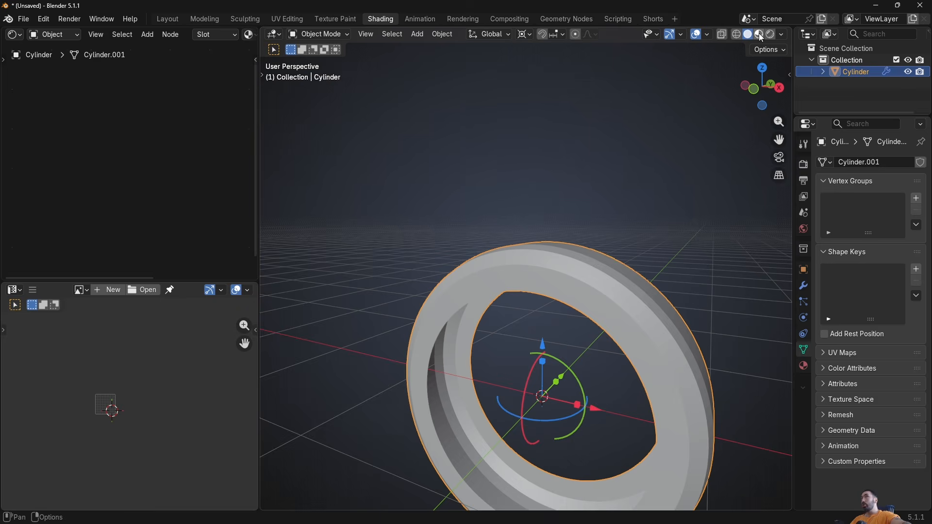
pyautogui.click(760, 35)
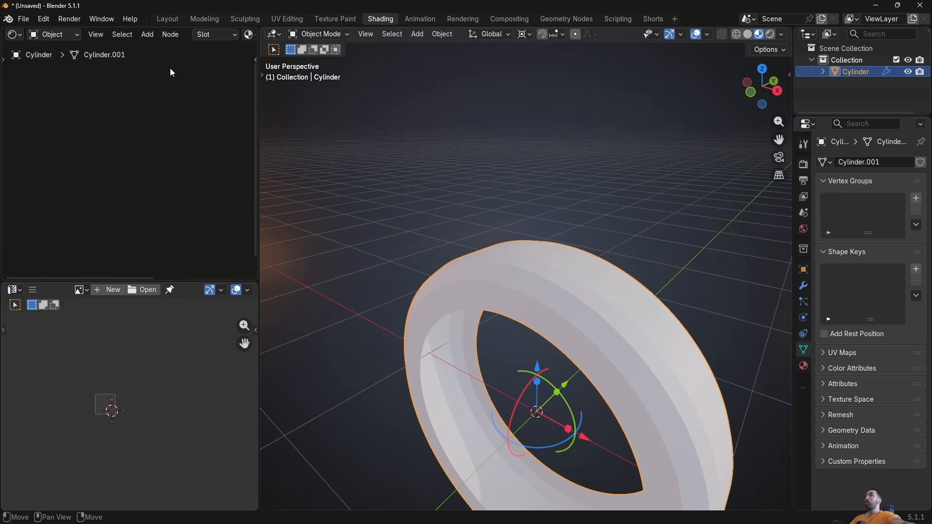
pyautogui.scroll(-4, 197, 37)
pyautogui.click(174, 34)
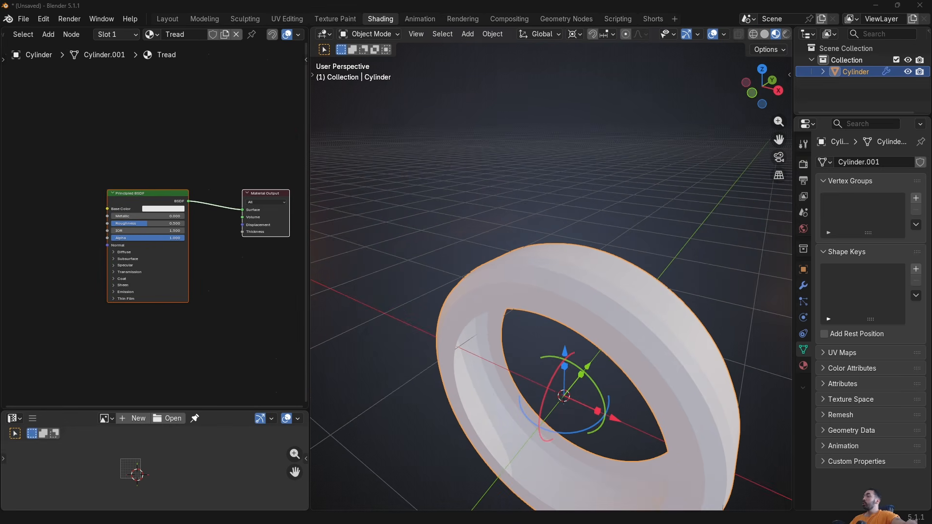
# Add the wmremove-transformed and wmremove-transformedNormal images from the Tyre folder as image texture nodes.
pyautogui.moveTo(931, 466); pyautogui.dragTo(517, 143)
pyautogui.click(500, 224)
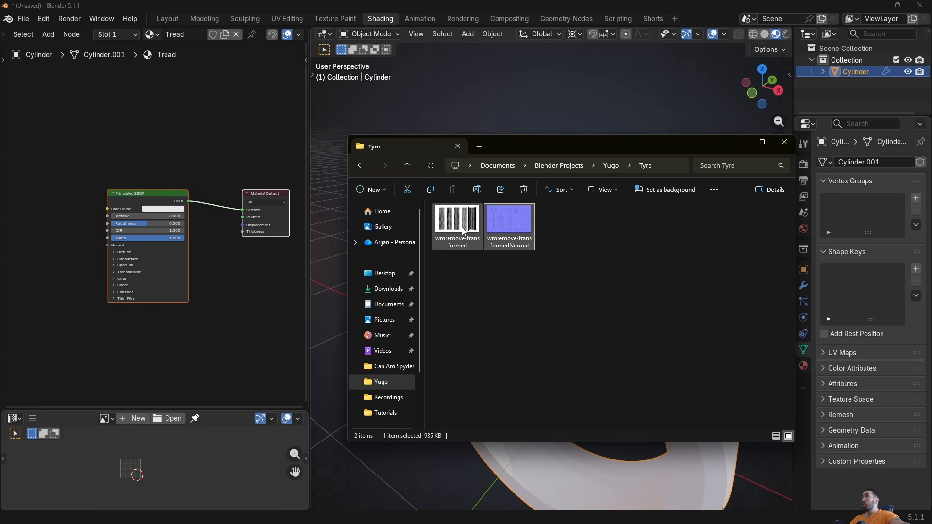
pyautogui.moveTo(457, 223); pyautogui.dragTo(72, 228)
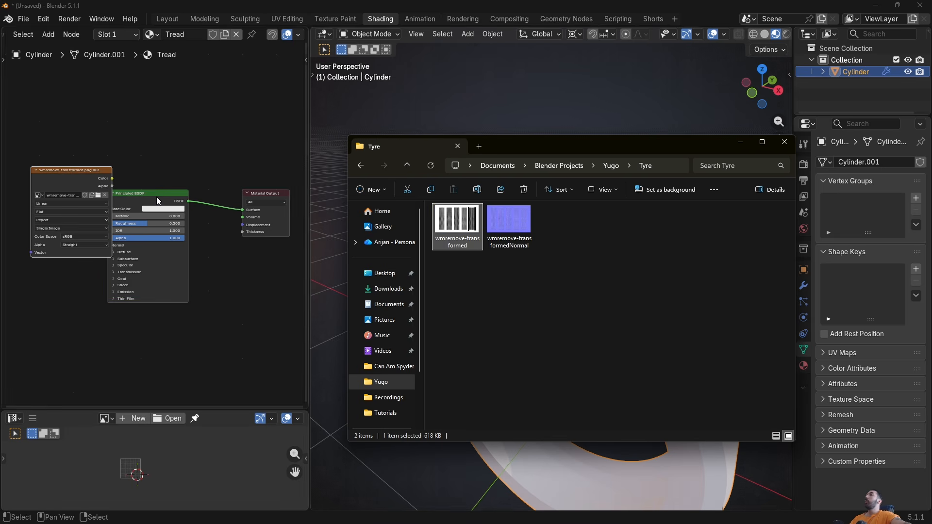
pyautogui.moveTo(501, 228); pyautogui.dragTo(78, 369)
# Place the Principled BSDF clear of the tread image node and connect the image's Color output to Base Color.
pyautogui.scroll(1, 130, 214)
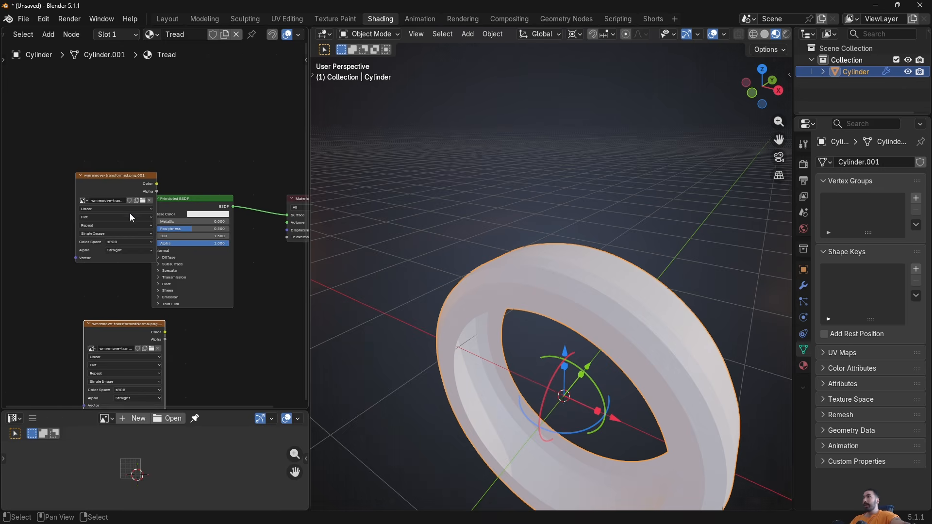
pyautogui.moveTo(96, 173); pyautogui.dragTo(190, 213)
pyautogui.scroll(1, 77, 205)
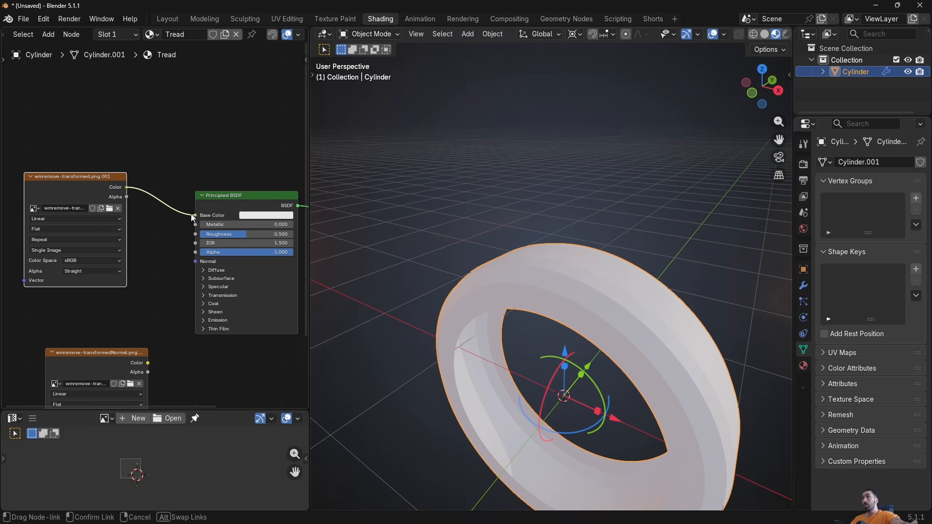
pyautogui.moveTo(488, 310); pyautogui.dragTo(529, 316, button='middle')
pyautogui.press('Tab')
pyautogui.press('Tab')
pyautogui.scroll(-4, 578, 335)
pyautogui.moveTo(607, 349); pyautogui.dragTo(571, 331, button='middle')
pyautogui.scroll(1, 578, 332)
# Select a single sidewall face beside the segment's seam in Edit Mode and reset its UV mapping.
pyautogui.press('Tab')
pyautogui.scroll(3, 553, 321)
pyautogui.hotkey('alt', 'a')
pyautogui.scroll(-2, 520, 311)
pyautogui.scroll(3, 553, 324)
pyautogui.press('a')
pyautogui.rightClick(570, 340)
pyautogui.press('g')
pyautogui.rightClick(566, 323)
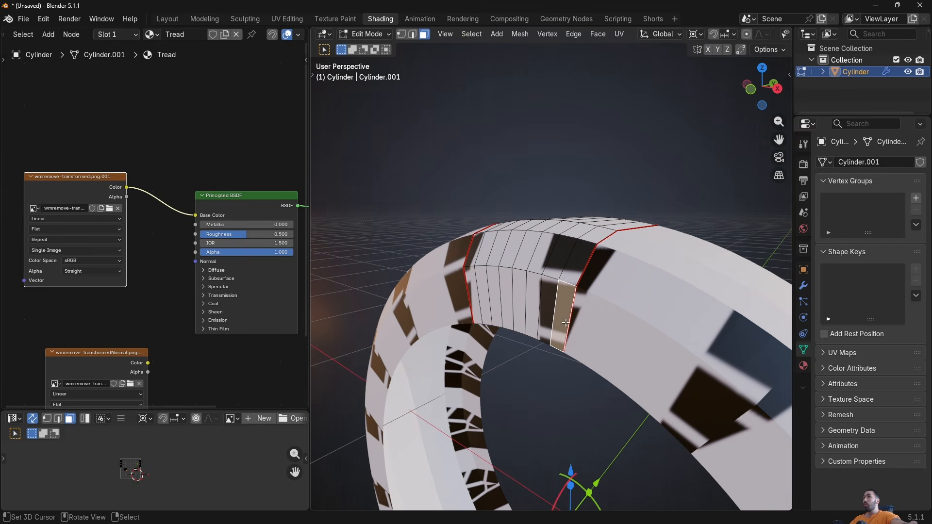
pyautogui.press('u')
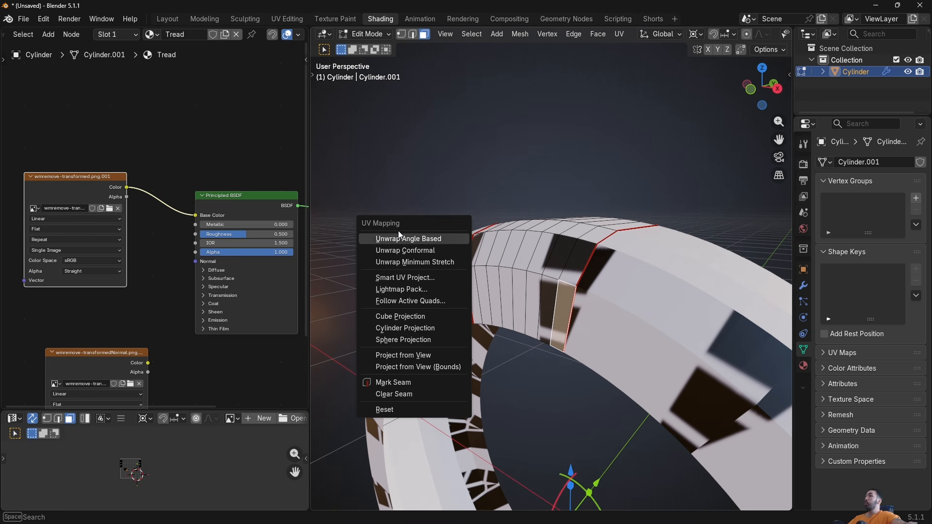
pyautogui.click(408, 412)
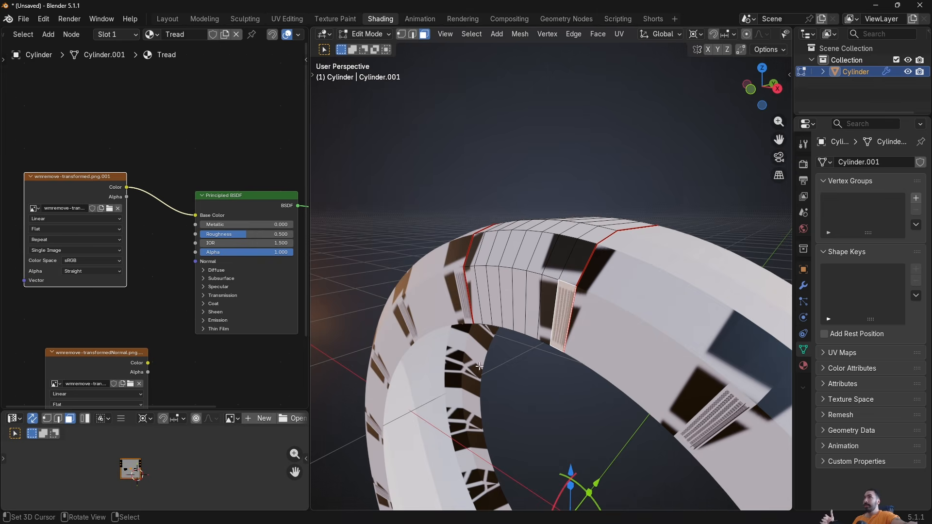
# Enlarge the UV Editor area below the nodes, switching it to the Image Editor and back to the UV Editor.
pyautogui.scroll(2, 569, 302)
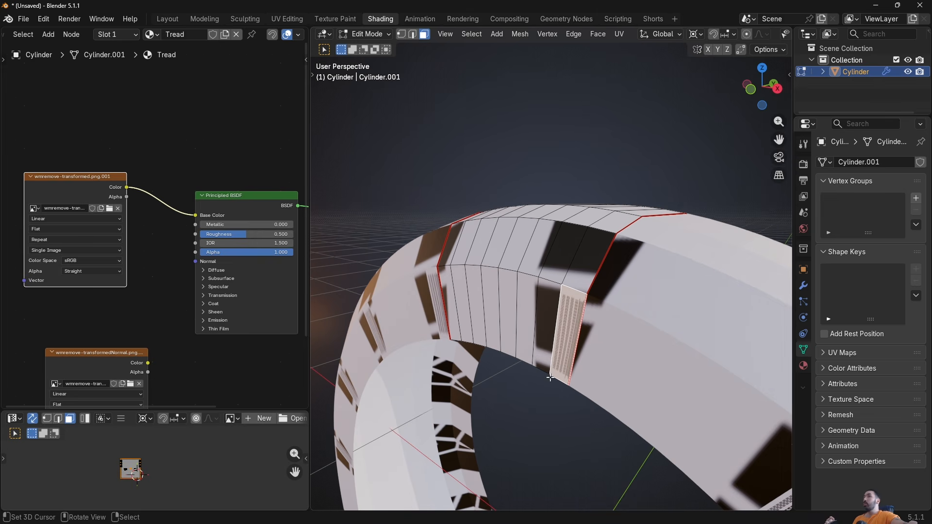
pyautogui.scroll(3, 152, 447)
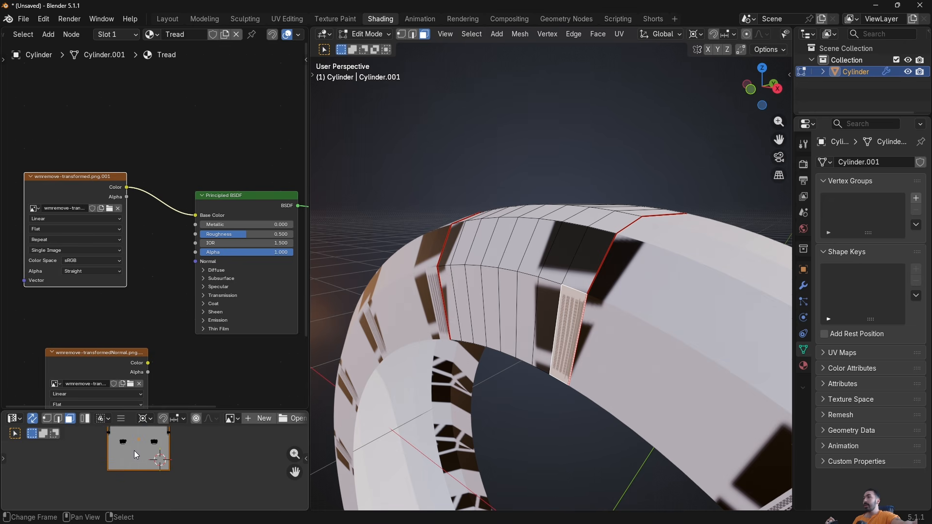
pyautogui.moveTo(174, 411); pyautogui.dragTo(180, 334)
pyautogui.click(16, 339)
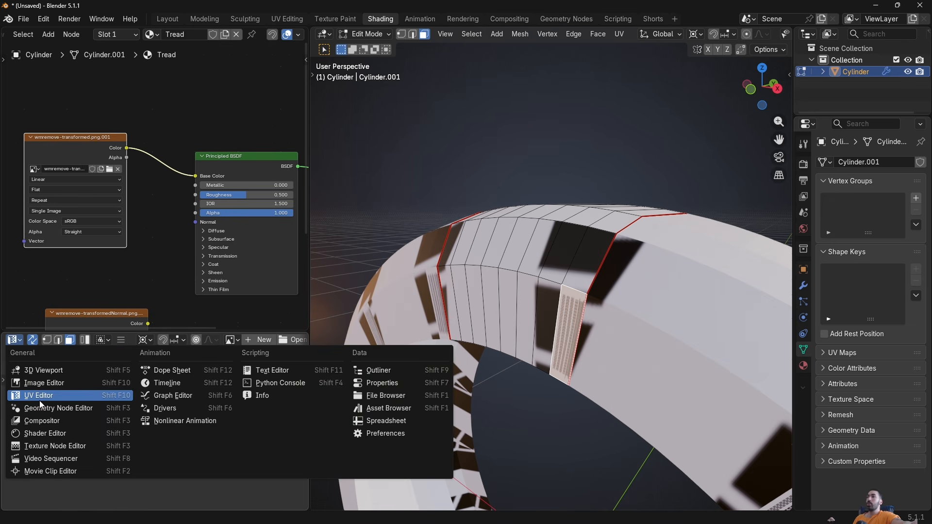
pyautogui.click(49, 383)
pyautogui.click(15, 340)
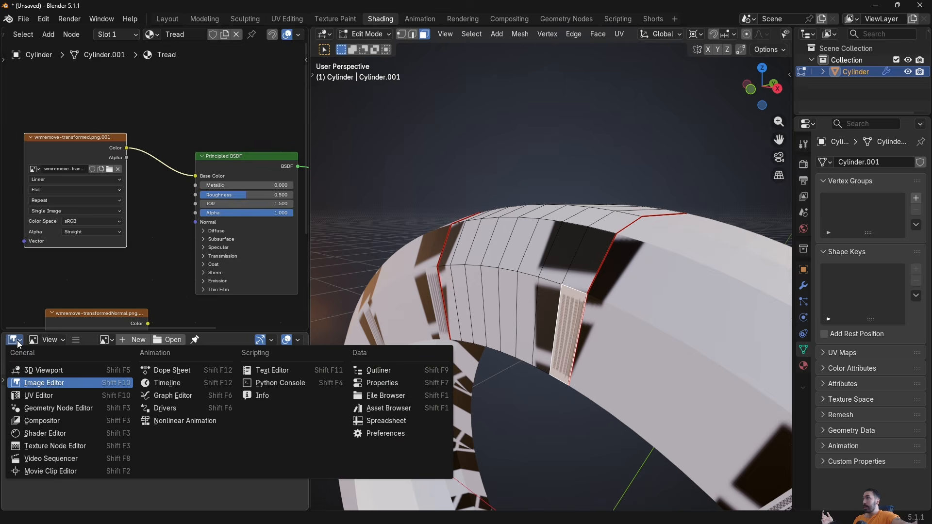
pyautogui.click(37, 397)
pyautogui.scroll(-2, 126, 425)
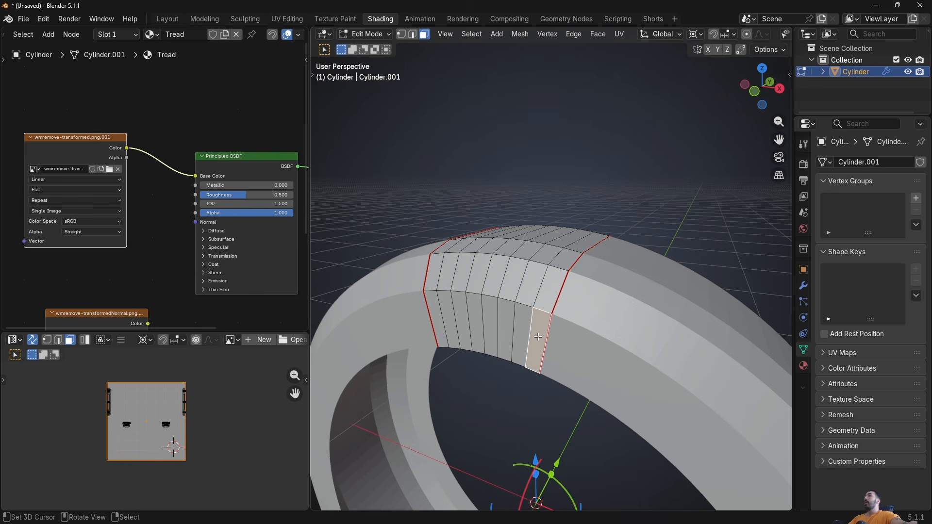
# Return the viewport to Material Preview and select all faces linked to the active sidewall face.
pyautogui.scroll(-4, 728, 34)
pyautogui.click(759, 34)
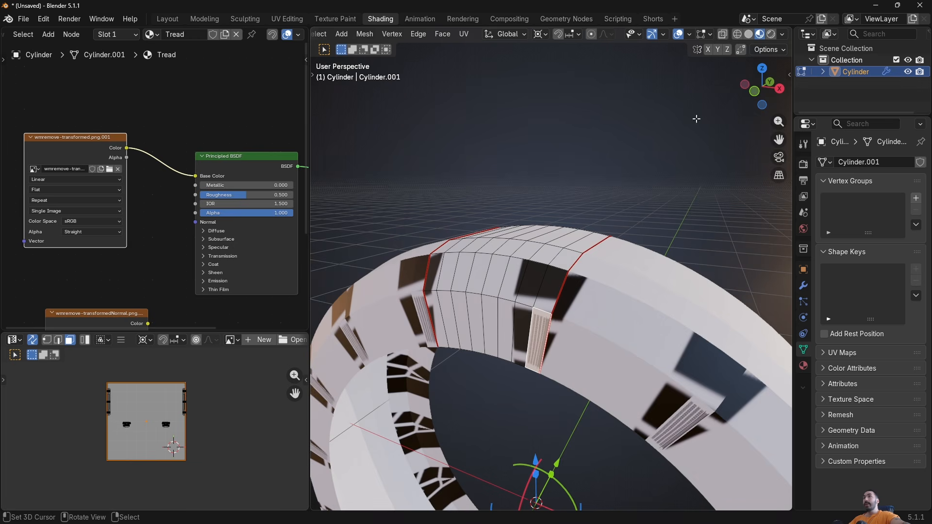
pyautogui.moveTo(519, 297); pyautogui.dragTo(507, 313, button='middle')
pyautogui.hotkey('ctrl', 'l')
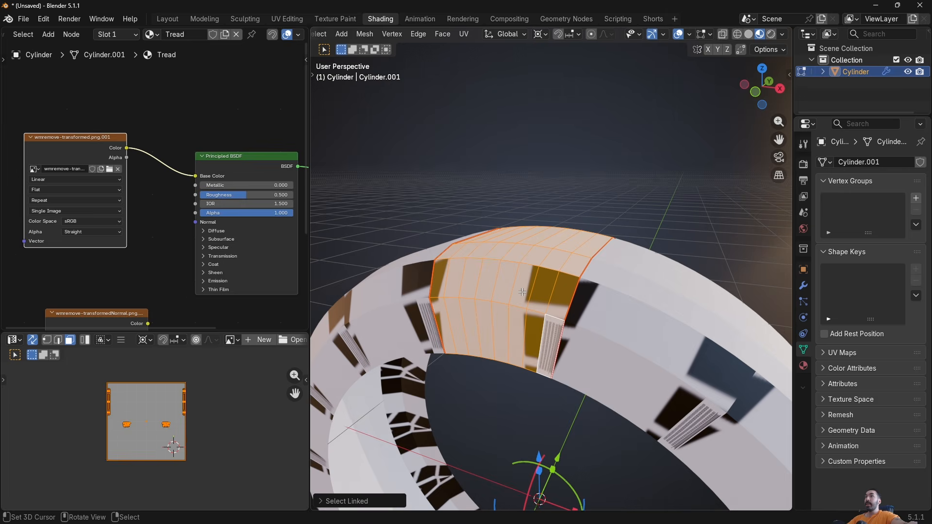
pyautogui.scroll(2, 522, 294)
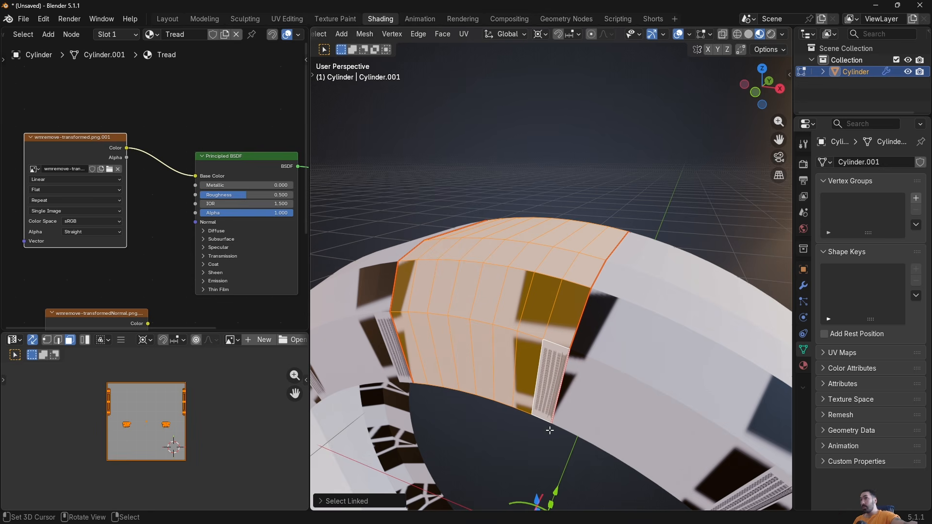
# Unwrap the selected segment faces with Follow Active Quads, using the Length Average edge length mode.
pyautogui.moveTo(550, 430); pyautogui.dragTo(459, 350, button='middle')
pyautogui.press('u')
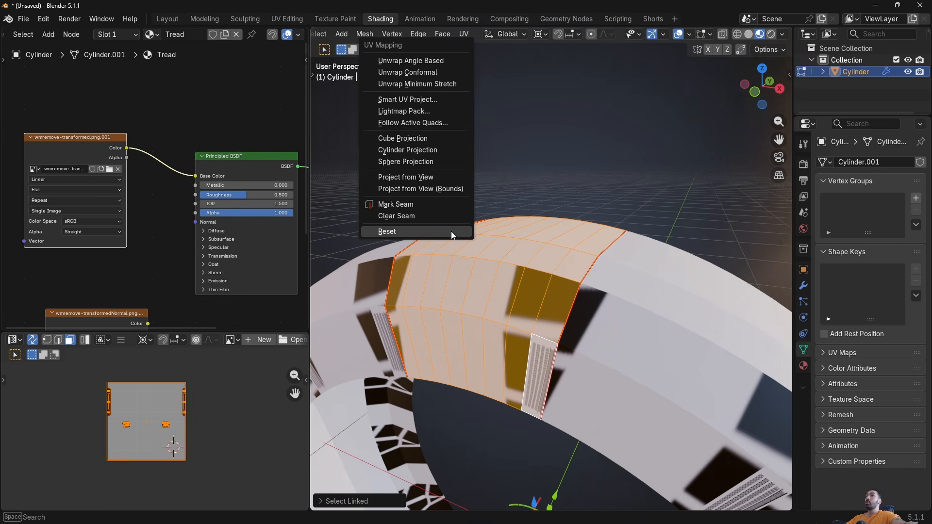
pyautogui.click(412, 125)
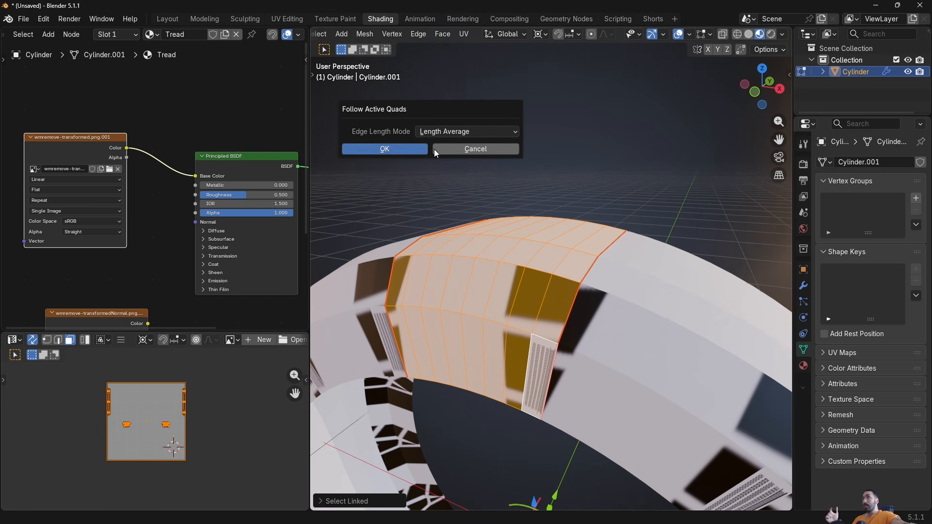
pyautogui.click(413, 147)
# Examine the unwrapped UV grid and how the tread texture repeats across the segment's faces.
pyautogui.scroll(-3, 427, 192)
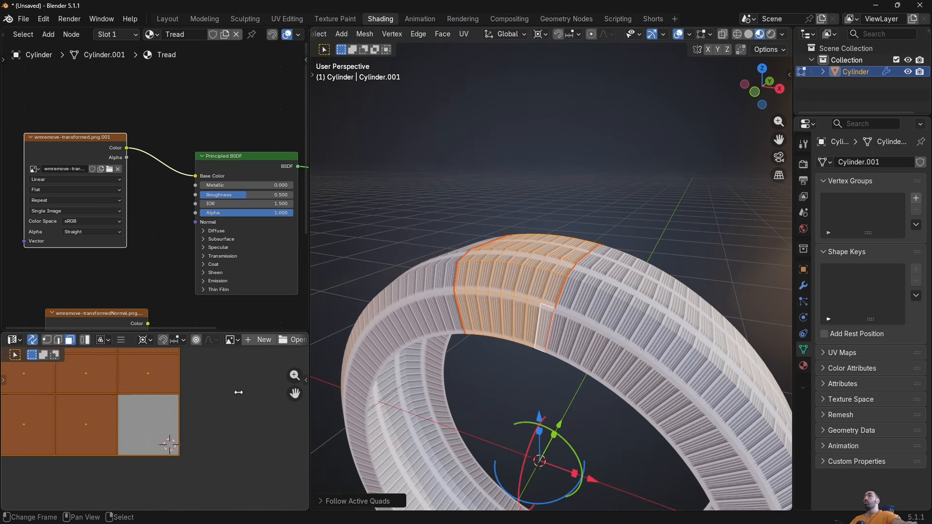
pyautogui.scroll(-5, 180, 405)
pyautogui.moveTo(110, 378); pyautogui.dragTo(125, 404, button='middle')
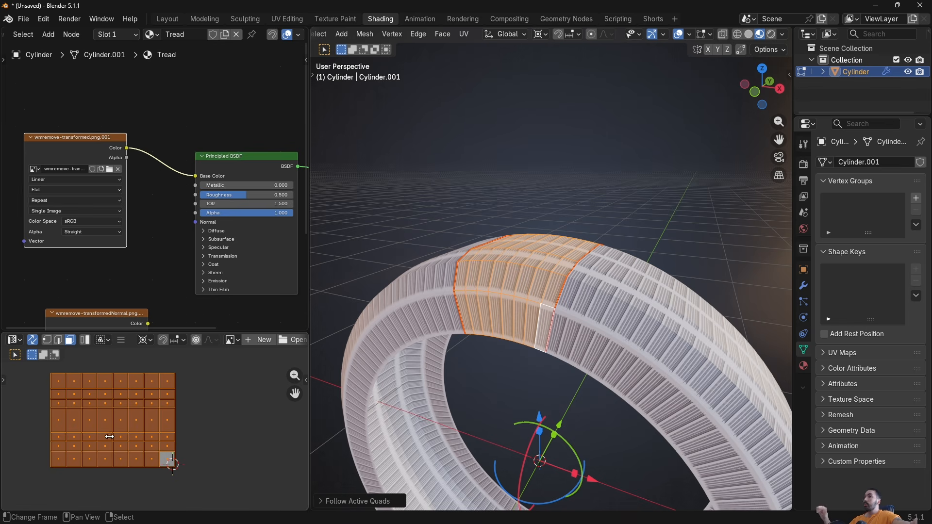
pyautogui.scroll(2, 552, 337)
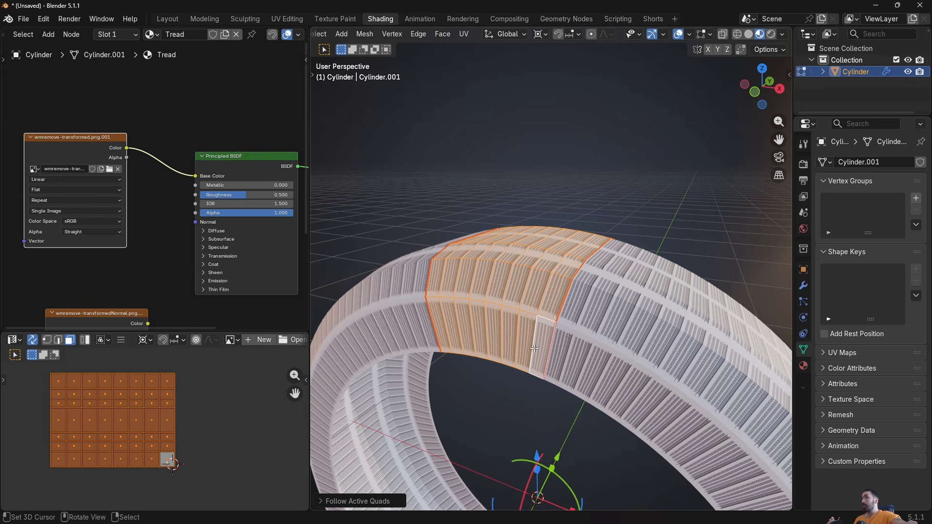
pyautogui.scroll(2, 533, 350)
pyautogui.scroll(4, 162, 444)
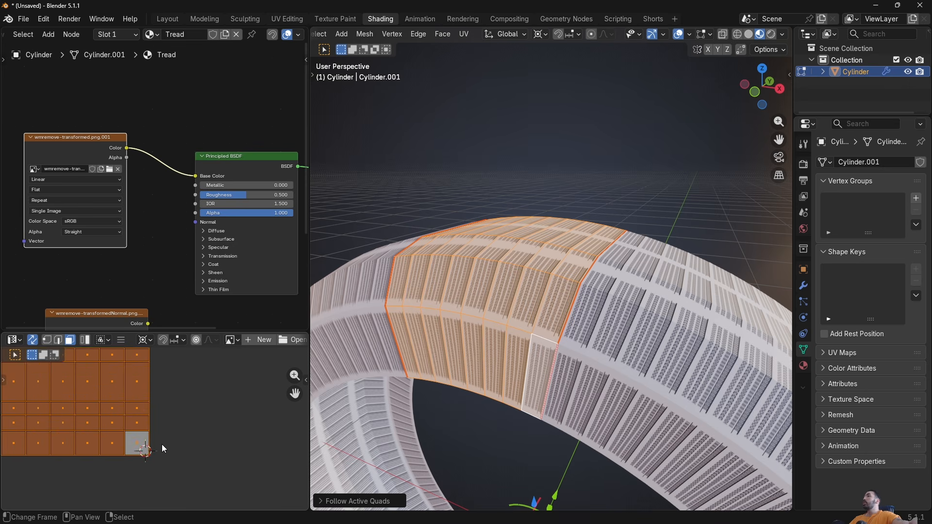
pyautogui.scroll(5, 160, 454)
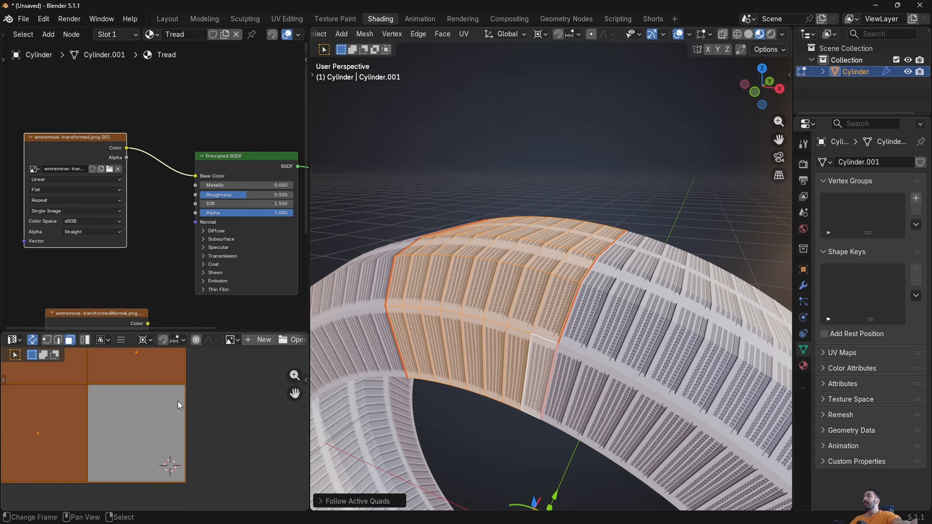
pyautogui.scroll(-2, 160, 413)
pyautogui.moveTo(538, 321); pyautogui.dragTo(553, 304, button='middle')
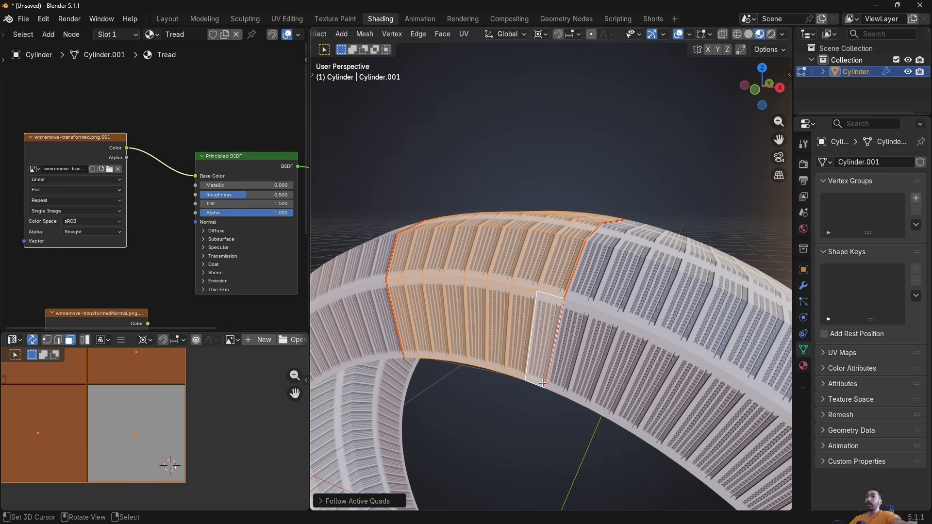
# Show the wmremove-transformed.png.001 tread image behind the UVs and enlarge the UV Editor area upward.
pyautogui.scroll(-5, 165, 424)
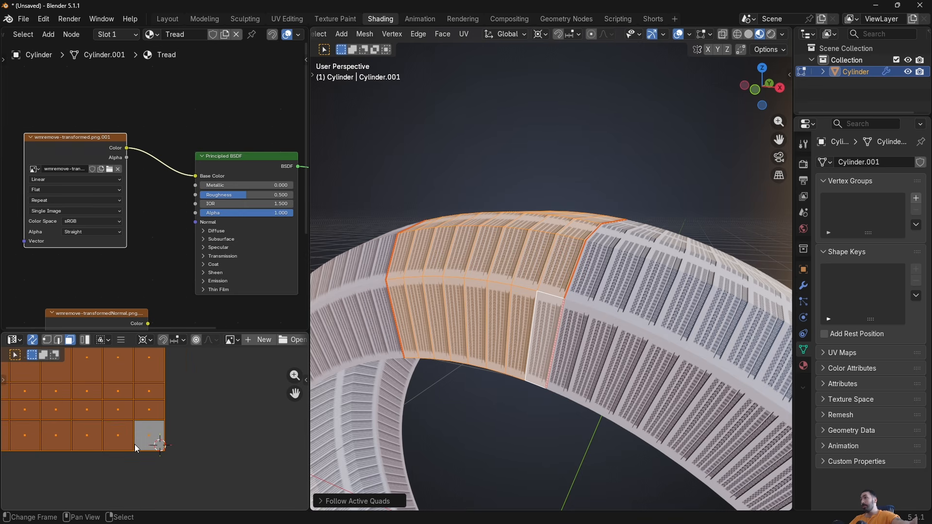
pyautogui.scroll(1, 145, 452)
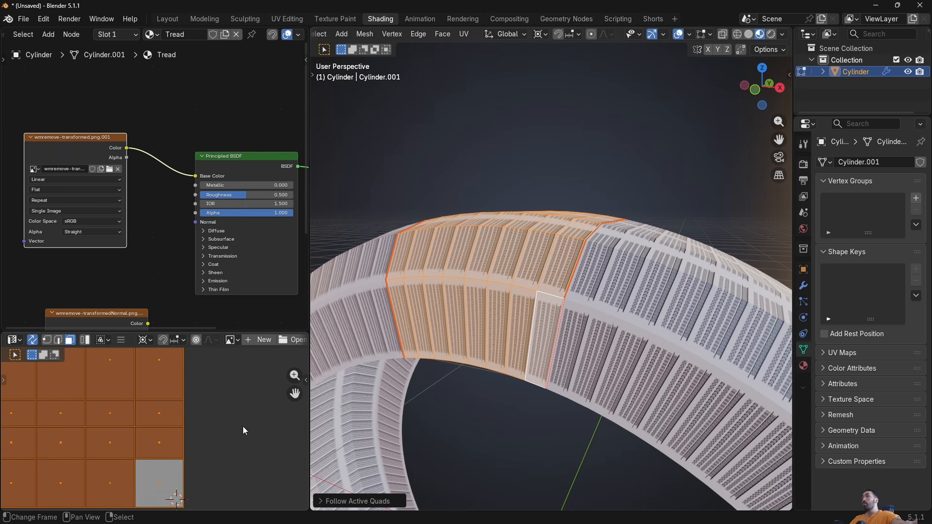
pyautogui.click(232, 340)
pyautogui.click(264, 393)
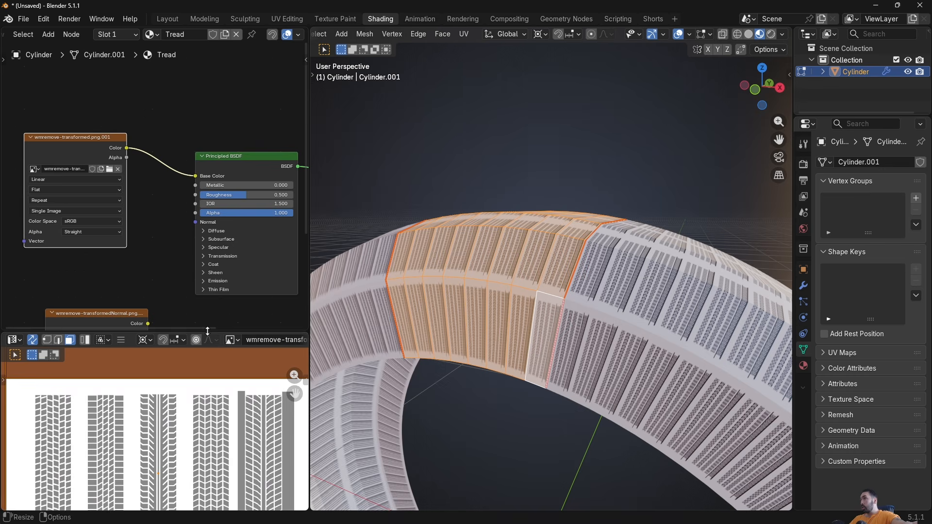
pyautogui.moveTo(170, 333); pyautogui.dragTo(170, 227)
# Scale the whole UV grid down so it is small enough to fit within the tread image's rightmost pattern.
pyautogui.scroll(-5, 167, 358)
pyautogui.scroll(1, 91, 379)
pyautogui.press('s')
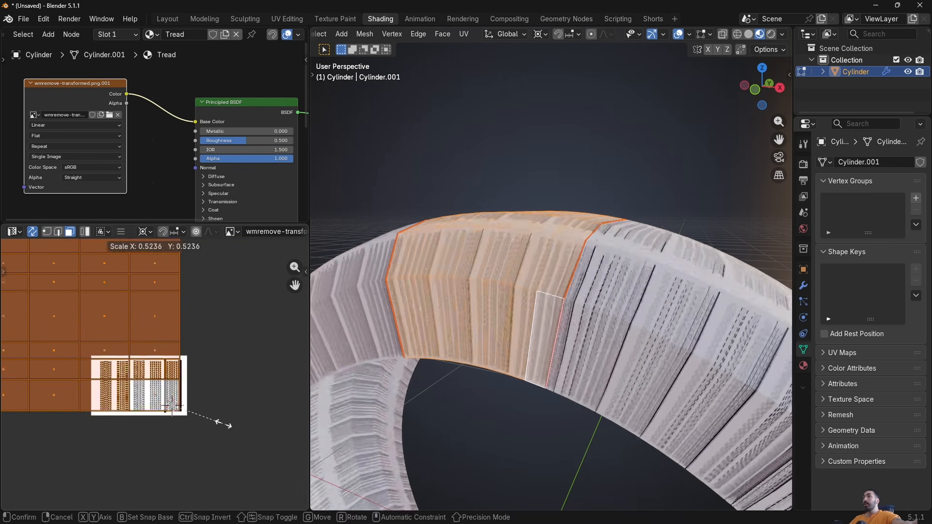
pyautogui.scroll(4, 214, 421)
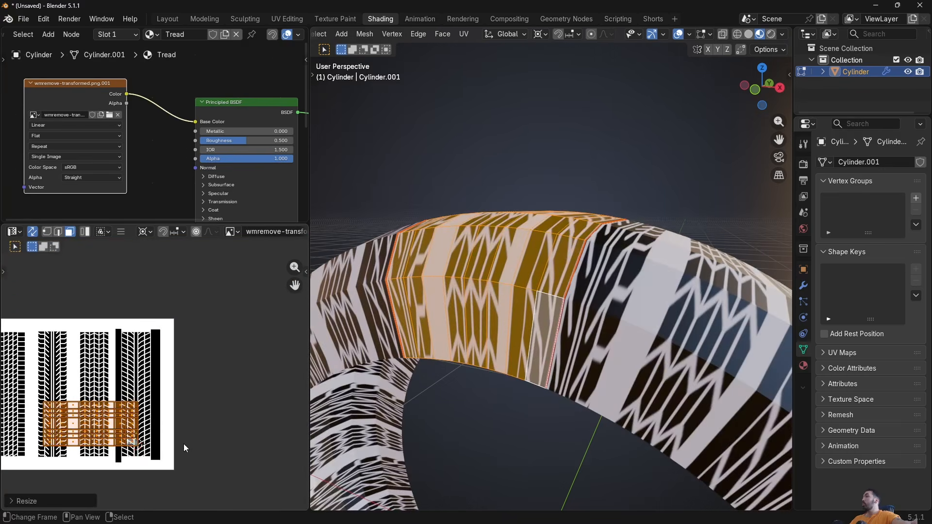
pyautogui.click(175, 393)
# Rotate the UV grid a quarter turn clockwise and move it onto the rightmost tread pattern.
pyautogui.press('r')
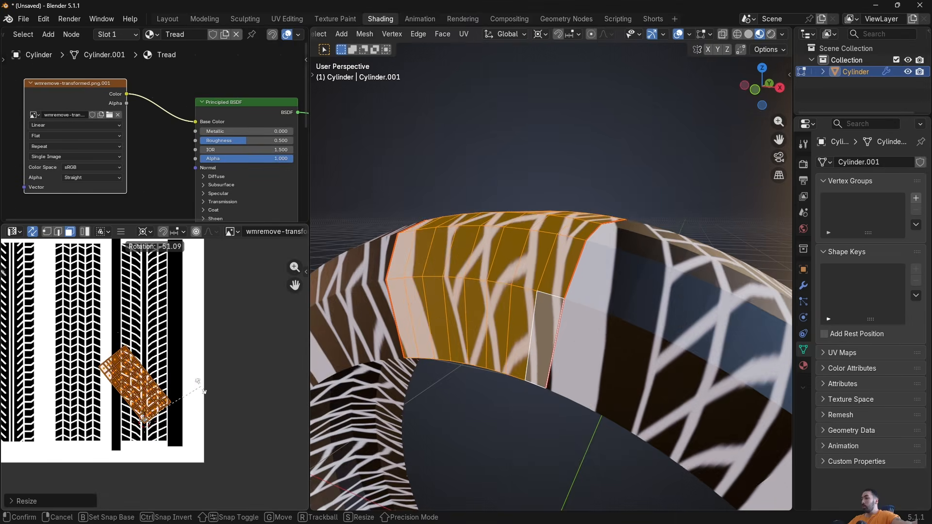
pyautogui.click(204, 398)
pyautogui.moveTo(193, 397); pyautogui.dragTo(166, 364, button='middle')
pyautogui.press('g')
pyautogui.click(165, 403)
# Widen the UV grid along X to span the rightmost tread pattern, shrink it along Y, and check the result on the tyre.
pyautogui.scroll(2, 164, 402)
pyautogui.press('s')
pyautogui.press('x')
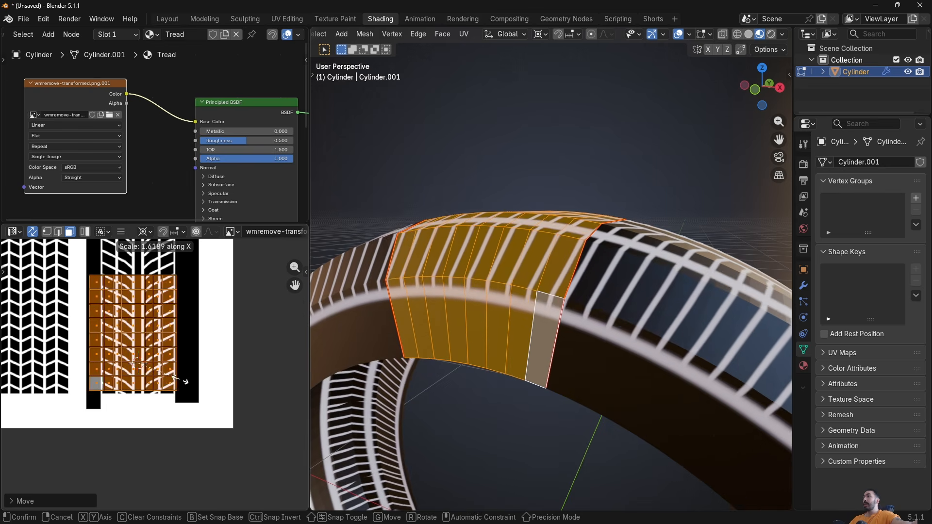
pyautogui.click(191, 387)
pyautogui.press('s')
pyautogui.press('y')
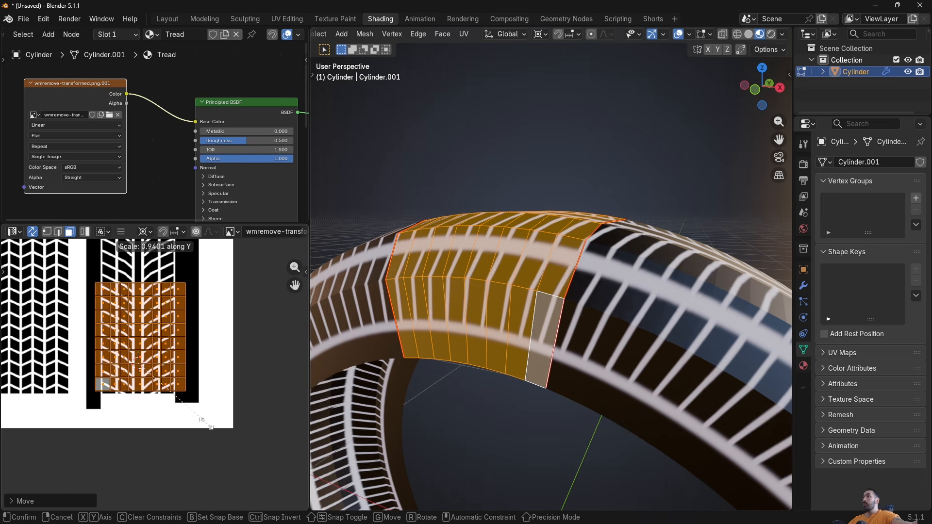
pyautogui.click(177, 388)
pyautogui.scroll(-3, 539, 279)
pyautogui.moveTo(539, 279); pyautogui.dragTo(569, 322, button='middle')
pyautogui.press('Tab')
pyautogui.press('Tab')
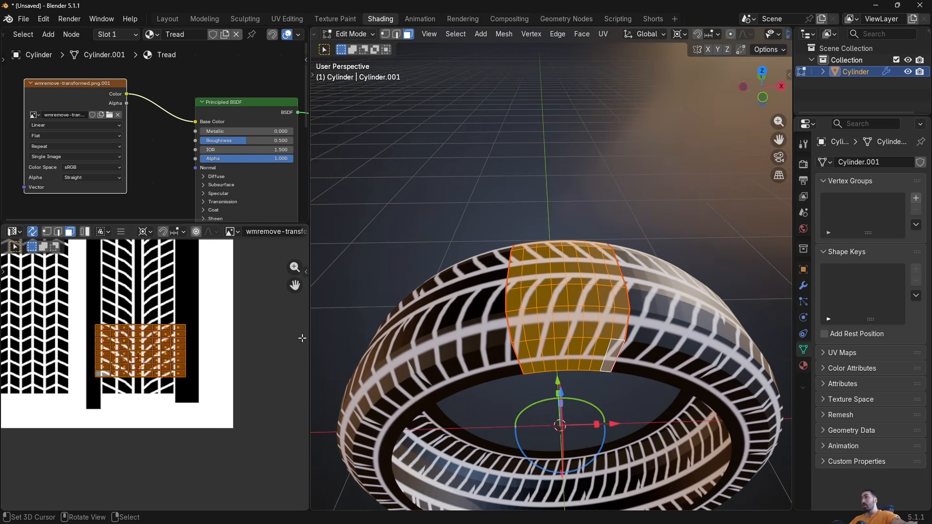
# Move the UV grid to centre it horizontally on the rightmost tread pattern.
pyautogui.scroll(4, 205, 373)
pyautogui.press('g')
pyautogui.click(205, 372)
pyautogui.scroll(2, 196, 379)
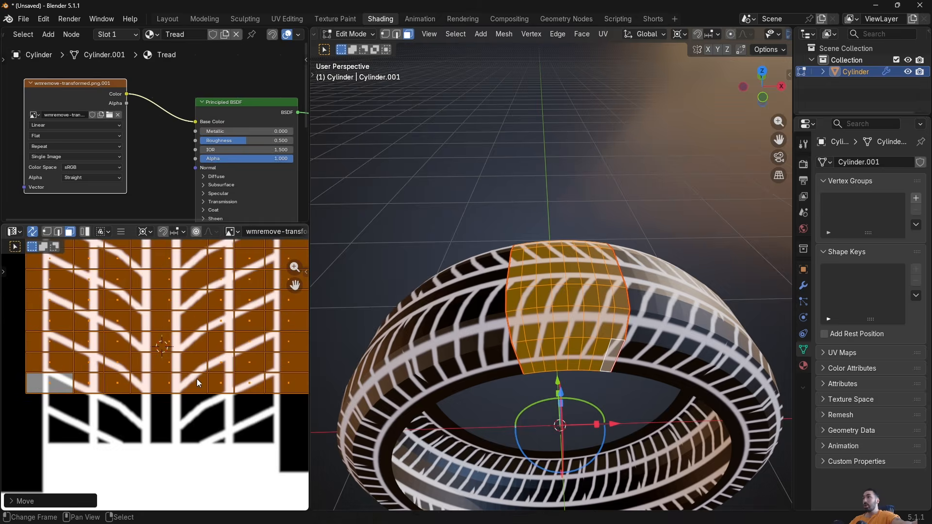
pyautogui.press('g')
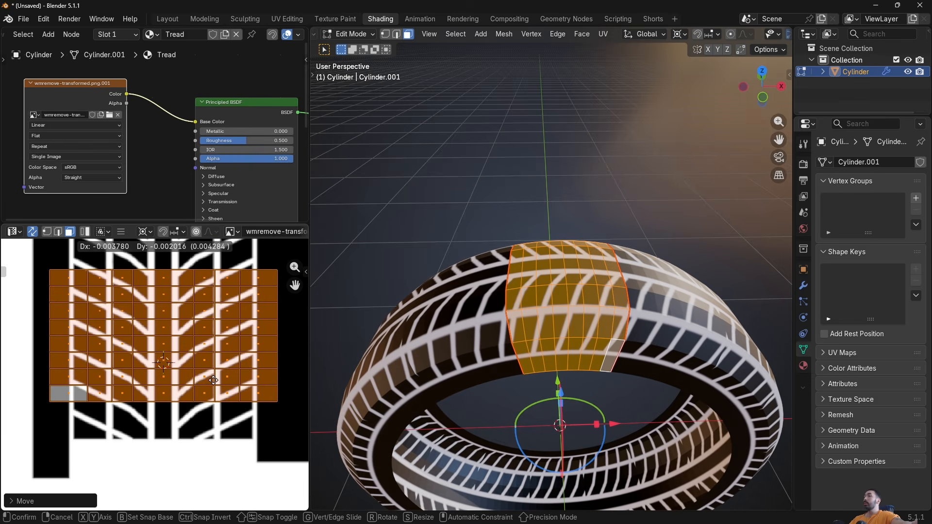
pyautogui.click(213, 378)
# Snap the 2D cursor to the selected UVs and scale the grid along Y to about 0.92.
pyautogui.hotkey('shift', 's')
pyautogui.click(154, 400)
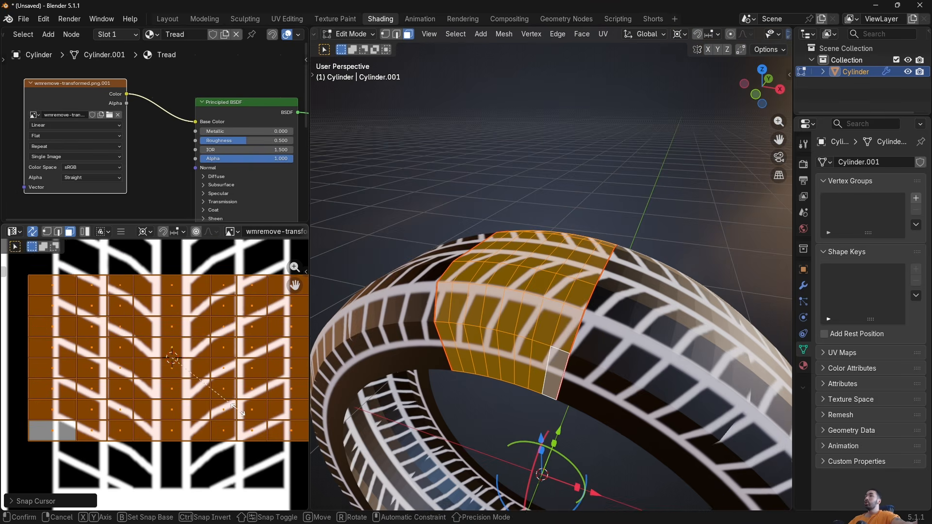
pyautogui.press('s')
pyautogui.press('y')
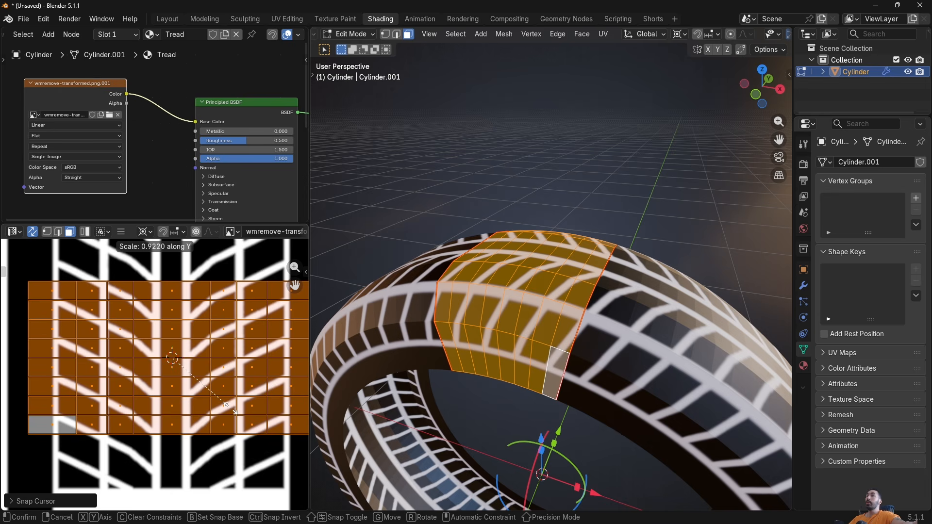
pyautogui.click(231, 408)
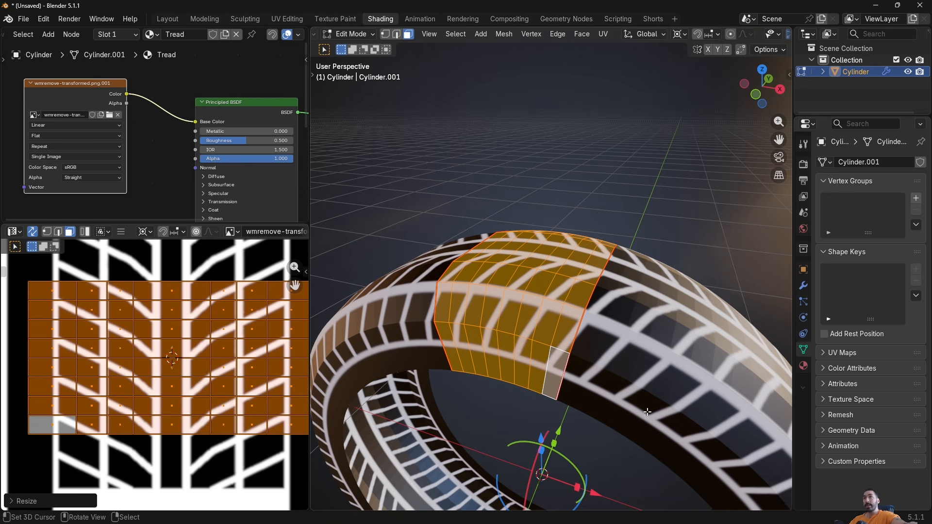
# Return to Object Mode, inspect the whole tyre, and shrink the image area to give the material nodes more room.
pyautogui.press('Tab')
pyautogui.moveTo(595, 352); pyautogui.dragTo(523, 281, button='middle')
pyautogui.scroll(-2, 564, 338)
pyautogui.scroll(-2, 563, 325)
pyautogui.scroll(-3, 262, 286)
pyautogui.scroll(-4, 237, 209)
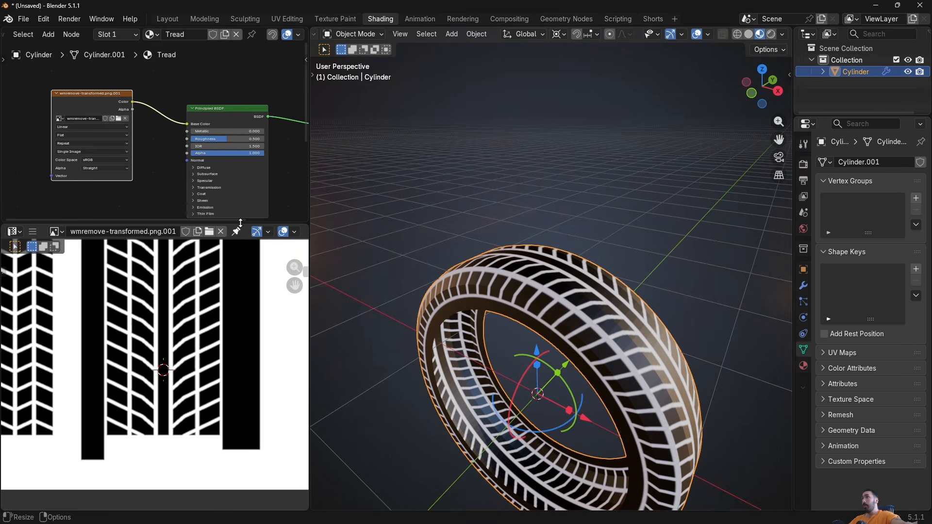
pyautogui.moveTo(239, 223); pyautogui.dragTo(233, 335)
pyautogui.moveTo(65, 145); pyautogui.dragTo(62, 156)
pyautogui.scroll(3, 532, 305)
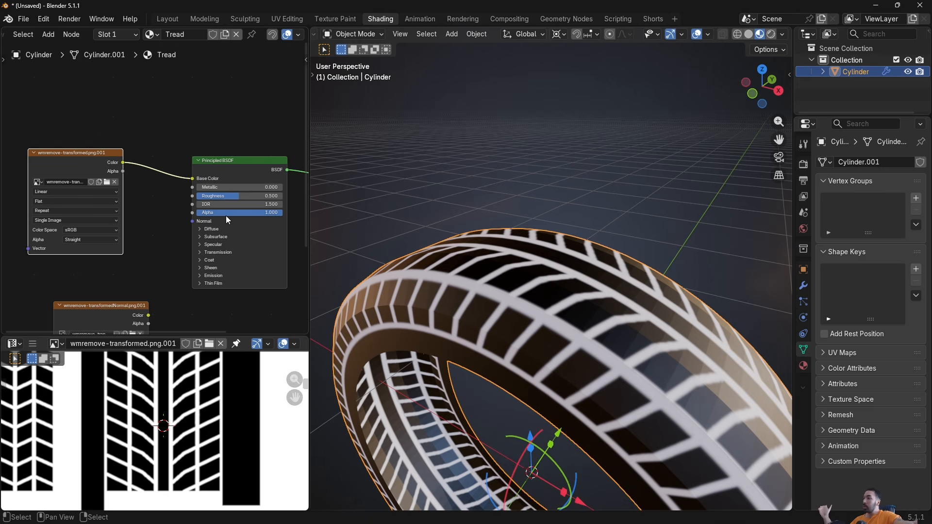
# Disconnect the tread image from the Principled BSDF's Base Color and set that colour to black.
pyautogui.moveTo(193, 178); pyautogui.dragTo(270, 179)
pyautogui.click(269, 179)
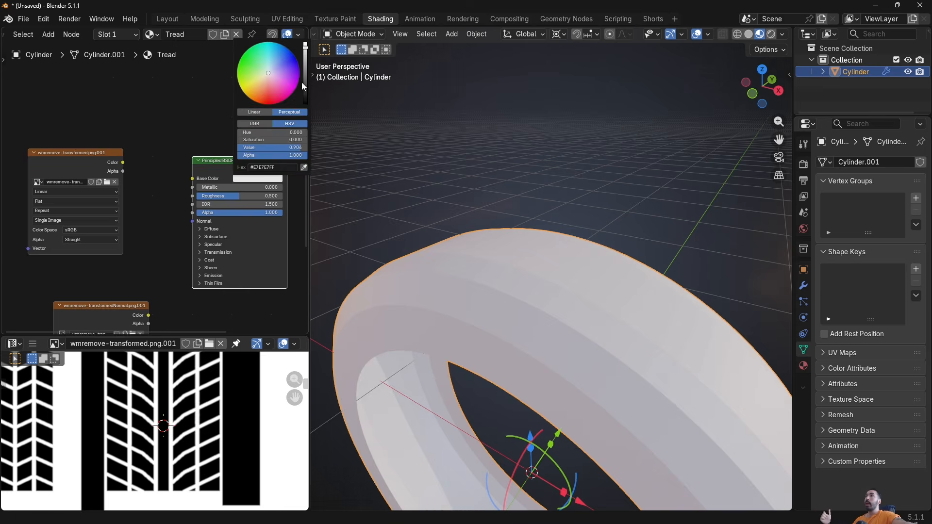
pyautogui.moveTo(304, 79); pyautogui.dragTo(305, 104)
pyautogui.scroll(1, 155, 231)
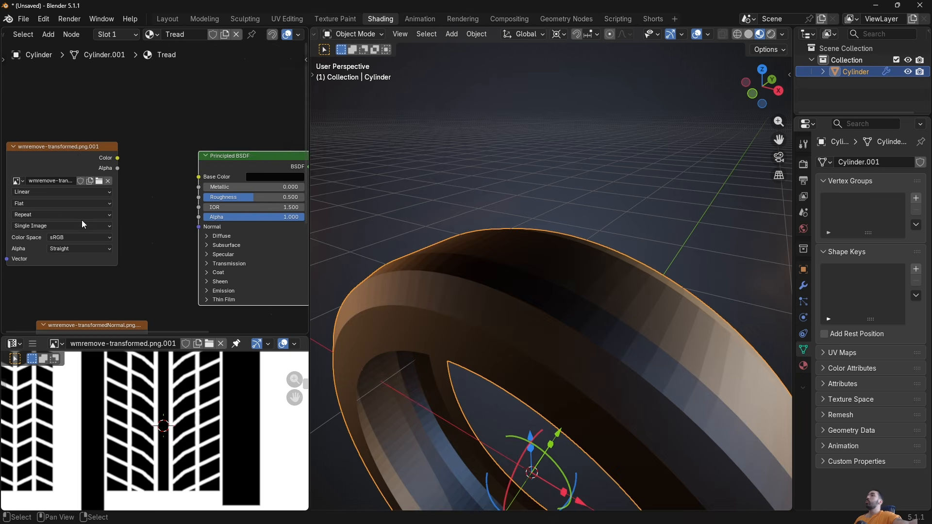
pyautogui.moveTo(384, 290); pyautogui.dragTo(288, 262, button='middle')
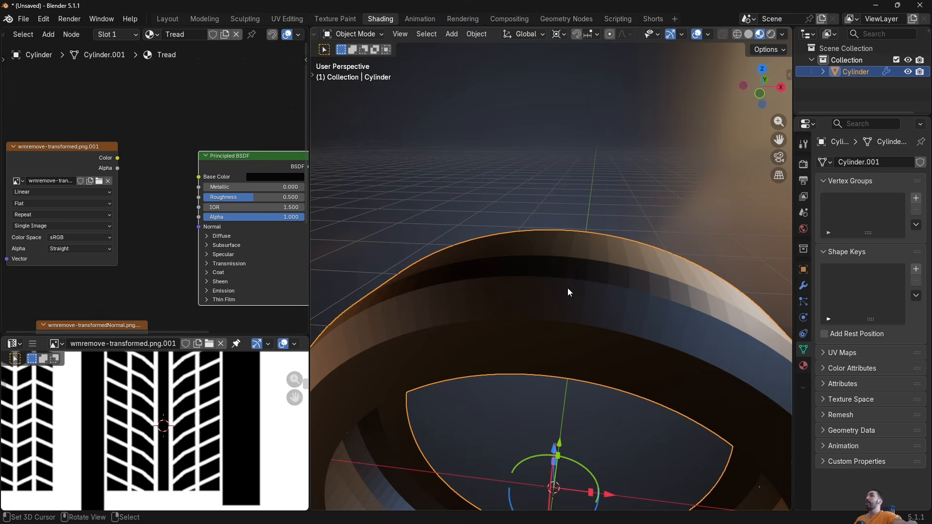
pyautogui.moveTo(569, 292); pyautogui.dragTo(520, 291, button='middle')
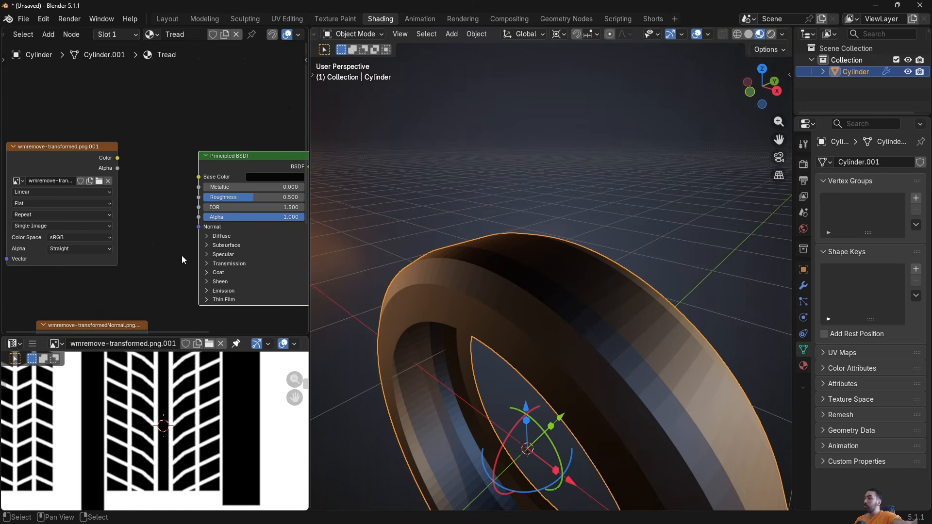
pyautogui.scroll(1, 201, 420)
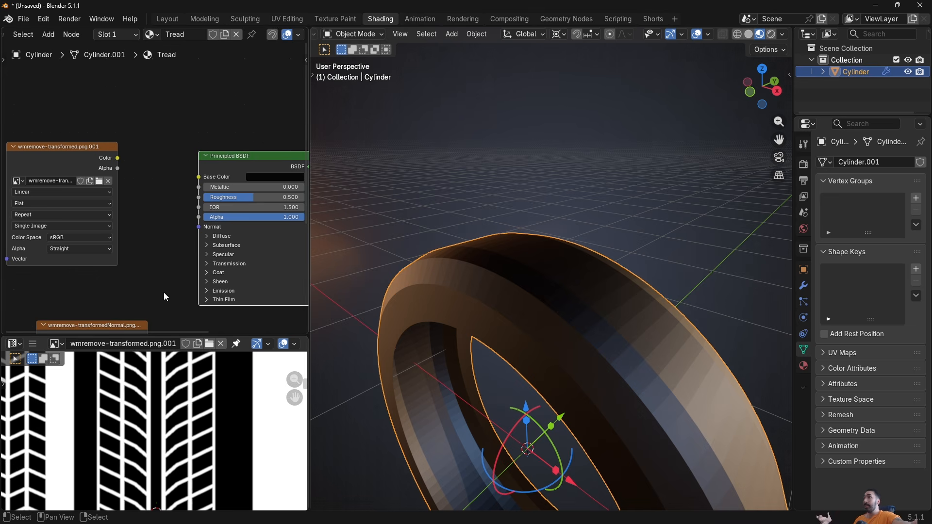
# Expand the Principled BSDF's Specular settings and connect the tread image's Color to IOR Level.
pyautogui.click(208, 253)
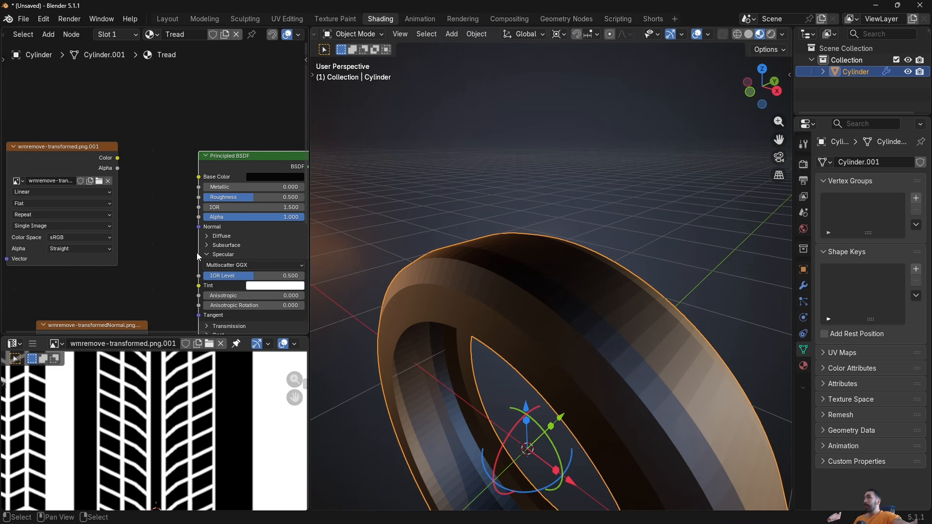
pyautogui.moveTo(123, 187)
pyautogui.mouseDown(button='middle')
pyautogui.moveTo(115, 173)
pyautogui.moveTo(124, 173)
pyautogui.mouseUp(button='middle')
pyautogui.moveTo(117, 144); pyautogui.dragTo(198, 262)
pyautogui.moveTo(384, 266); pyautogui.dragTo(500, 285, button='middle')
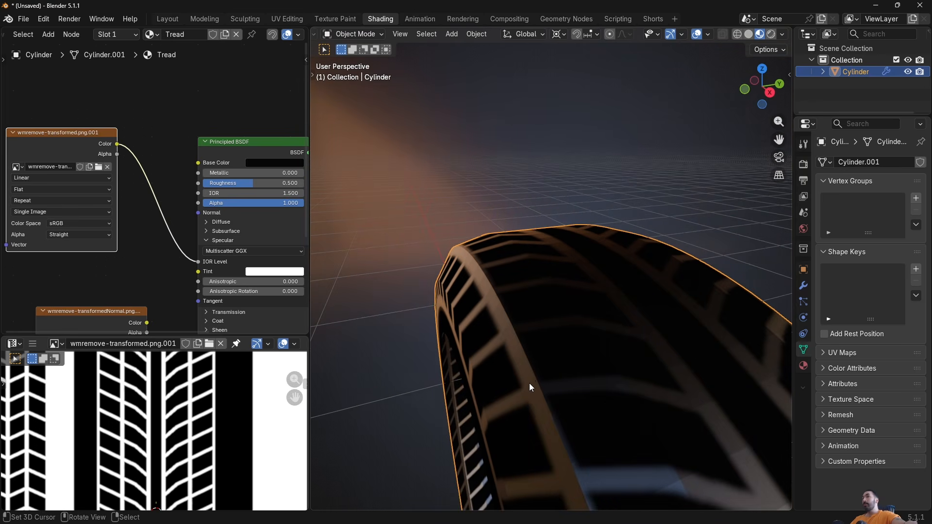
pyautogui.moveTo(531, 383); pyautogui.dragTo(575, 345, button='middle')
# Try an Invert Color node between the tread image and the IOR Level input, and delete it again.
pyautogui.hotkey('shift', 'a')
pyautogui.write('in')
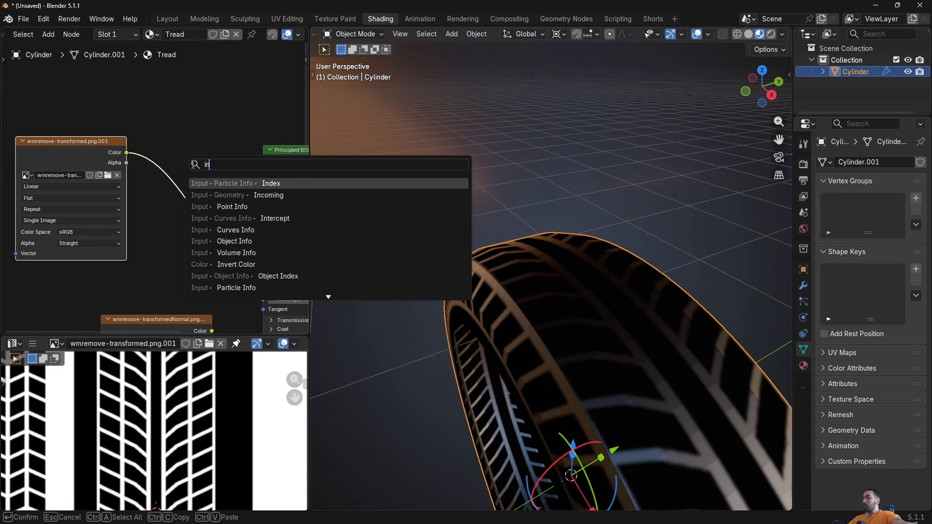
pyautogui.write('ver')
pyautogui.press('Return')
pyautogui.click(189, 184)
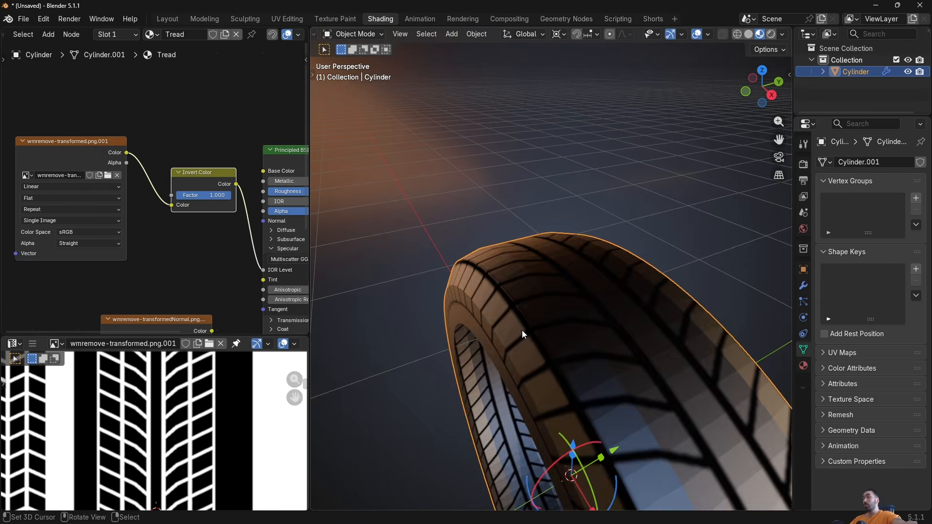
pyautogui.moveTo(522, 334); pyautogui.dragTo(556, 325, button='middle')
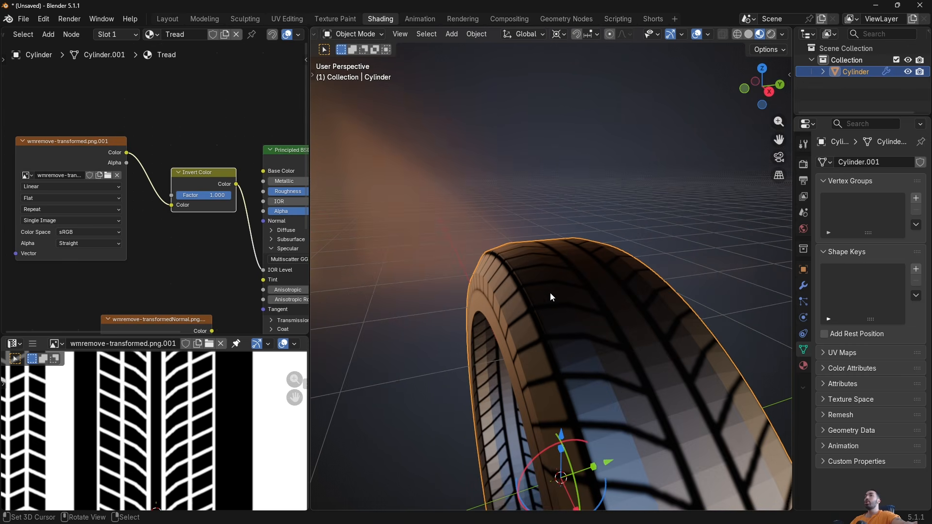
pyautogui.press('x')
# Add a Mix Color node between the tread image node and the Principled BSDF.
pyautogui.hotkey('shift', 'a')
pyautogui.click(189, 176)
pyautogui.write('mix')
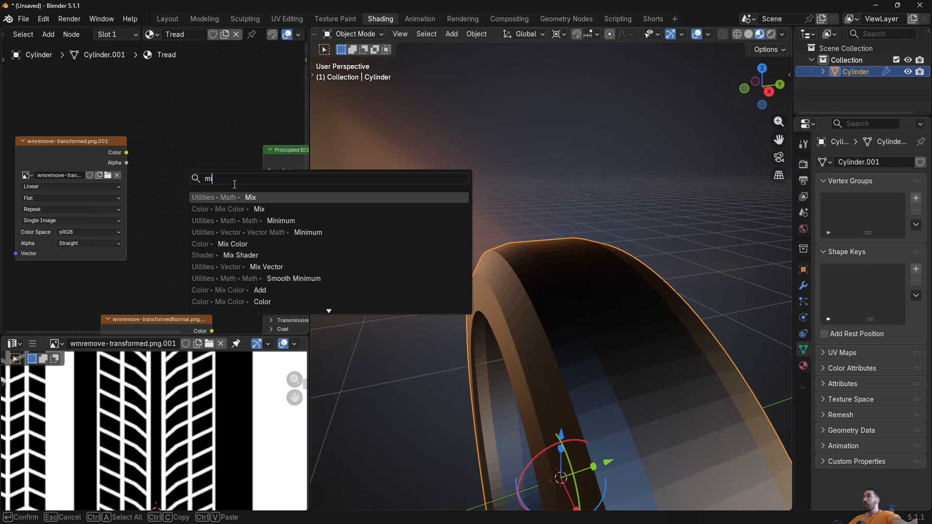
pyautogui.press('Return')
pyautogui.click(166, 144)
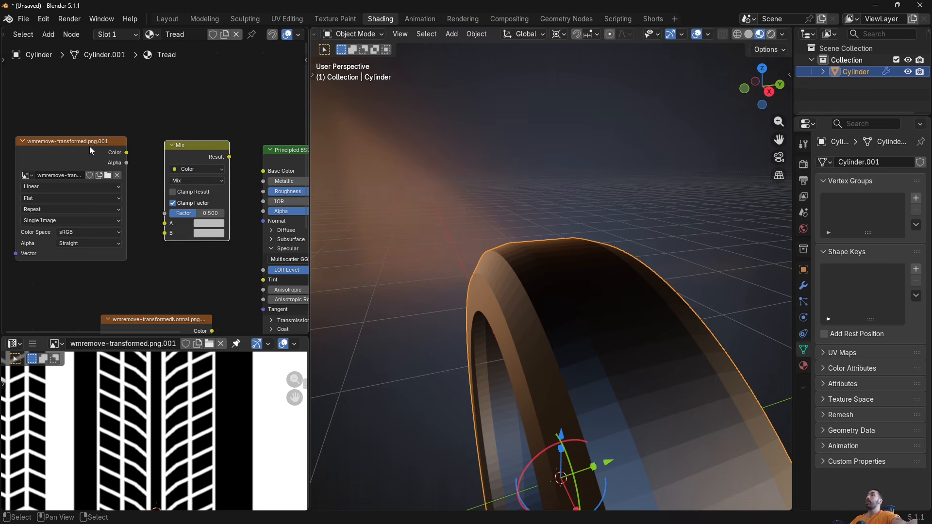
# Connect the tread image's Color to the Mix node's Factor and the Mix Result to IOR Level.
pyautogui.moveTo(90, 150); pyautogui.dragTo(164, 214)
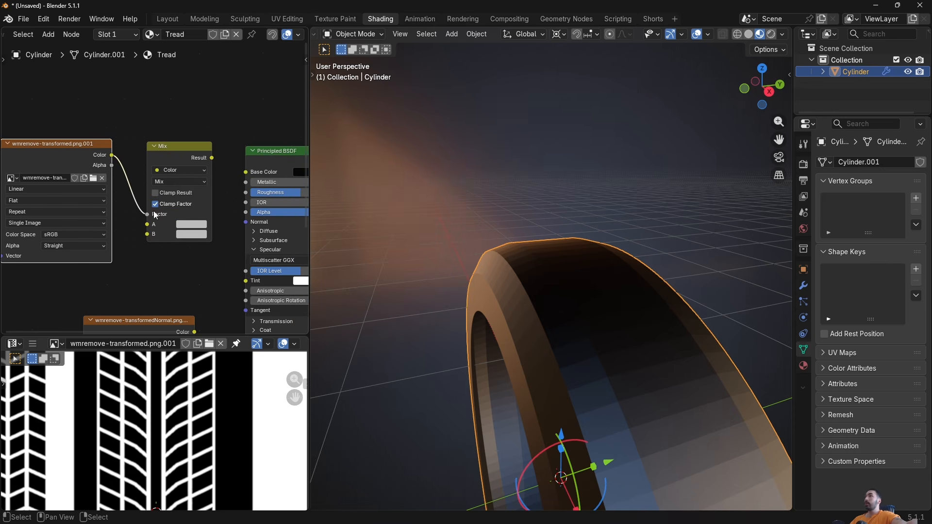
pyautogui.moveTo(211, 157); pyautogui.dragTo(248, 273)
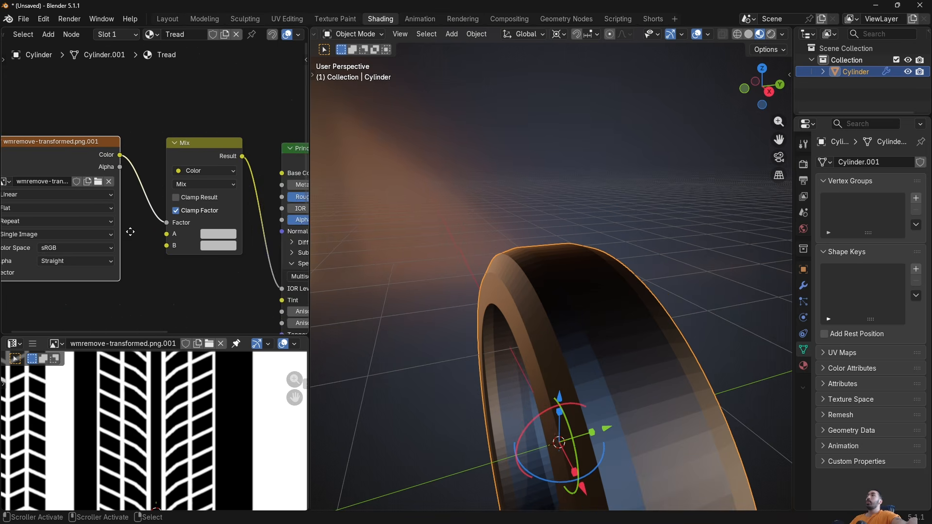
pyautogui.moveTo(129, 231); pyautogui.dragTo(176, 232, button='middle')
pyautogui.moveTo(127, 163)
pyautogui.mouseDown()
pyautogui.moveTo(134, 172)
pyautogui.moveTo(124, 186)
pyautogui.moveTo(125, 169)
pyautogui.mouseUp()
# Set the Mix node's A colour to a light grey with a value of about 0.714.
pyautogui.moveTo(266, 233); pyautogui.dragTo(192, 226, button='middle')
pyautogui.click(192, 228)
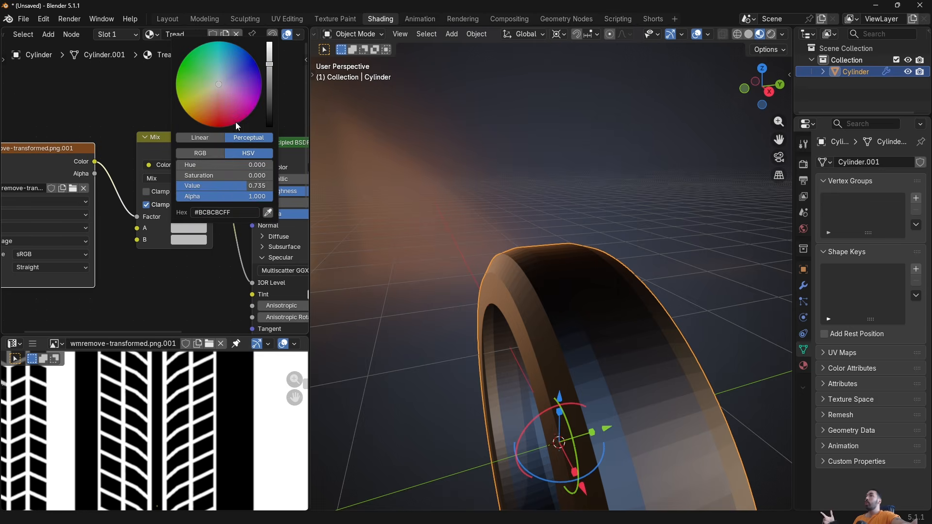
pyautogui.moveTo(268, 92); pyautogui.dragTo(270, 67)
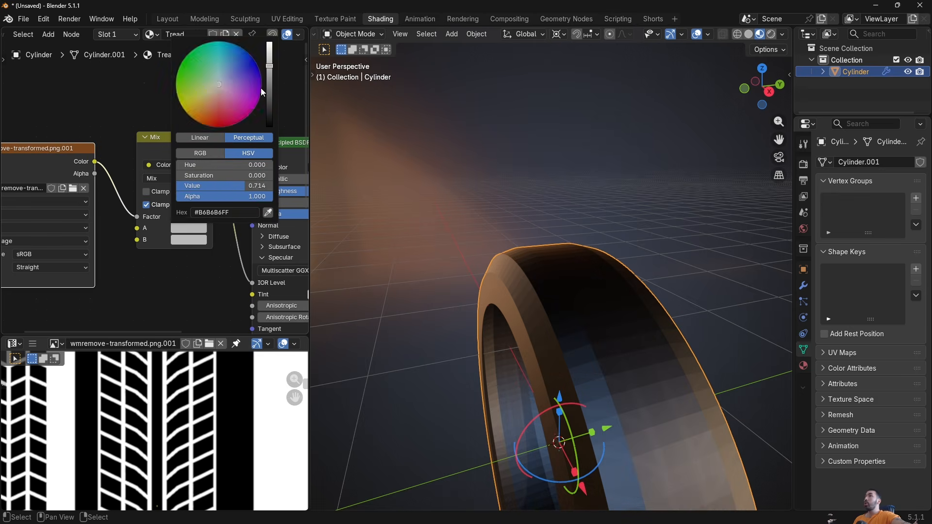
pyautogui.click(188, 261)
pyautogui.moveTo(188, 261); pyautogui.dragTo(218, 251, button='middle')
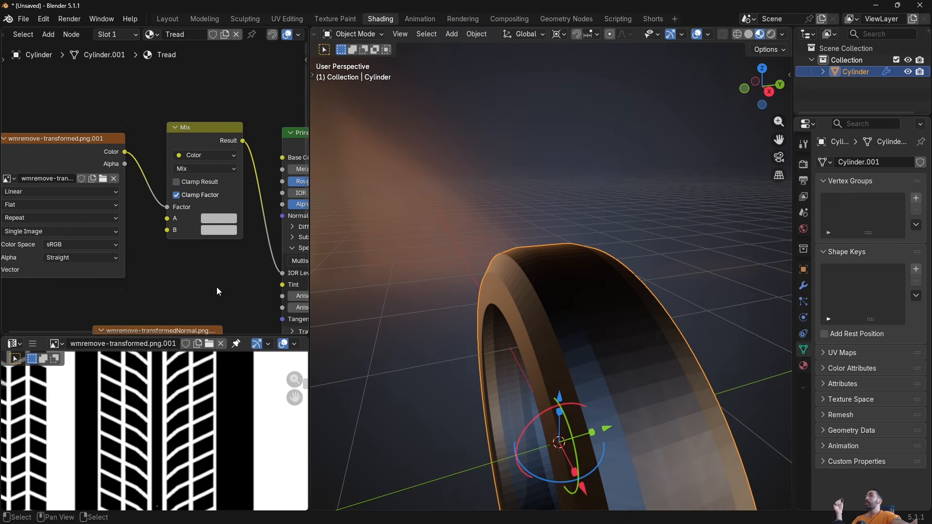
# Set the Mix node's B colour to black and darken its A colour to a mid grey.
pyautogui.click(219, 231)
pyautogui.moveTo(299, 83); pyautogui.dragTo(299, 127)
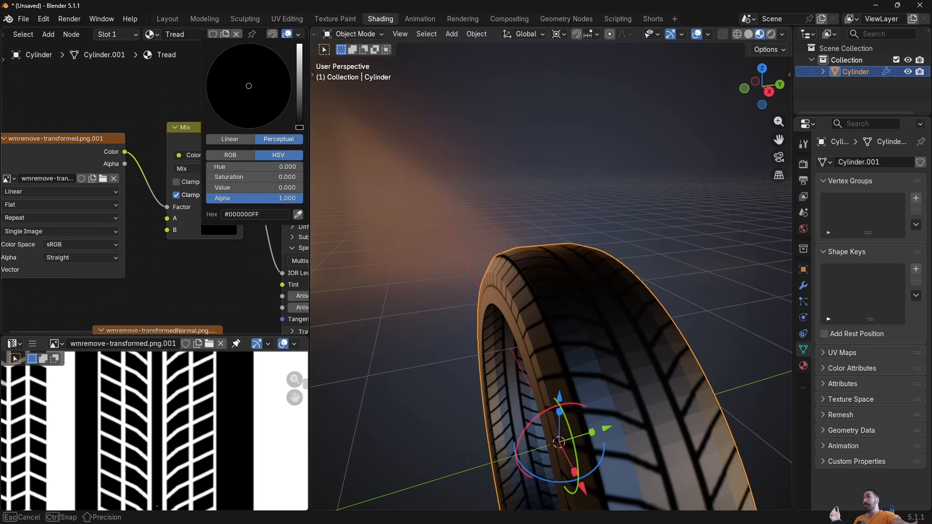
pyautogui.moveTo(187, 309); pyautogui.dragTo(116, 289, button='middle')
pyautogui.click(147, 210)
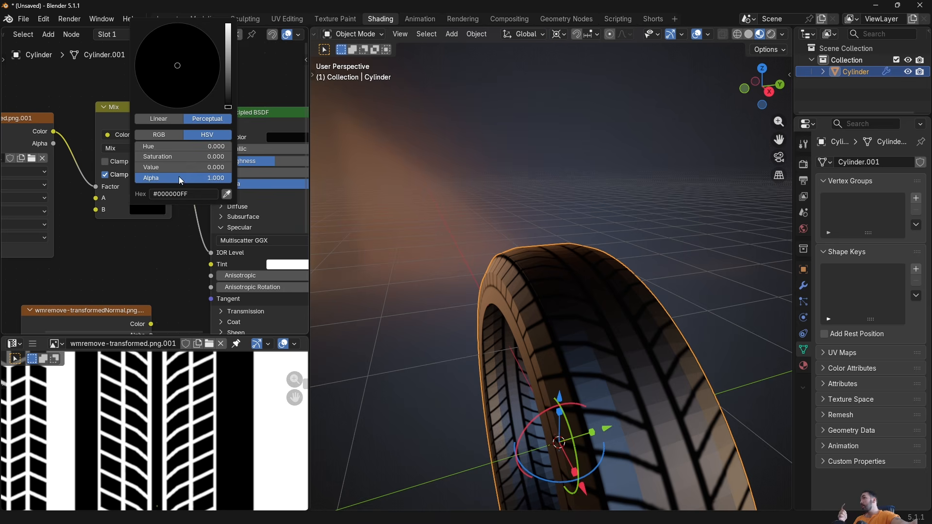
pyautogui.moveTo(212, 258); pyautogui.dragTo(150, 255, button='middle')
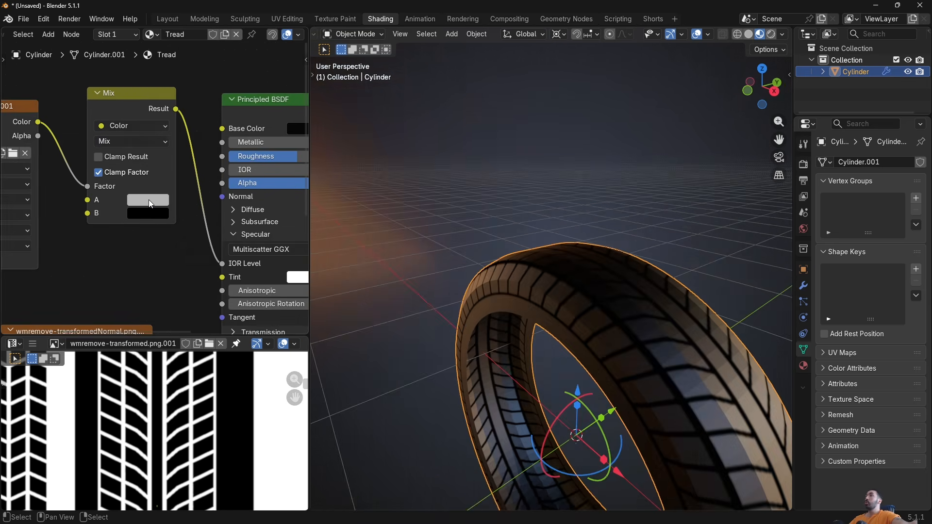
pyautogui.click(149, 200)
pyautogui.moveTo(244, 241); pyautogui.dragTo(248, 270)
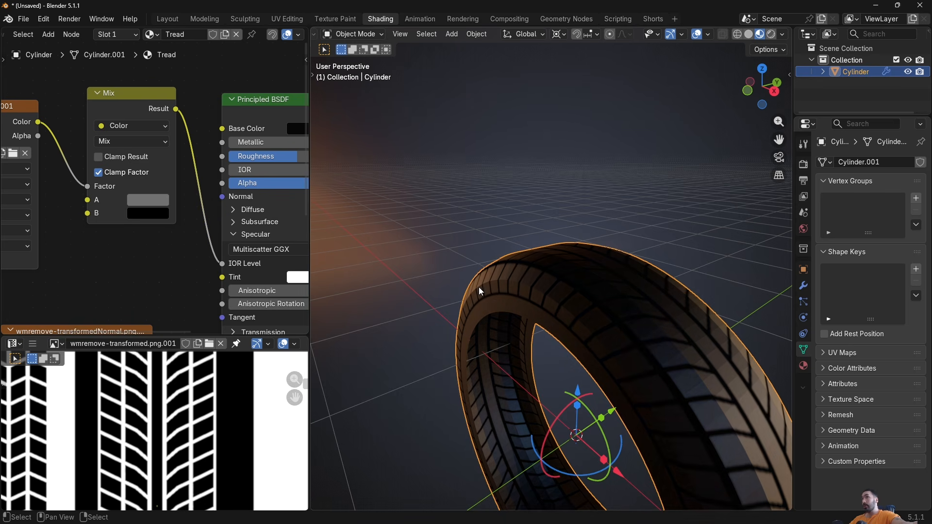
# Apply Shade Smooth to the tyre object.
pyautogui.moveTo(479, 286); pyautogui.dragTo(500, 253, button='middle')
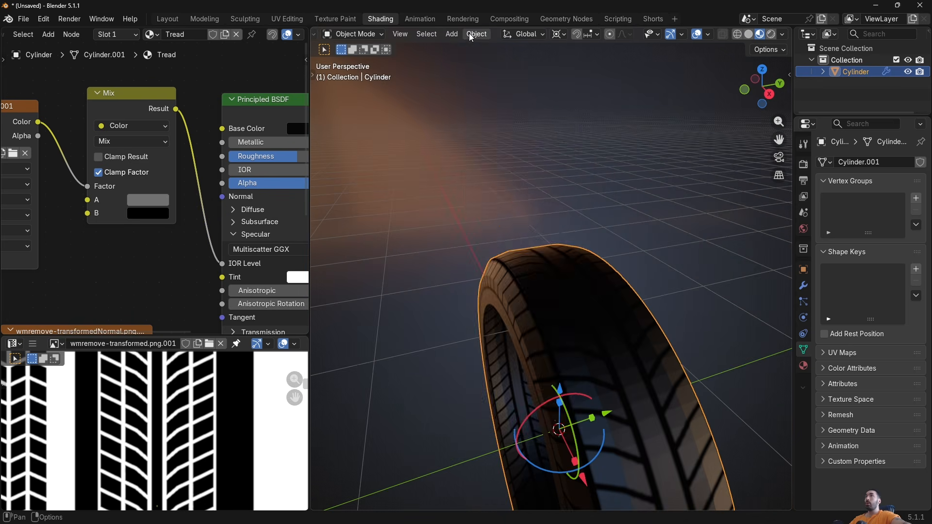
pyautogui.click(475, 33)
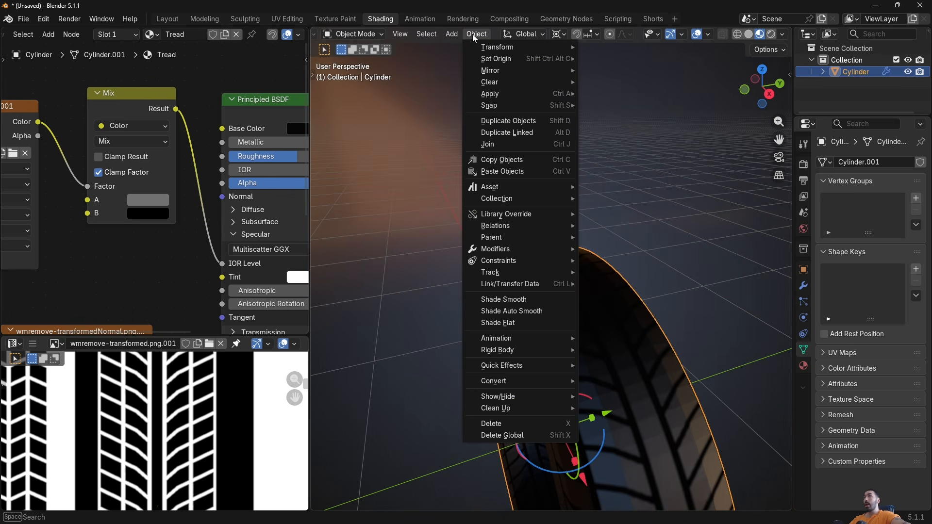
pyautogui.click(529, 301)
pyautogui.moveTo(529, 304); pyautogui.dragTo(558, 362, button='middle')
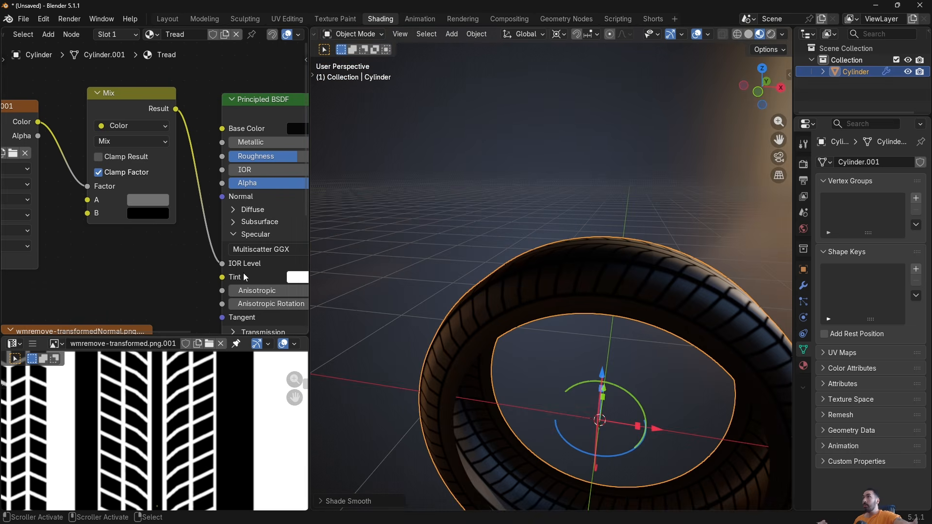
pyautogui.scroll(-3, 244, 277)
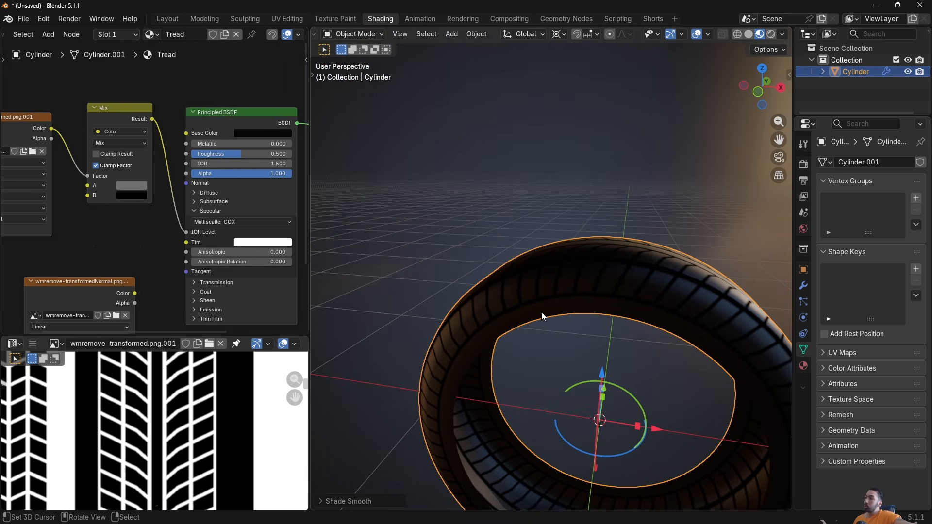
pyautogui.moveTo(539, 312); pyautogui.dragTo(524, 315, button='middle')
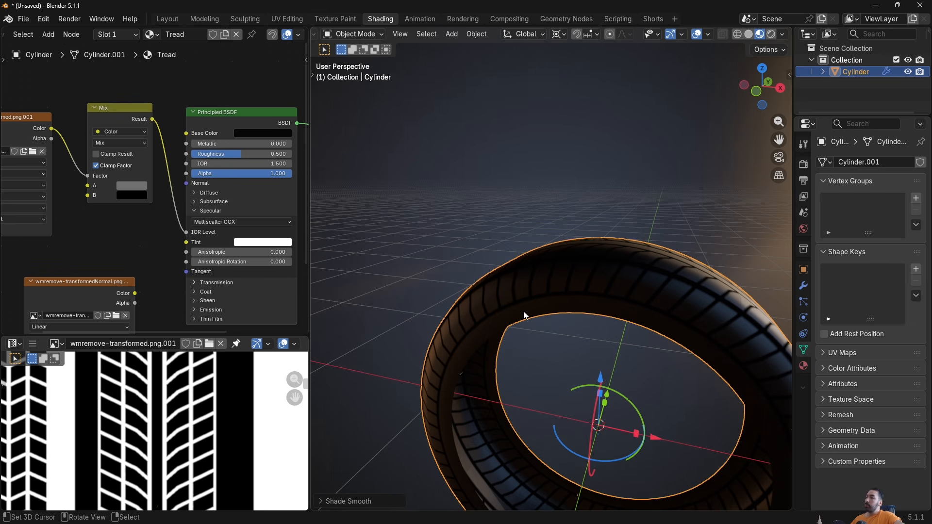
pyautogui.scroll(-2, 500, 319)
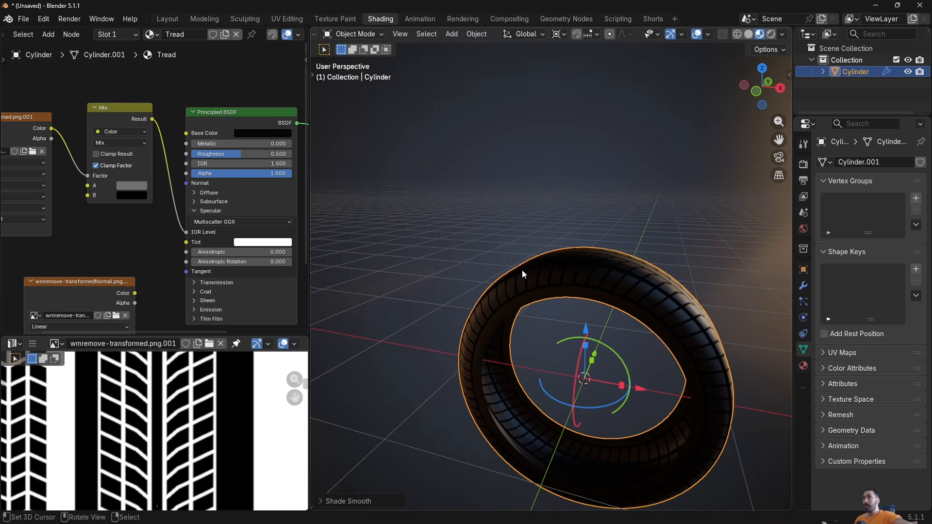
pyautogui.moveTo(522, 275); pyautogui.dragTo(621, 310, button='middle')
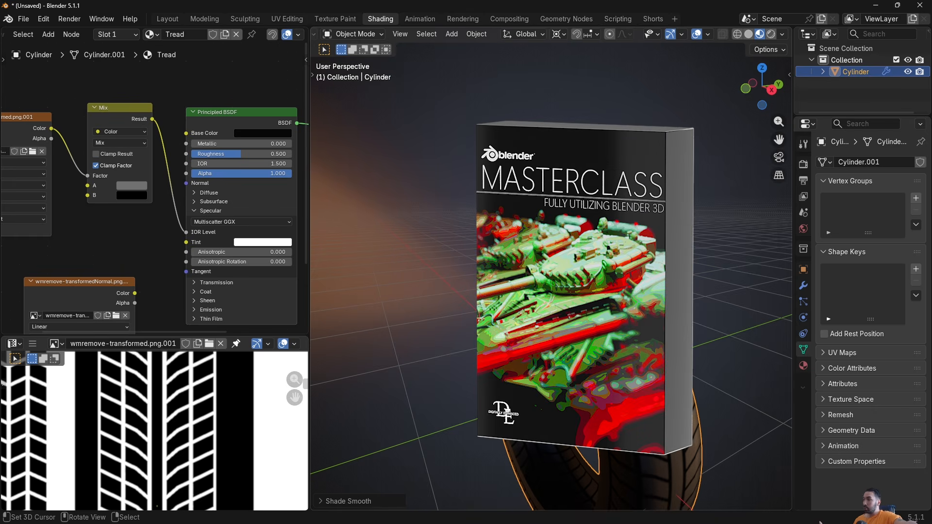
pyautogui.moveTo(621, 310); pyautogui.dragTo(615, 306, button='middle')
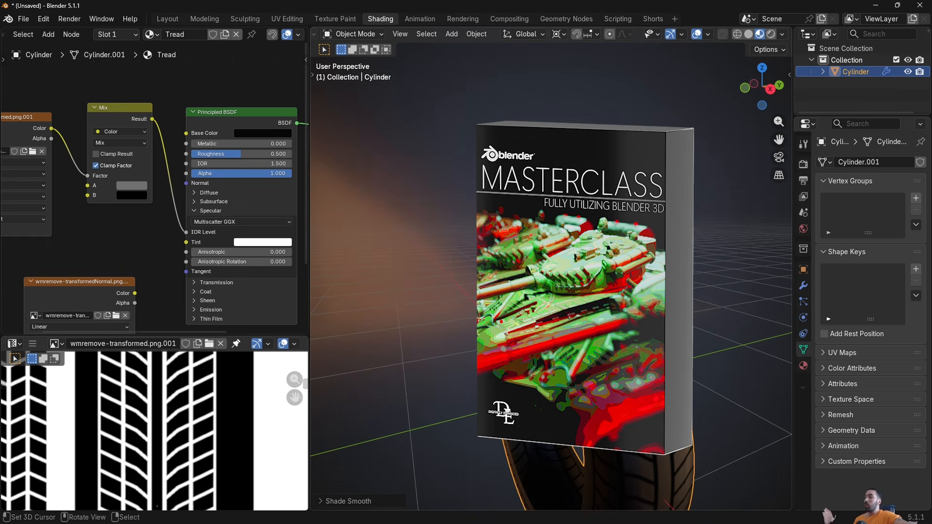
pyautogui.moveTo(534, 316); pyautogui.dragTo(470, 329, button='middle')
pyautogui.moveTo(559, 310); pyautogui.dragTo(576, 319, button='middle')
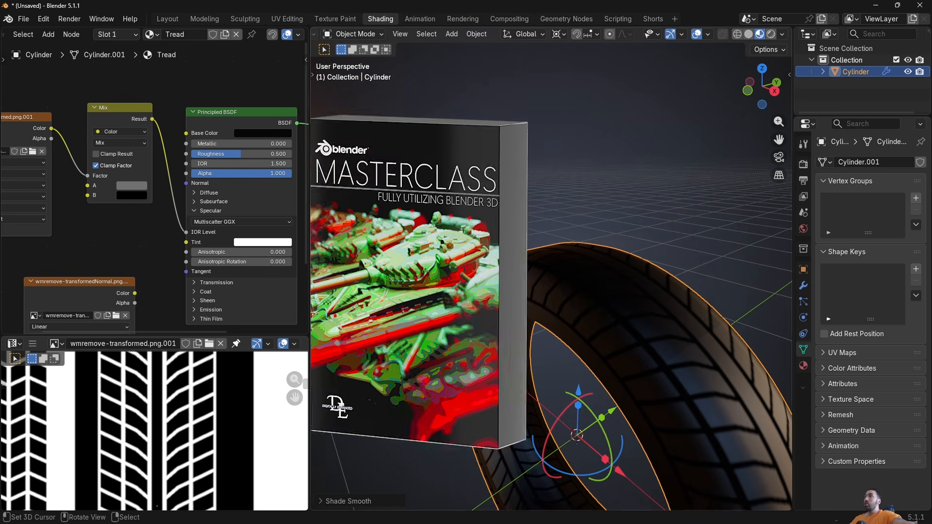
# Move the tread image and Mix nodes up and away from the Principled BSDF, and place the normal image node below them.
pyautogui.scroll(-3, 130, 233)
pyautogui.moveTo(130, 233); pyautogui.dragTo(190, 225, button='middle')
pyautogui.moveTo(90, 116); pyautogui.dragTo(212, 174)
pyautogui.press('g')
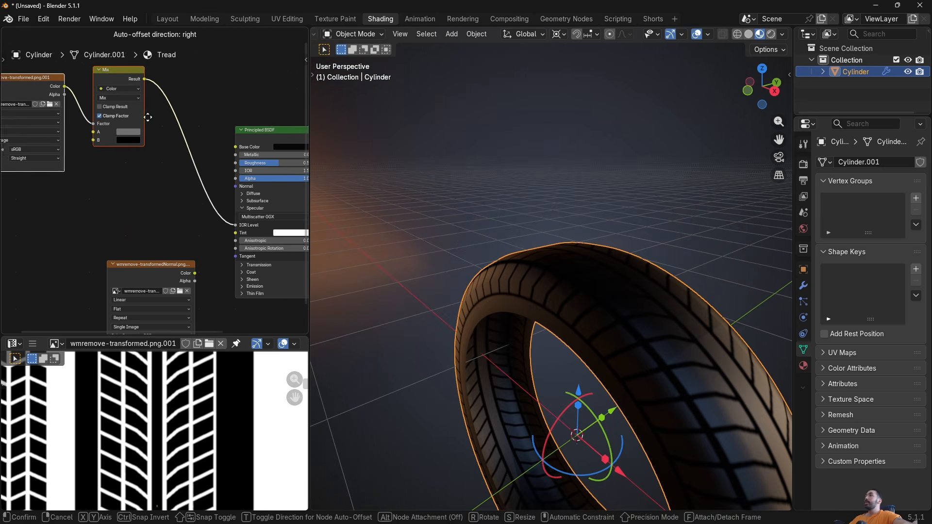
pyautogui.click(142, 114)
pyautogui.moveTo(175, 232); pyautogui.dragTo(156, 220, button='middle')
pyautogui.scroll(-1, 157, 220)
pyautogui.click(144, 267)
pyautogui.press('g')
pyautogui.click(117, 220)
pyautogui.scroll(2, 136, 237)
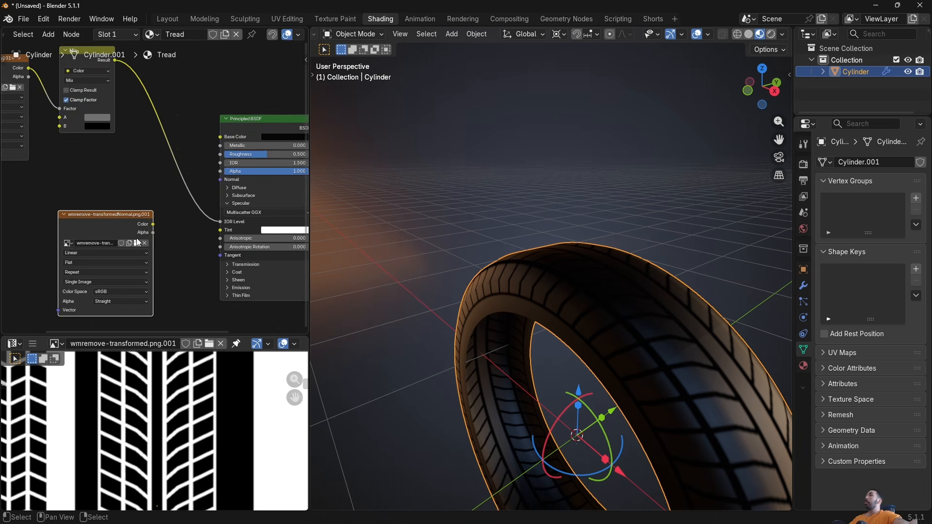
# Set the Color Space of the wmremove-transformedNormal image node to Non-Color.
pyautogui.scroll(3, 135, 240)
pyautogui.moveTo(119, 259); pyautogui.dragTo(145, 218, button='middle')
pyautogui.scroll(1, 133, 261)
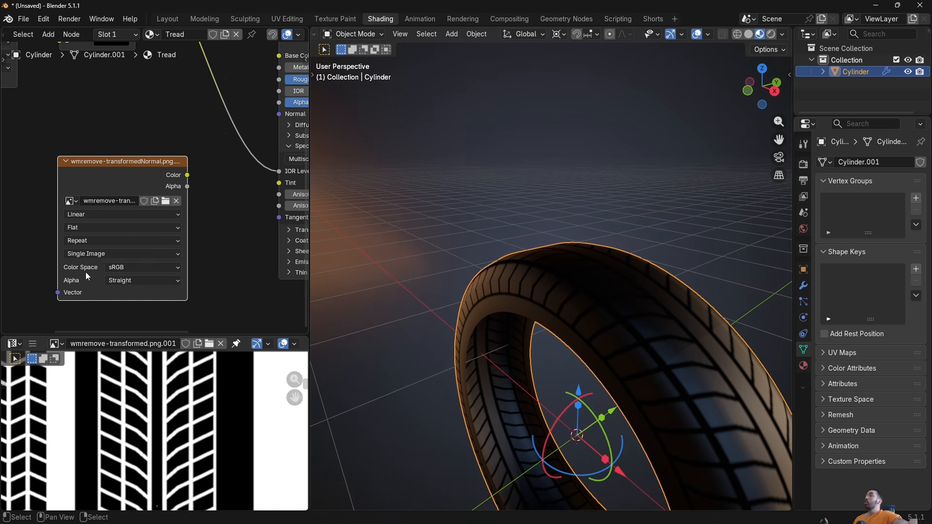
pyautogui.click(124, 267)
pyautogui.click(227, 335)
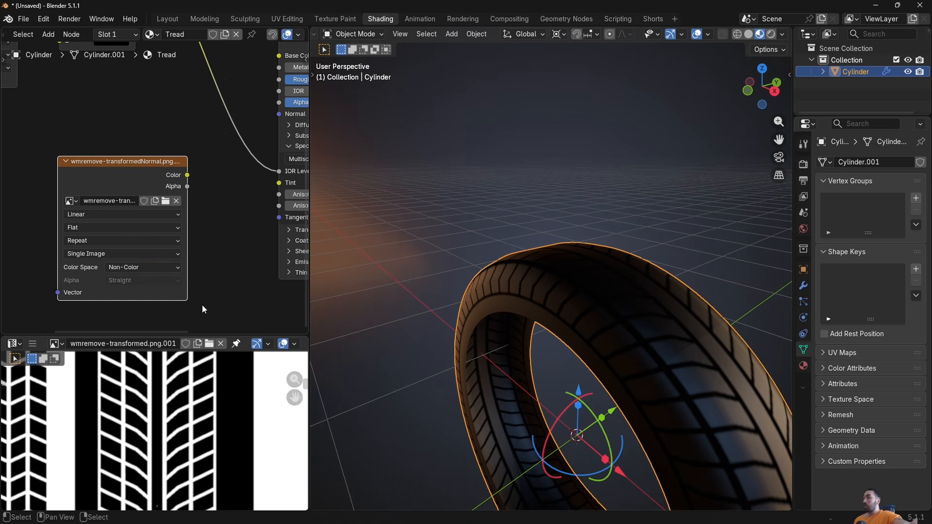
# Add a Normal Map node and wire it between the normal image's Color output and the Principled BSDF's Normal input.
pyautogui.scroll(-3, 169, 258)
pyautogui.moveTo(188, 270); pyautogui.dragTo(174, 261, button='middle')
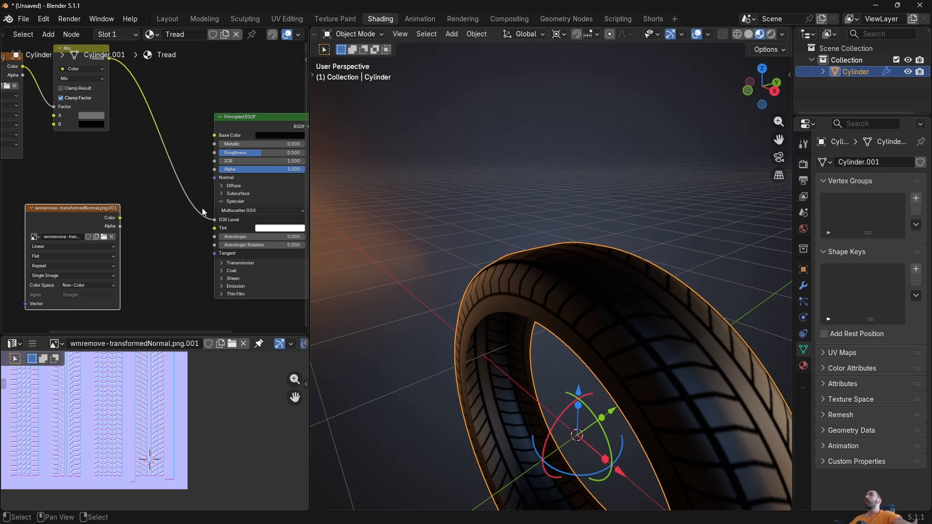
pyautogui.click(214, 176)
pyautogui.moveTo(88, 218); pyautogui.dragTo(56, 223)
pyautogui.moveTo(103, 221); pyautogui.dragTo(147, 222, button='middle')
pyautogui.hotkey('shift', 'a')
pyautogui.write('no')
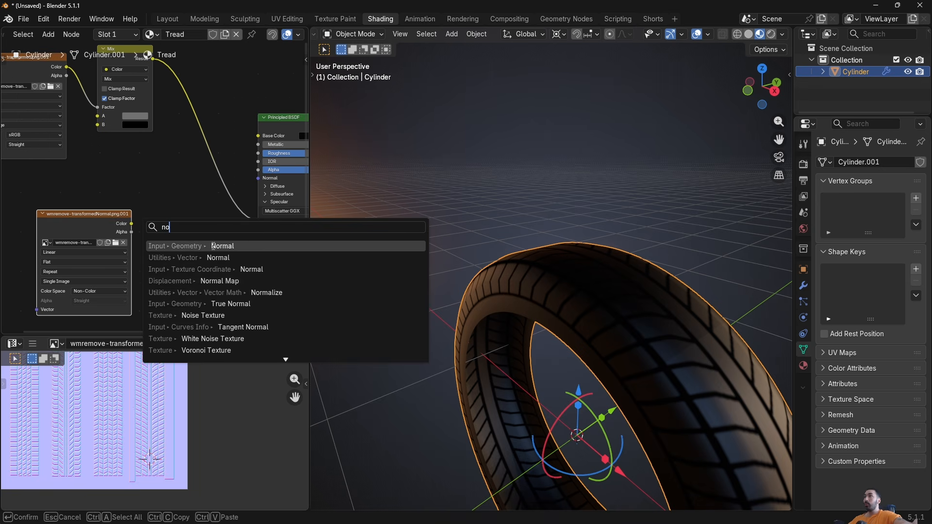
pyautogui.click(229, 280)
pyautogui.click(167, 218)
pyautogui.moveTo(131, 224); pyautogui.dragTo(144, 242)
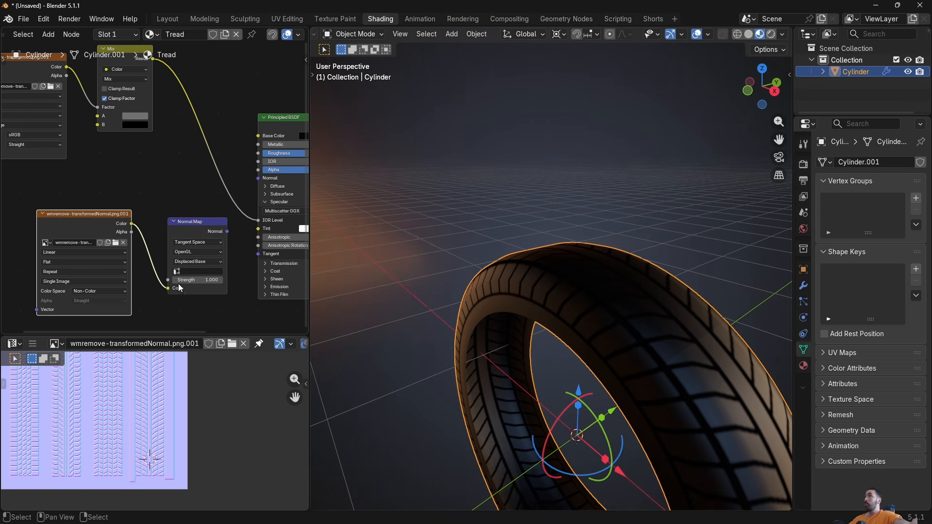
pyautogui.moveTo(228, 232); pyautogui.dragTo(258, 178)
# Set the Normal Map node's Strength to 0.3.
pyautogui.moveTo(315, 234); pyautogui.dragTo(490, 292, button='middle')
pyautogui.moveTo(176, 261); pyautogui.dragTo(162, 261)
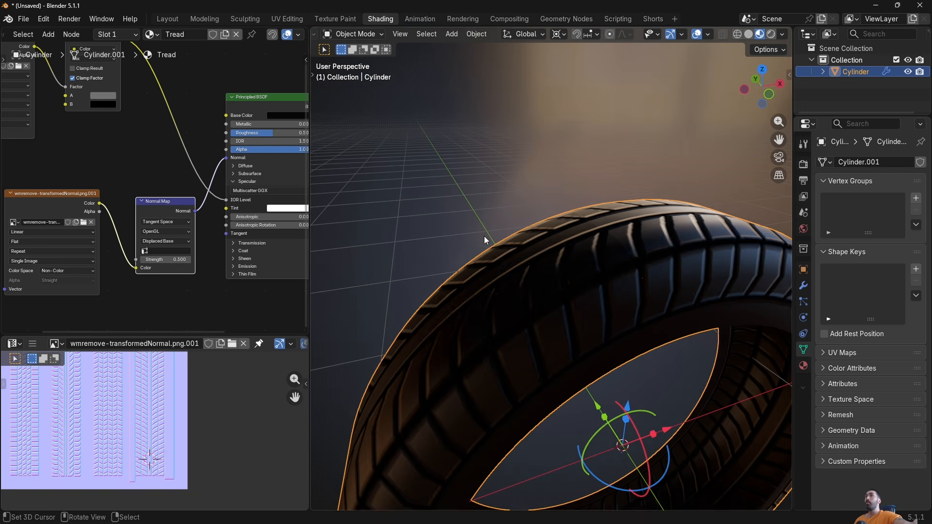
pyautogui.moveTo(486, 240); pyautogui.dragTo(609, 271, button='middle')
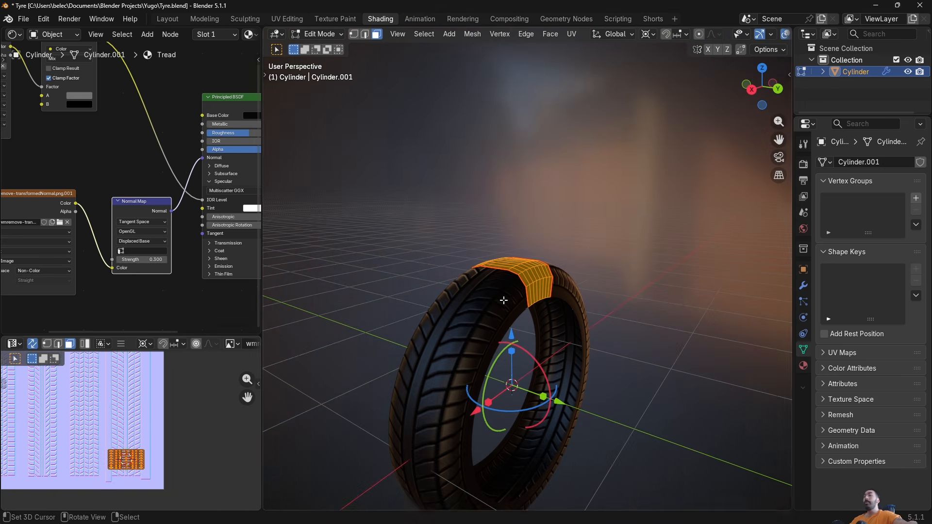
# Try the fourth tread pattern by moving the UV island -0.1675 along X, and view the tyre in Object Mode.
pyautogui.scroll(5, 109, 465)
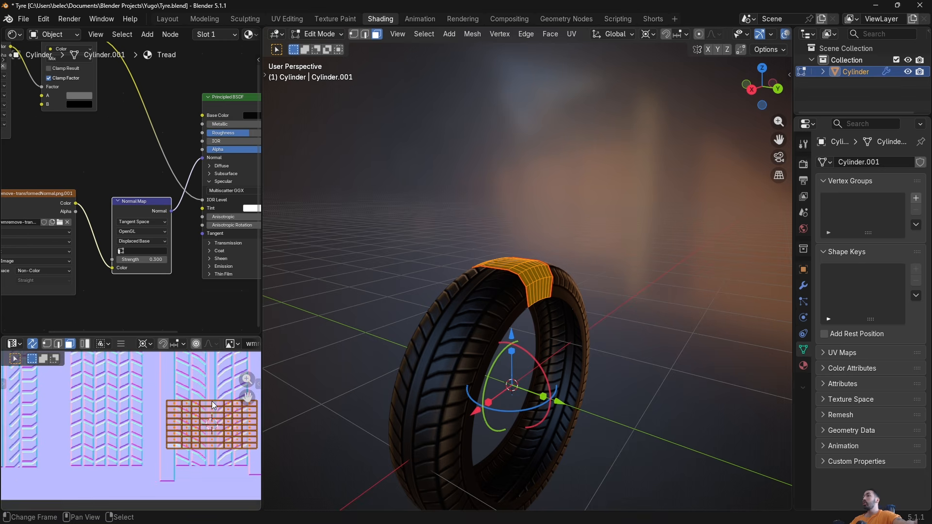
pyautogui.press('g')
pyautogui.press('x')
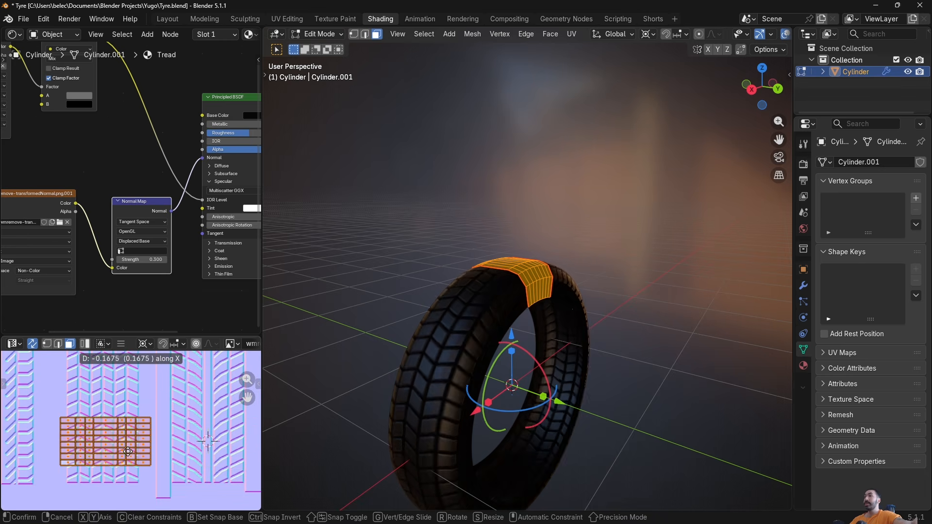
pyautogui.click(127, 452)
pyautogui.press('Tab')
pyautogui.moveTo(455, 343); pyautogui.dragTo(541, 345, button='middle')
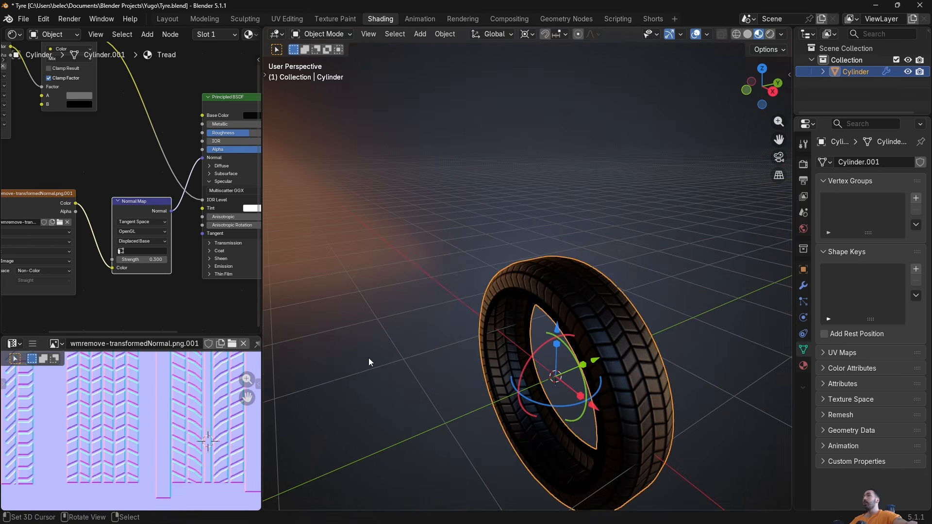
# Try the third tread pattern by moving the UV island along X onto it, and view the tyre in Object Mode.
pyautogui.press('Tab')
pyautogui.moveTo(135, 396); pyautogui.dragTo(212, 399, button='middle')
pyautogui.press('g')
pyautogui.press('x')
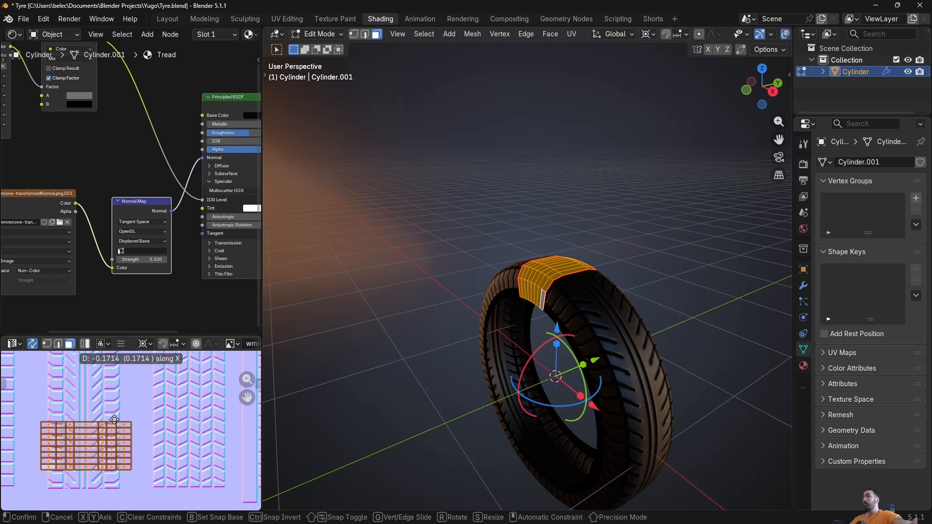
pyautogui.click(121, 425)
pyautogui.press('Tab')
pyautogui.moveTo(456, 343); pyautogui.dragTo(526, 343, button='middle')
# Nudge the UV island slightly along X to centre it on the third tread pattern.
pyautogui.press('Tab')
pyautogui.press('g')
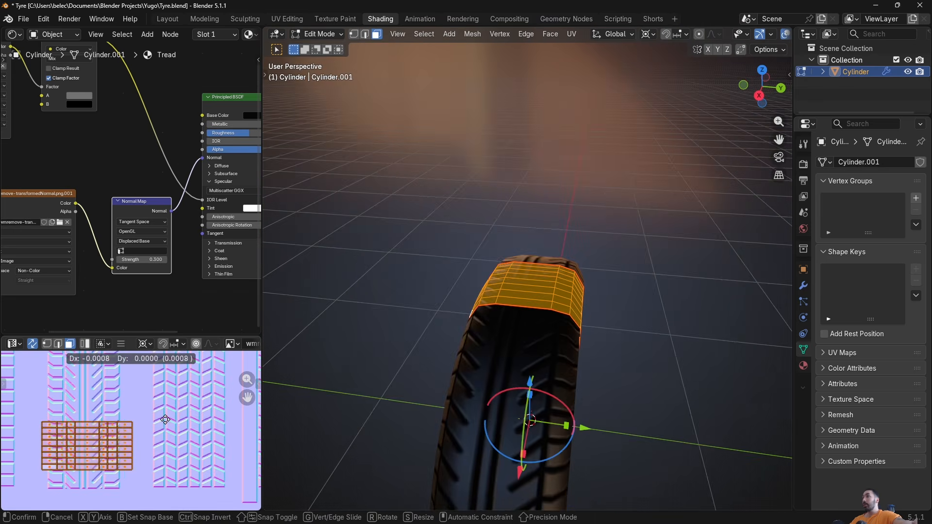
pyautogui.press('x')
pyautogui.click(162, 424)
pyautogui.scroll(-2, 205, 428)
pyautogui.press('Tab')
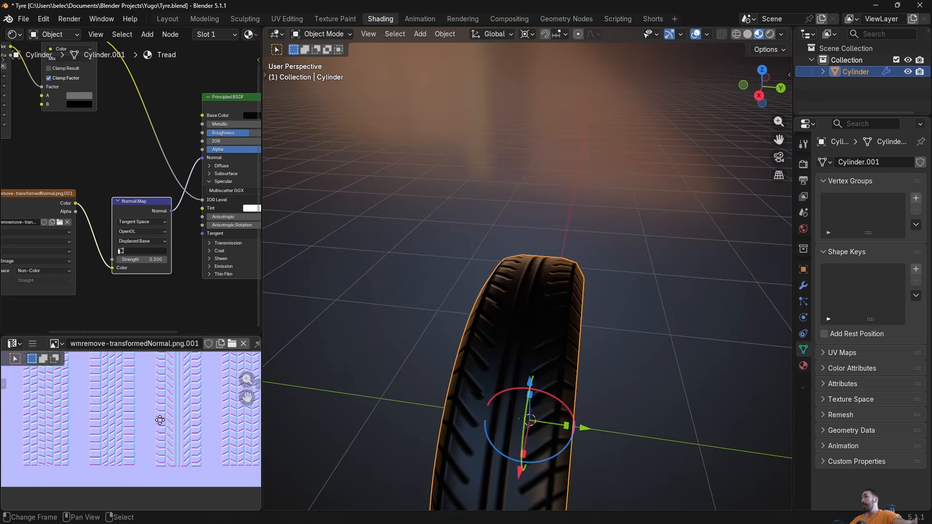
# Try the second tread pattern from the left by moving the UV island along X onto it, and return to Object Mode.
pyautogui.press('Tab')
pyautogui.press('g')
pyautogui.press('x')
pyautogui.click(163, 451)
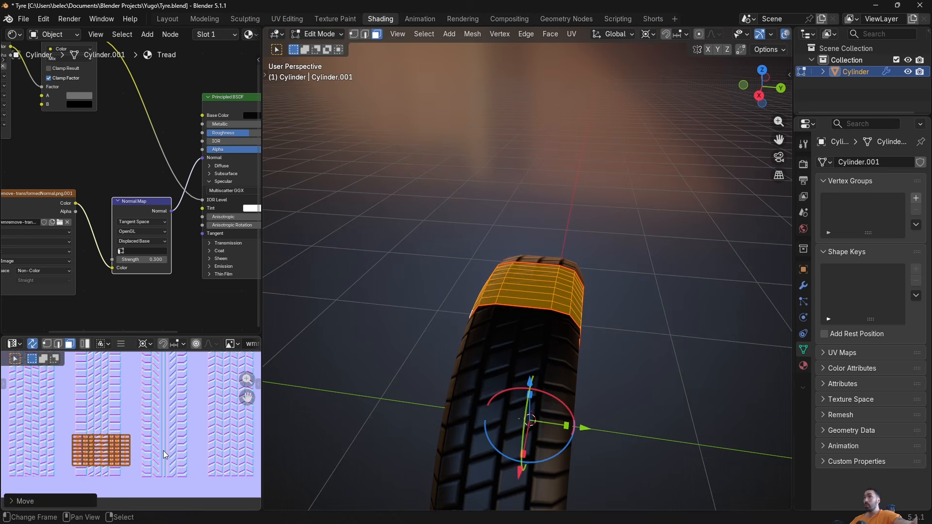
pyautogui.press('Tab')
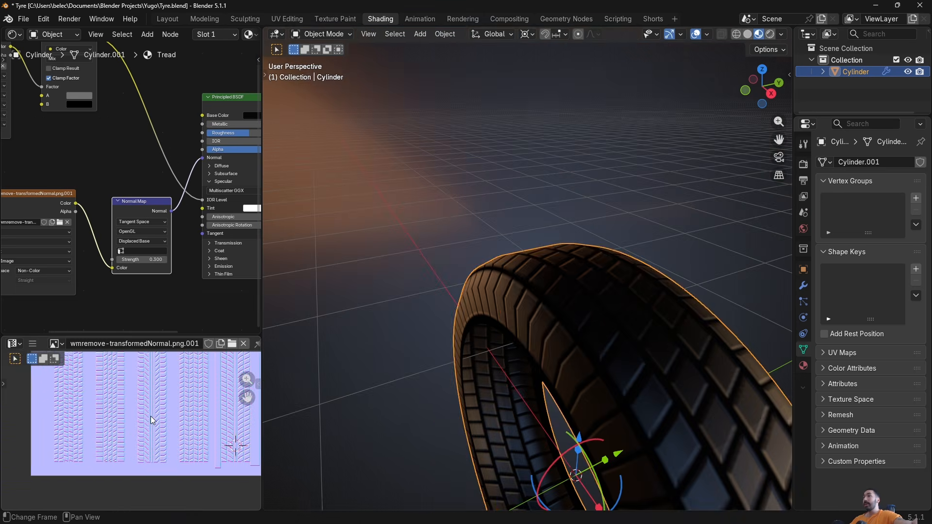
# Return the UV island to the rightmost tread pattern of the image.
pyautogui.moveTo(150, 415); pyautogui.dragTo(99, 422, button='middle')
pyautogui.press('Tab')
pyautogui.press('g')
pyautogui.press('x')
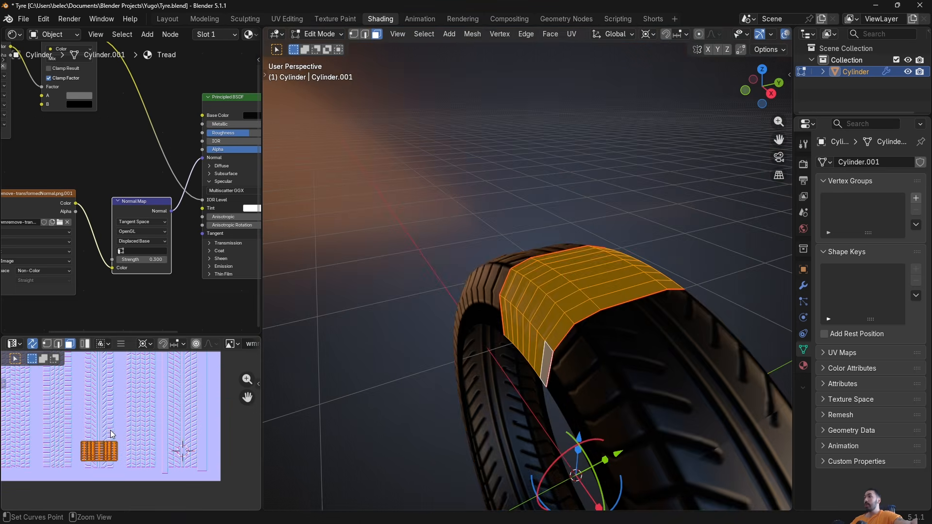
pyautogui.click(115, 433)
pyautogui.press('Tab')
pyautogui.press('Tab')
pyautogui.press('Tab')
pyautogui.press('Tab')
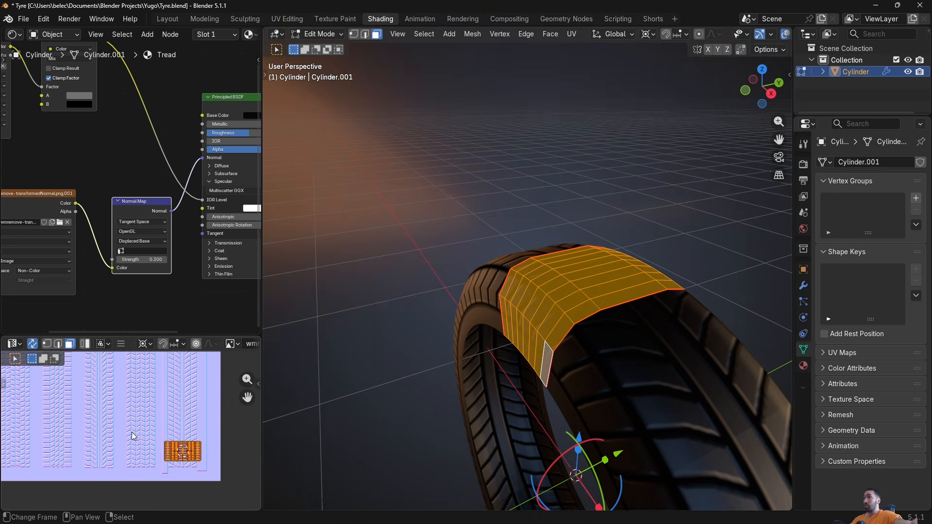
# Shift the UV island slightly to centre it on the rightmost tread pattern, check the tyre in Object Mode and return to Edit Mode.
pyautogui.moveTo(136, 432); pyautogui.dragTo(178, 435, button='middle')
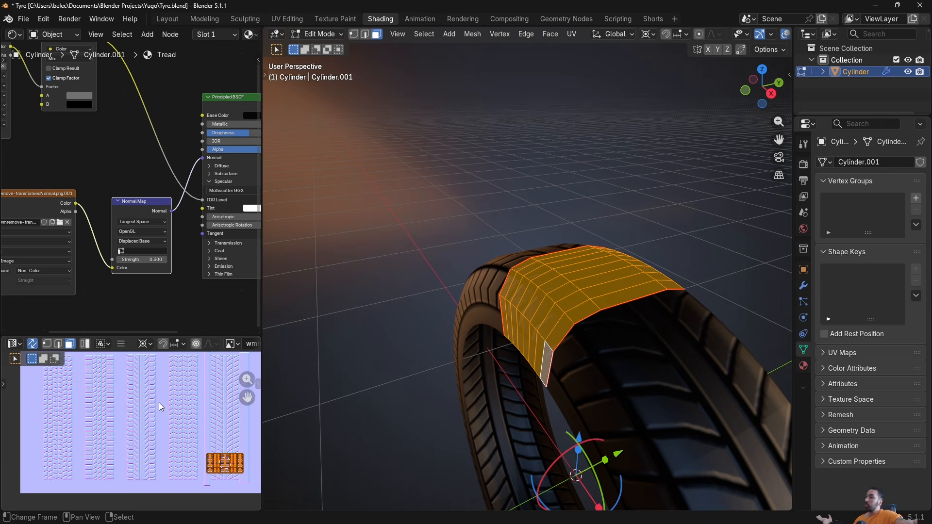
pyautogui.press('g')
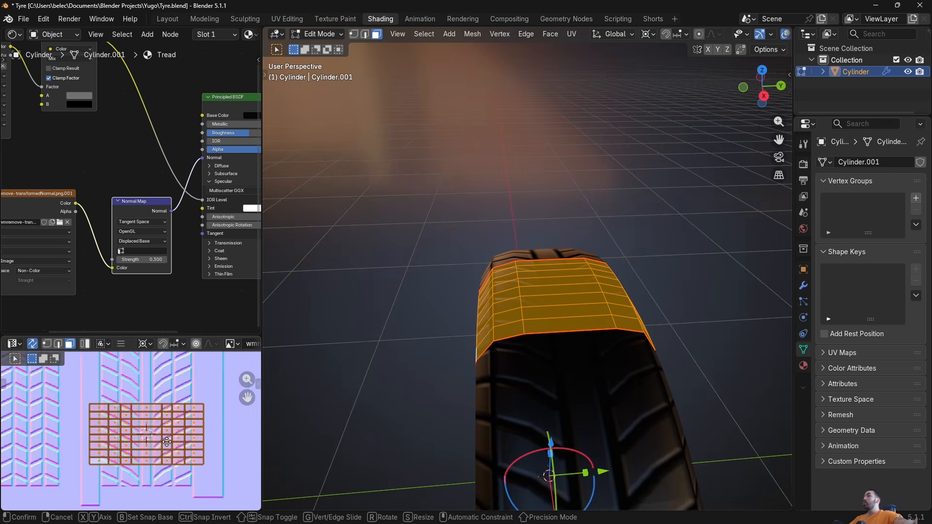
pyautogui.click(159, 444)
pyautogui.press('Tab')
pyautogui.moveTo(517, 339); pyautogui.dragTo(578, 318, button='middle')
pyautogui.press('Tab')
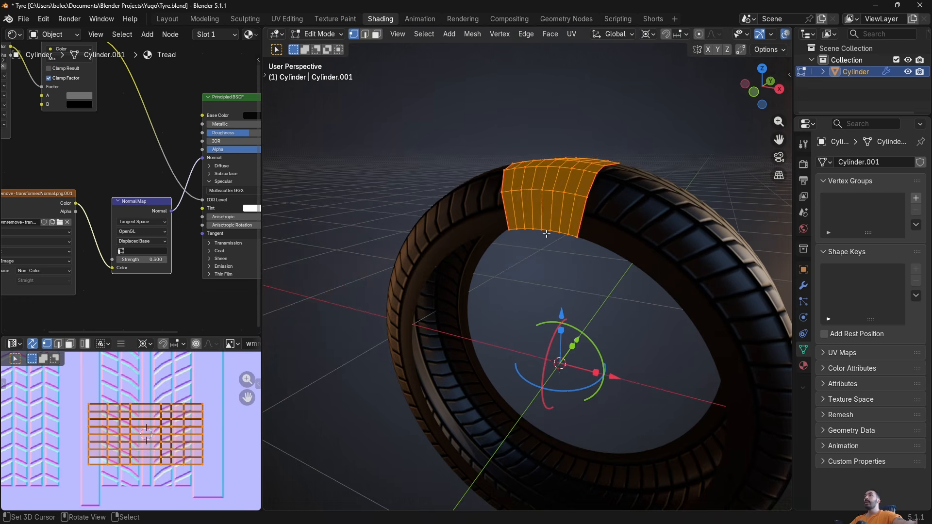
# Select the edge loop at the tyre segment's inner side and separate it into its own object.
pyautogui.keyDown('alt'); pyautogui.rightClick(545, 236); pyautogui.keyUp('alt')
pyautogui.moveTo(556, 289)
pyautogui.mouseDown(button='middle')
pyautogui.moveTo(576, 296)
pyautogui.moveTo(538, 290)
pyautogui.mouseUp(button='middle')
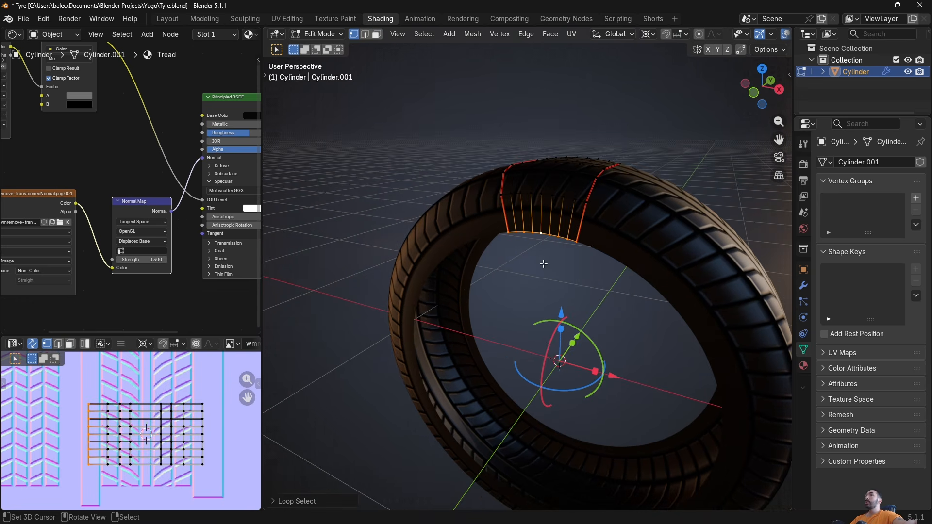
pyautogui.moveTo(546, 239); pyautogui.dragTo(508, 225, button='middle')
pyautogui.scroll(1, 511, 227)
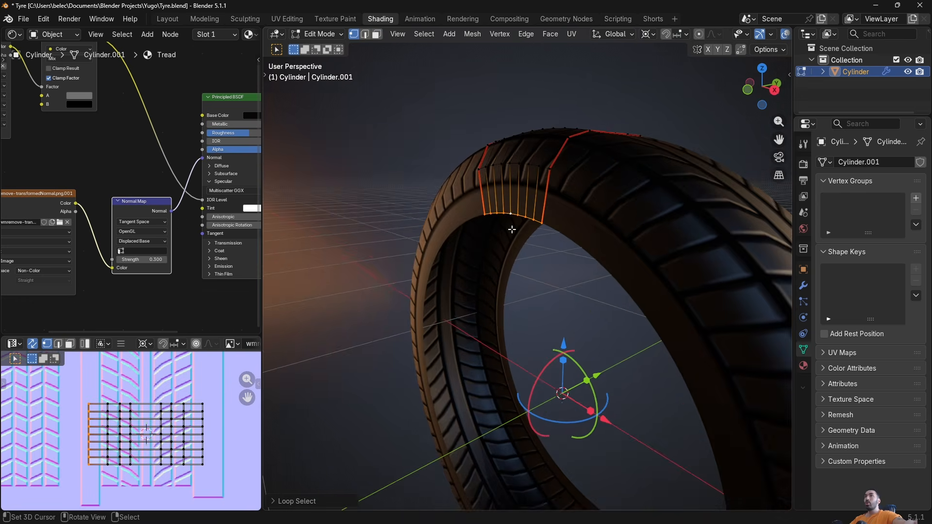
pyautogui.press('z')
pyautogui.press('z')
pyautogui.hotkey('shift', 'z')
pyautogui.press('p')
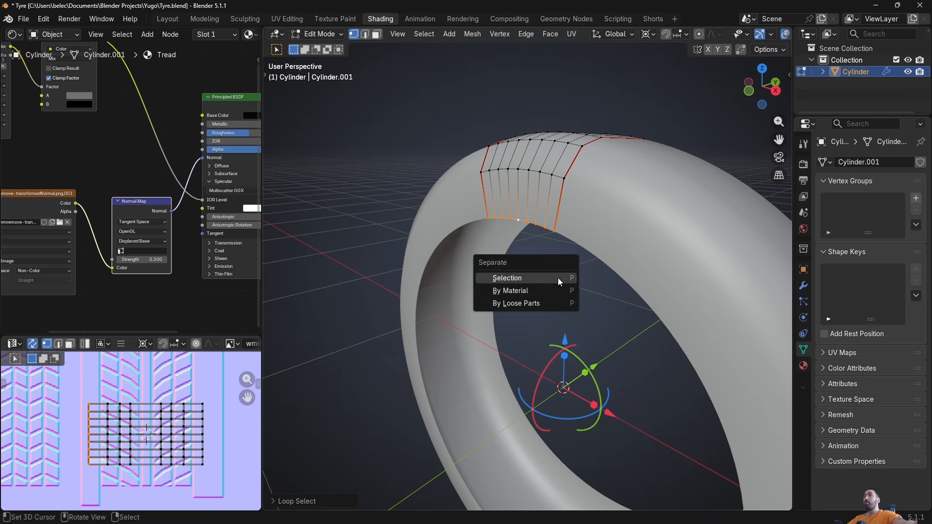
pyautogui.click(558, 276)
# Select the separated edge loop object and enter Edit Mode on it, with solid shading in the viewport.
pyautogui.press('Tab')
pyautogui.click(530, 228)
pyautogui.hotkey('shift', 'z')
pyautogui.press('Tab')
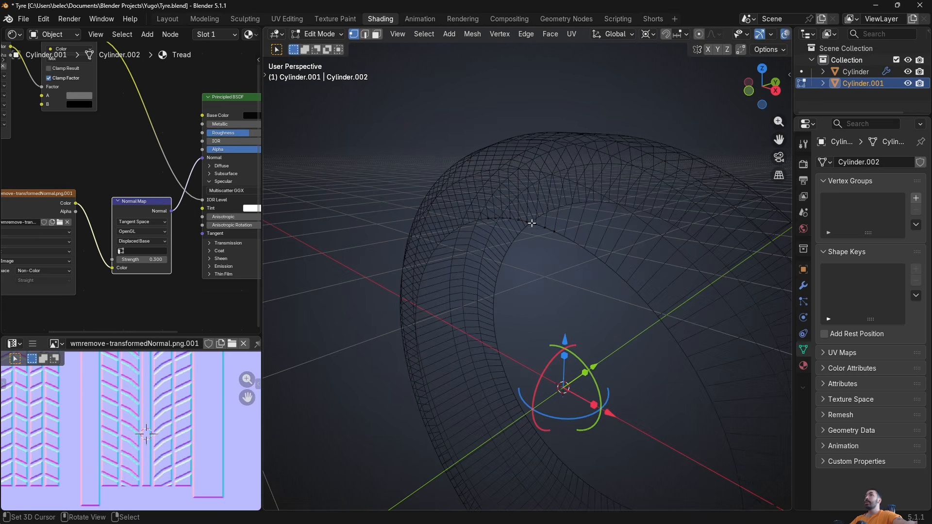
pyautogui.moveTo(535, 233); pyautogui.dragTo(547, 254, button='middle')
pyautogui.press('Tab')
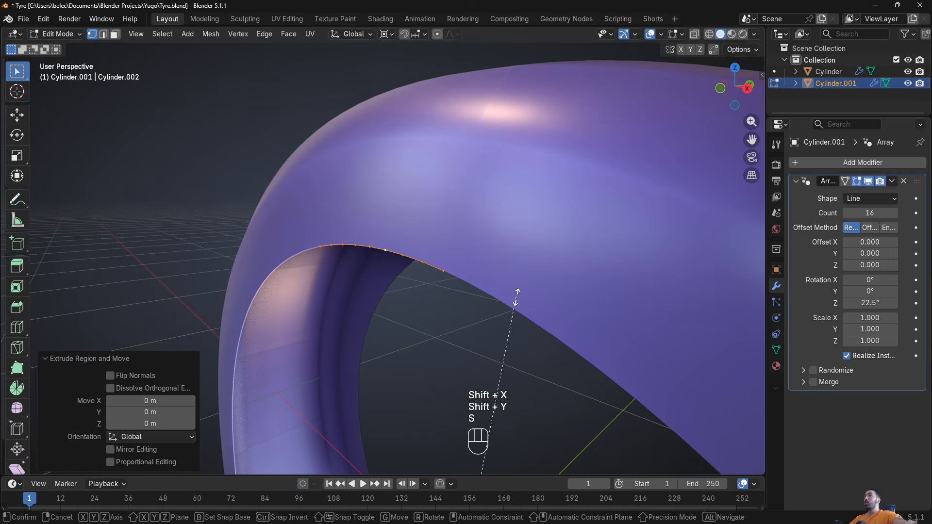
# Extrude the rim's edge loop inward without scaling Y, offset it about 0.042 m along Y, and scale it to 0.984.
pyautogui.hotkey('shift', 'y')
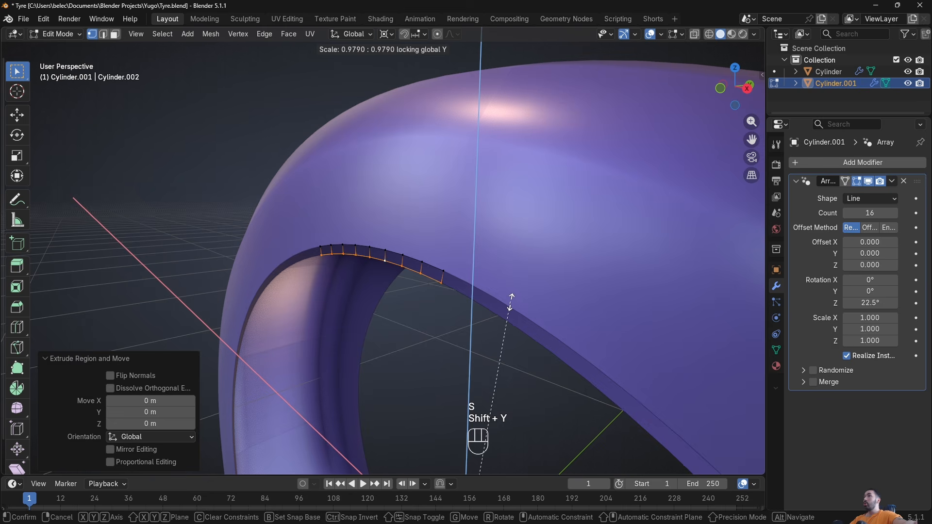
pyautogui.click(511, 302)
pyautogui.press('g')
pyautogui.press('y')
pyautogui.click(490, 294)
pyautogui.press('s')
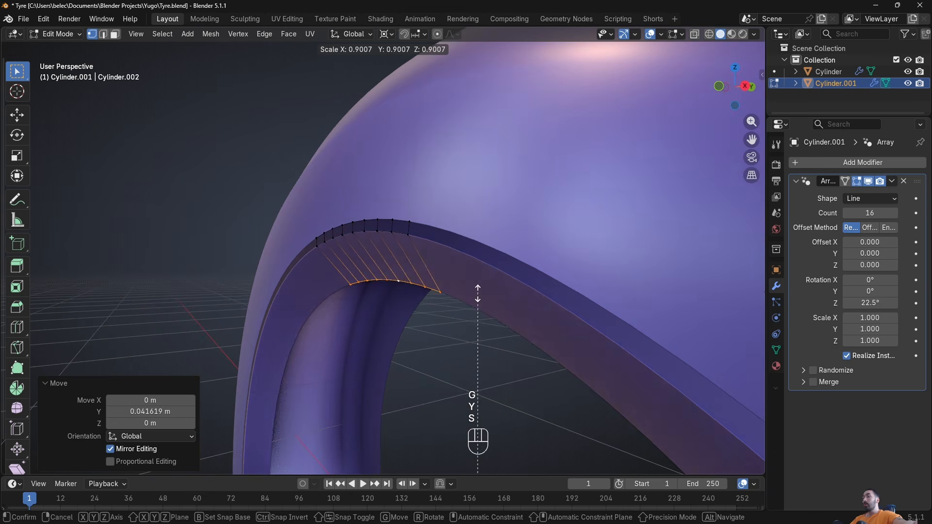
pyautogui.click(464, 262)
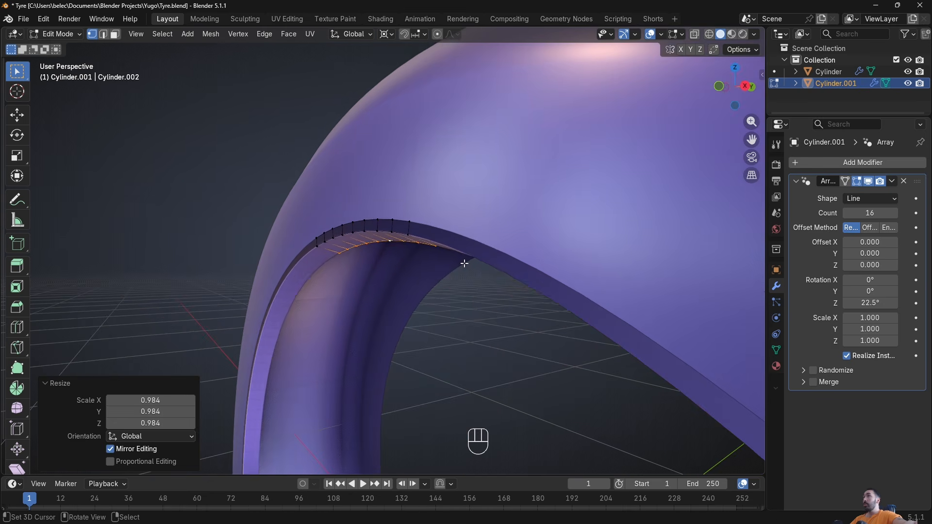
# Add a loop cut across the new inner strip of the rim and edge-slide the neighbouring loop.
pyautogui.moveTo(463, 262); pyautogui.dragTo(372, 231, button='middle')
pyautogui.click(363, 214)
pyautogui.rightClick(369, 214)
pyautogui.keyDown('alt'); pyautogui.click(374, 225); pyautogui.keyUp('alt')
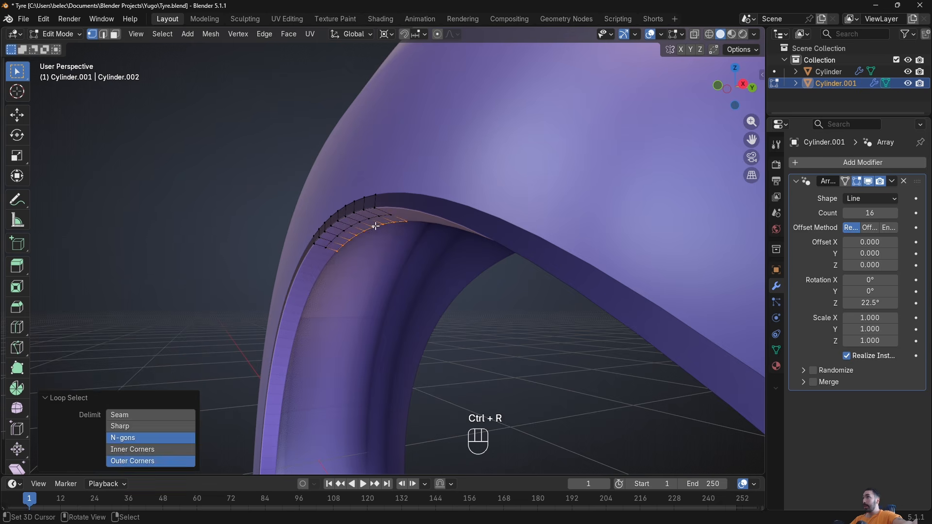
pyautogui.press('g')
pyautogui.press('g')
pyautogui.click(461, 231)
# Extend the rim profile inward by scaling its inner loop without Y and moving it about -0.014 m along Y.
pyautogui.press('s')
pyautogui.hotkey('shift', 'y')
pyautogui.click(484, 282)
pyautogui.press('g')
pyautogui.press('y')
pyautogui.click(481, 300)
pyautogui.press('s')
pyautogui.hotkey('shift', 'y')
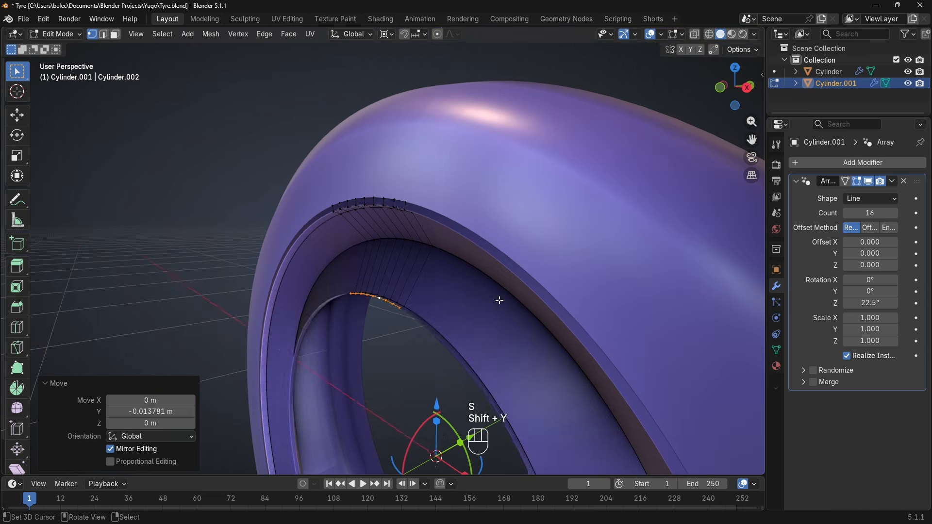
pyautogui.click(499, 297)
# Bevel the rim's selected edge loop and edge-slide an adjacent loop into place.
pyautogui.hotkey('ctrl', 'b')
pyautogui.click(458, 307)
pyautogui.keyDown('alt'); pyautogui.click(442, 294); pyautogui.keyUp('alt')
pyautogui.press('g')
pyautogui.press('g')
# Add six loop cuts across the rim's disc section and form a round ventilation hole with an extruded lip.
pyautogui.hotkey('ctrl', 'r')
pyautogui.scroll(5, 408, 253)
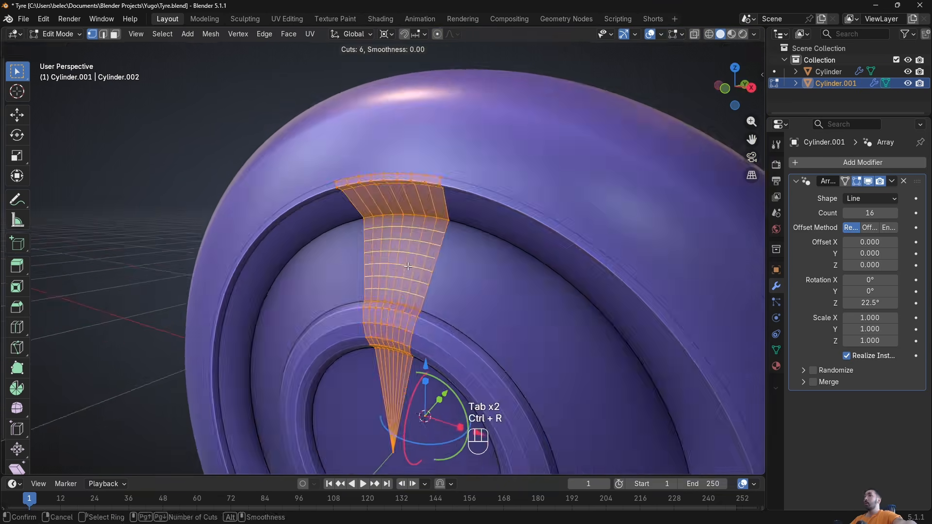
pyautogui.press('s')
pyautogui.press('e')
pyautogui.press('s')
pyautogui.click(452, 381)
pyautogui.press('x')
pyautogui.press('g')
pyautogui.press('g')
pyautogui.click(379, 283)
pyautogui.press('Tab')
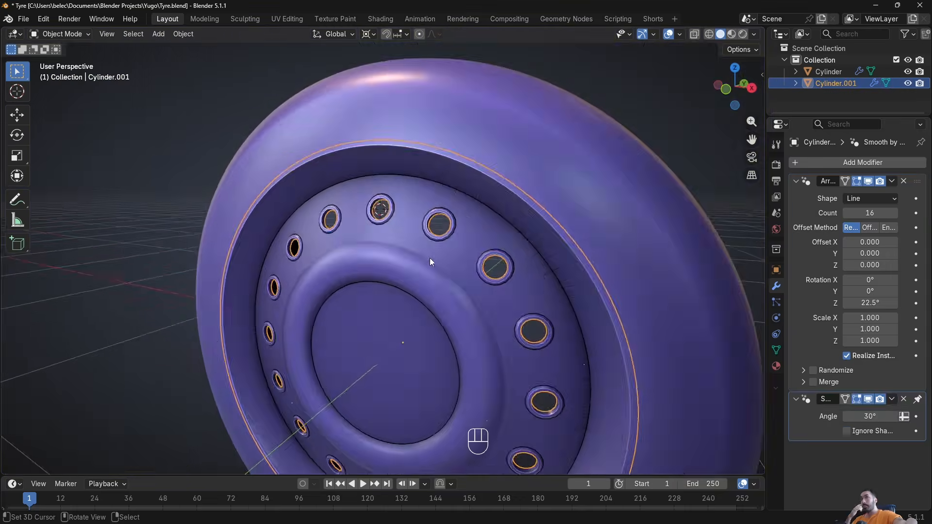
# Add dense loop cuts to the rim's hub disc and cut out a circular hole in front view using best-fit Circle.
pyautogui.press('Tab')
pyautogui.press('s')
pyautogui.hotkey('ctrl', 'r')
pyautogui.scroll(9, 405, 233)
pyautogui.click(404, 233)
pyautogui.press('KP_1')
pyautogui.press('i')
pyautogui.press('x')
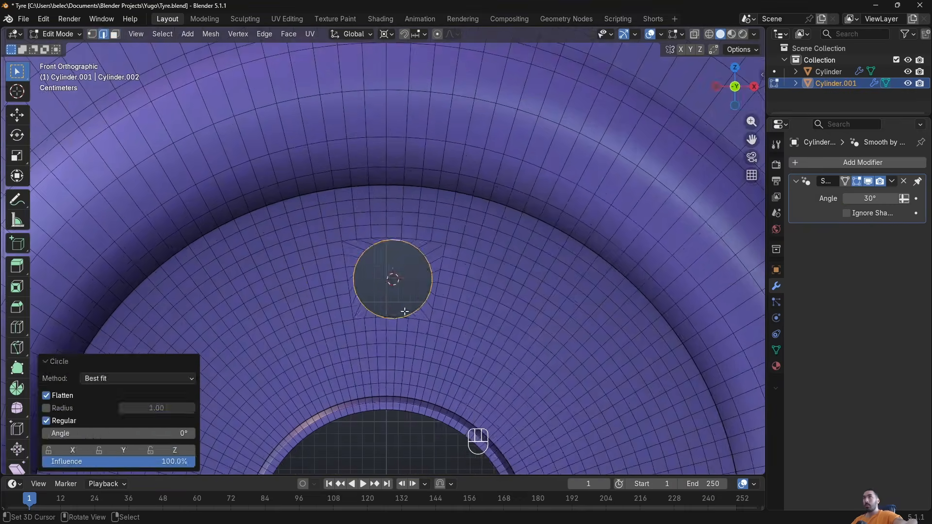
# Extrude the edge of the circular hub hole and scale it to form a narrow rim around the opening.
pyautogui.press('e')
pyautogui.press('s')
pyautogui.press('KP_1')
# Select the shortest vertex path beside the seam on the hub disc and edge-slide it to shape the pocket outline.
pyautogui.keyDown('ctrl'); pyautogui.keyDown('shift'); pyautogui.rightClick(408, 287); pyautogui.keyUp('shift'); pyautogui.keyUp('ctrl')
pyautogui.press('1')
pyautogui.scroll(3, 398, 246)
pyautogui.keyDown('ctrl'); pyautogui.rightClick(413, 332); pyautogui.keyUp('ctrl')
pyautogui.press('g')
pyautogui.press('g')
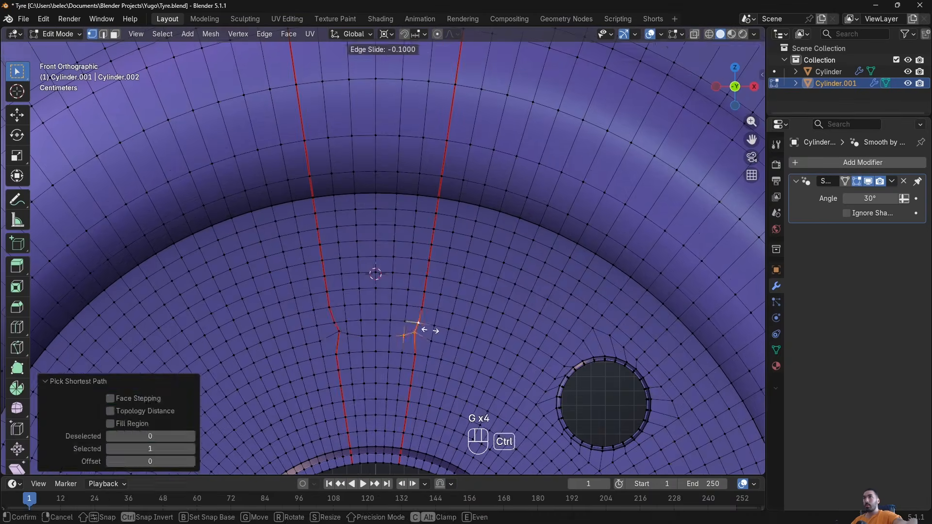
# Delete the unwanted pocket geometry, activate the Shear tool and scale the pocket's remaining lower edge slightly smaller.
pyautogui.press('x')
pyautogui.hotkey('shift', 's')
pyautogui.keyDown('alt'); pyautogui.rightClick(414, 286); pyautogui.keyUp('alt')
pyautogui.click(288, 34)
pyautogui.click(341, 173)
pyautogui.keyDown('ctrl'); pyautogui.keyDown('shift'); pyautogui.rightClick(394, 350); pyautogui.keyUp('shift'); pyautogui.keyUp('ctrl')
pyautogui.scroll(-3, 21, 467)
pyautogui.click(18, 440)
pyautogui.press('s')
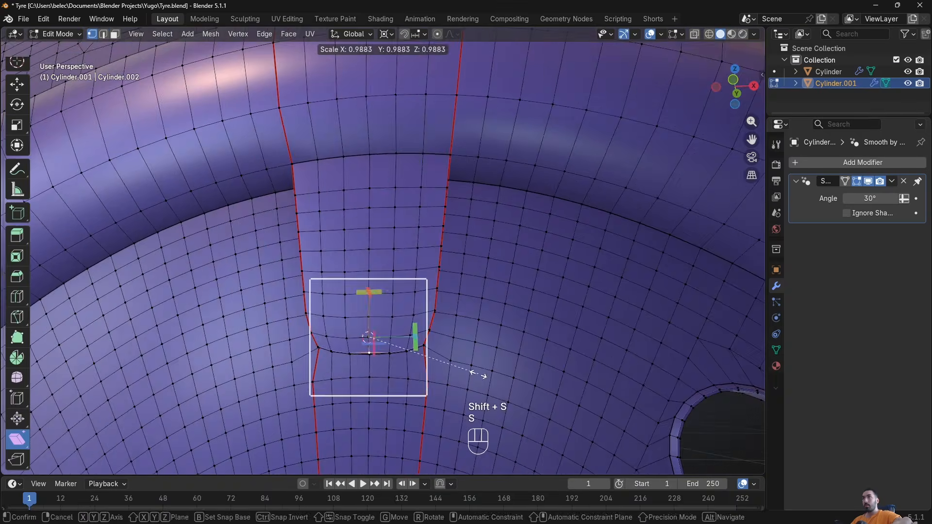
# Edge-slide the pocket's vertices and shape the faces inside it into a flattened, regular best-fit circle.
pyautogui.press('g')
pyautogui.press('g')
pyautogui.press('1')
pyautogui.press('g')
pyautogui.press('g')
pyautogui.press('l')
pyautogui.press('2')
pyautogui.hotkey('shift', 's')
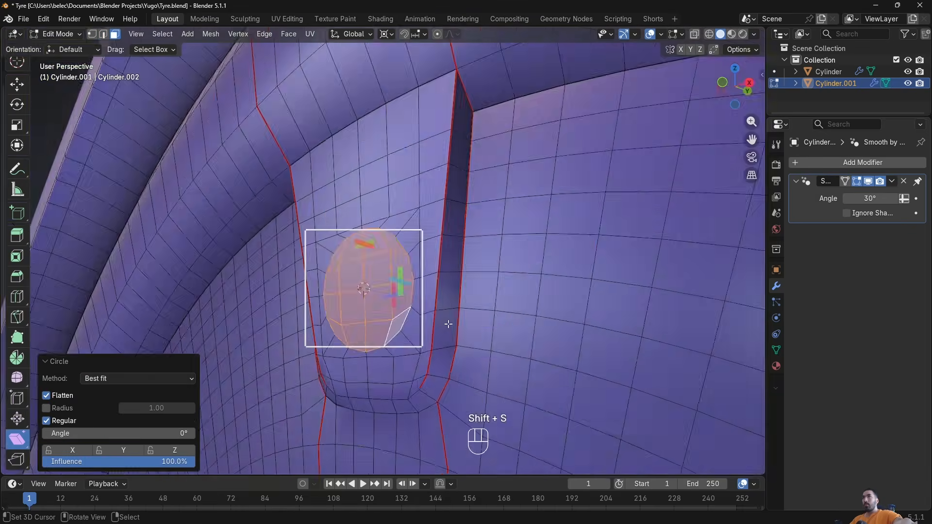
# Delete the circular faces to open the bolt hole, finish its edges and return to Object Mode.
pyautogui.press('x')
pyautogui.hotkey('ctrl', 'e')
pyautogui.press('Tab')
pyautogui.press('Tab')
pyautogui.press('2')
pyautogui.press('KP_1')
pyautogui.press('Tab')
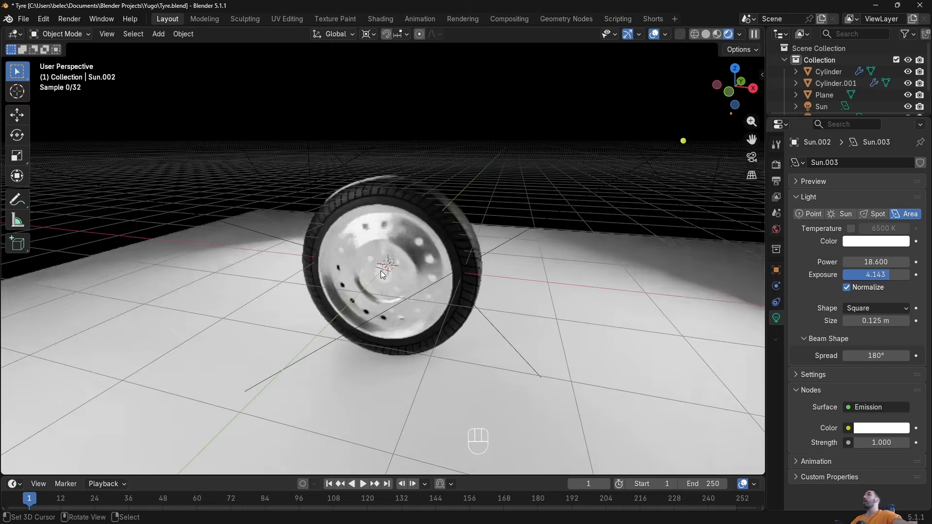
# Examine the rendered wheel from several angles and inspect the rim's mesh in Edit Mode.
pyautogui.scroll(-1, 381, 270)
pyautogui.moveTo(383, 271)
pyautogui.mouseDown(button='middle')
pyautogui.moveTo(472, 274)
pyautogui.moveTo(436, 269)
pyautogui.moveTo(395, 284)
pyautogui.mouseUp(button='middle')
pyautogui.scroll(2, 403, 269)
pyautogui.rightClick(402, 269)
pyautogui.press('Tab')
pyautogui.press('a')
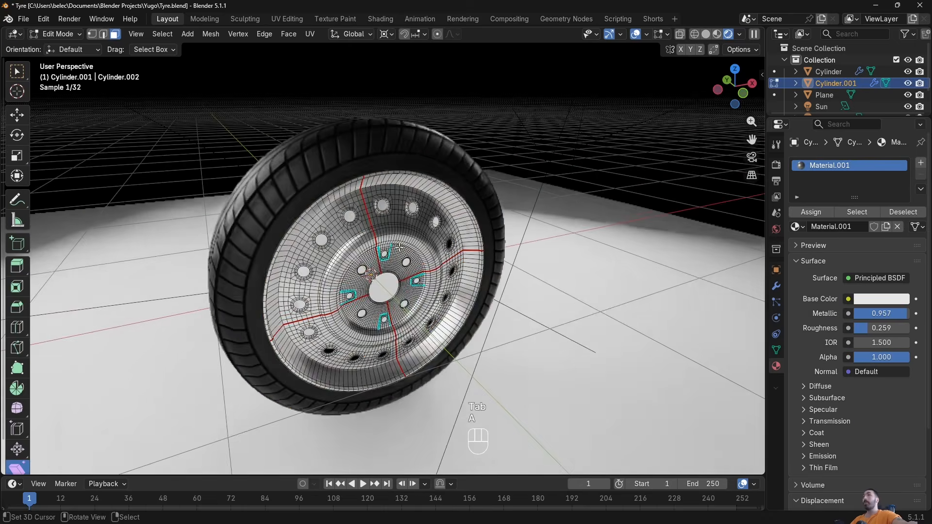
pyautogui.press('a')
pyautogui.press('2')
pyautogui.moveTo(395, 234); pyautogui.dragTo(371, 245, button='middle')
pyautogui.press('Tab')
pyautogui.press('Tab')
pyautogui.press('Tab')
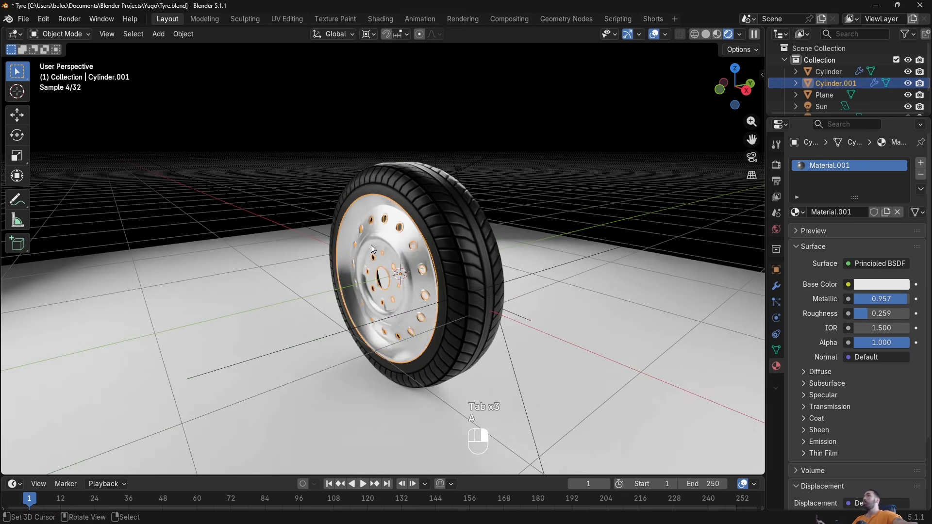
pyautogui.press('a')
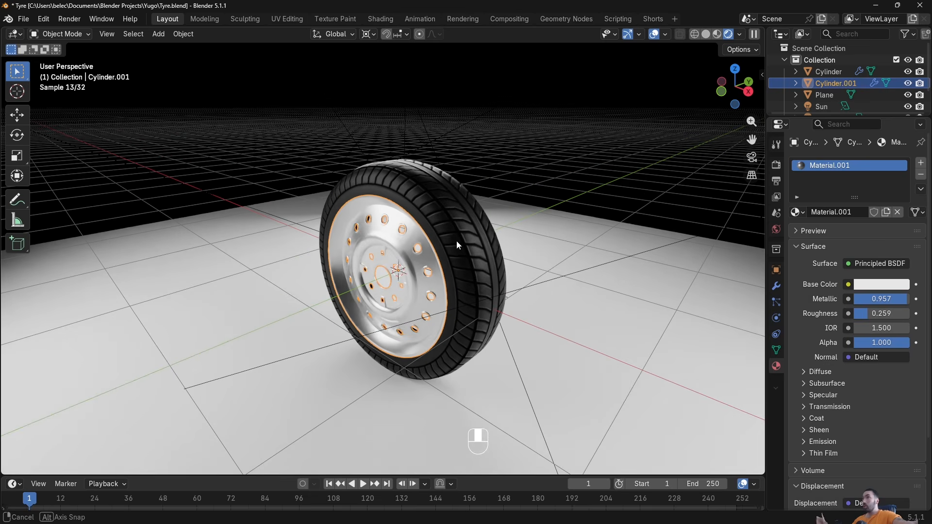
pyautogui.moveTo(457, 240); pyautogui.dragTo(536, 241, button='middle')
pyautogui.press('Tab')
pyautogui.press('a')
pyautogui.moveTo(449, 267); pyautogui.dragTo(404, 232, button='middle')
pyautogui.press('Tab')
# Select the tyre, check its mesh in Edit Mode and display its modifiers in Object Mode.
pyautogui.click(412, 217)
pyautogui.press('a')
pyautogui.press('Tab')
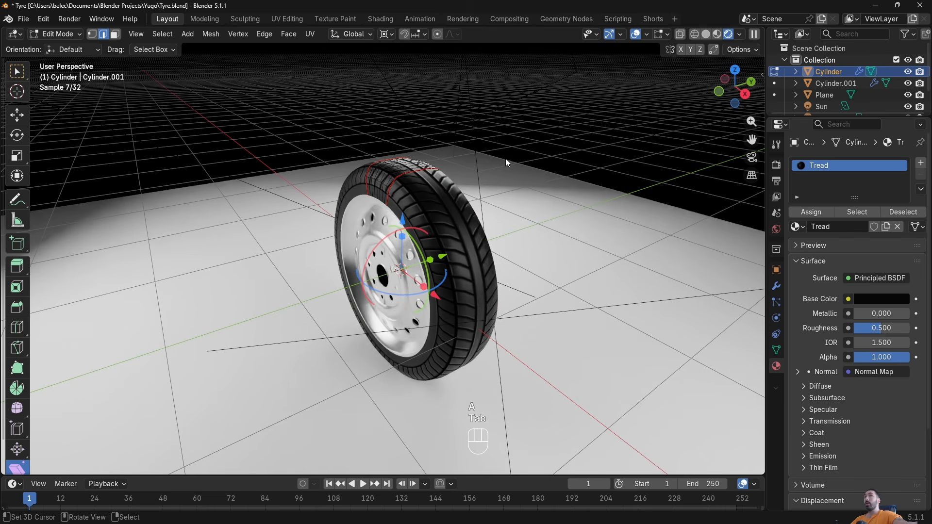
pyautogui.press('Tab')
pyautogui.click(776, 286)
# Try applying the tyre's Array modifier and selecting its whole mesh in Edit Mode.
pyautogui.hotkey('ctrl', 'a')
pyautogui.press('Tab')
pyautogui.press('a')
pyautogui.moveTo(342, 328); pyautogui.dragTo(461, 209)
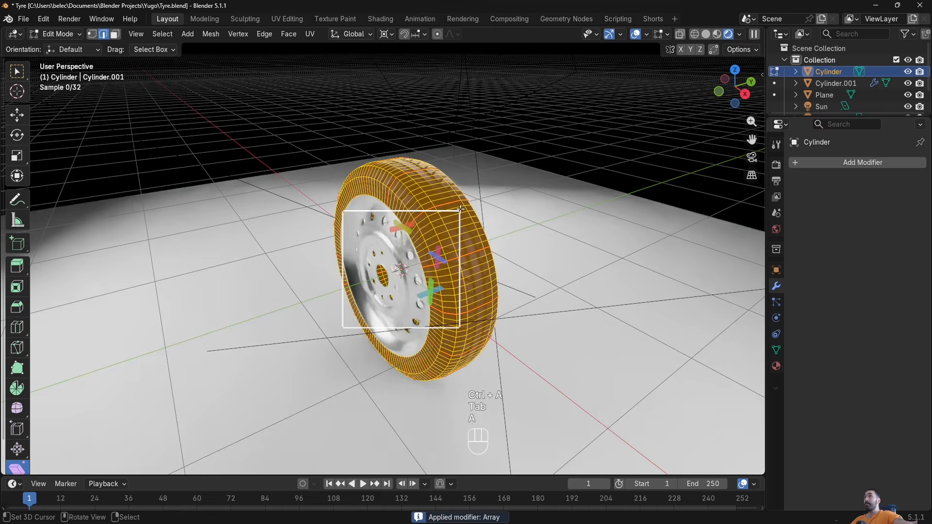
pyautogui.hotkey('ctrl', 'z')
pyautogui.hotkey('ctrl', 'z')
pyautogui.hotkey('ctrl', 'z')
# Apply the tyre's Array modifier and merge all of its vertices by distance at 0.0001 m.
pyautogui.hotkey('ctrl', 'a')
pyautogui.press('Tab')
pyautogui.press('a')
pyautogui.moveTo(471, 227); pyautogui.dragTo(569, 257, button='middle')
pyautogui.hotkey('shift', 'w')
# Turn on the Statistics overlay for the tyre mesh and return to Object Mode.
pyautogui.click(644, 36)
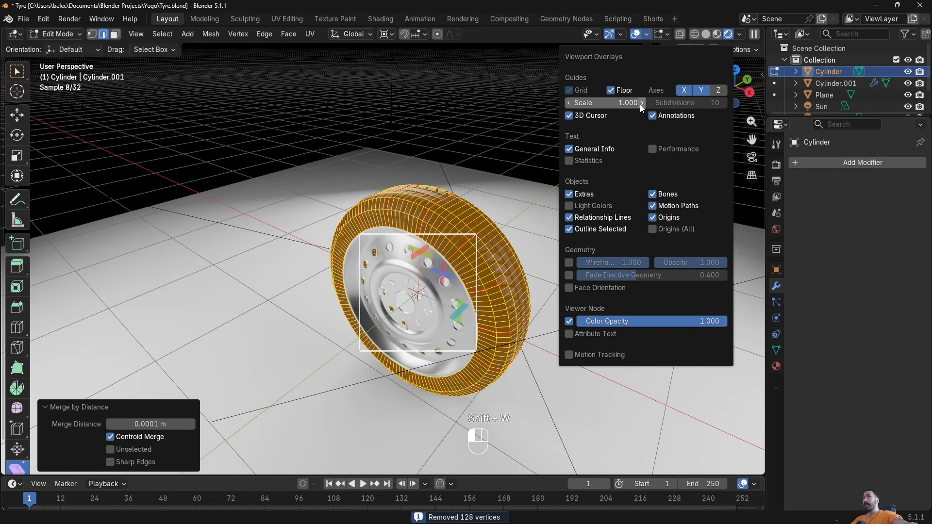
pyautogui.moveTo(366, 247); pyautogui.dragTo(110, 134, button='middle')
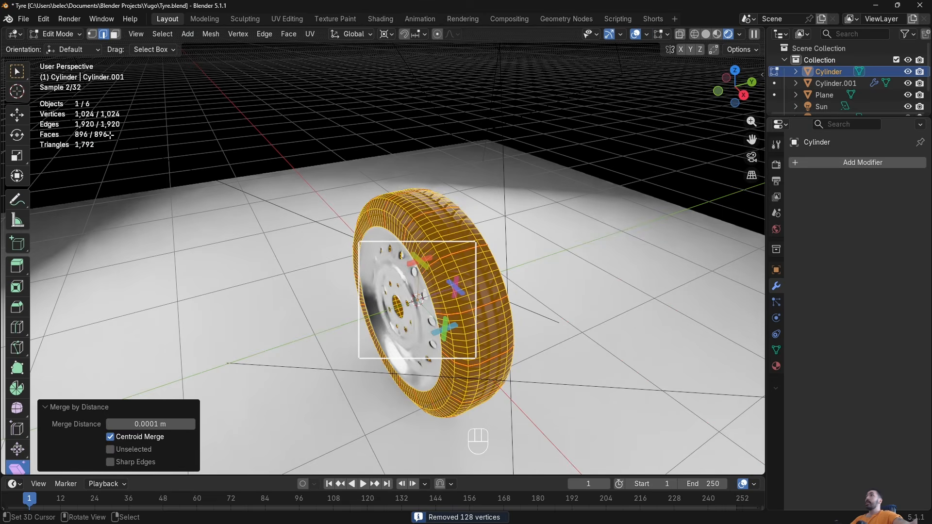
pyautogui.moveTo(418, 262); pyautogui.dragTo(427, 240, button='middle')
pyautogui.press('Tab')
# Select the rim's entire mesh in Edit Mode to check its statistics, and return to Object Mode.
pyautogui.rightClick(399, 245)
pyautogui.press('Tab')
pyautogui.press('a')
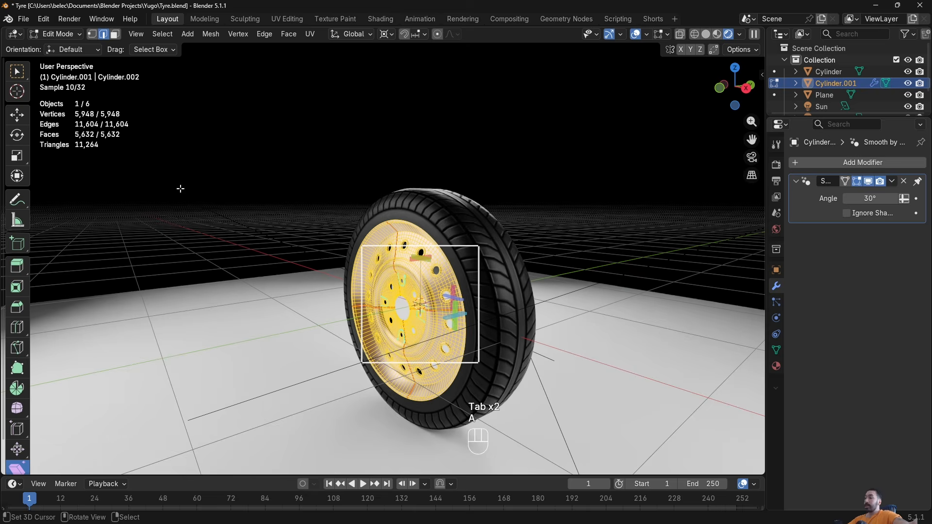
pyautogui.press('Tab')
# Select the tyre and the rim in turn in Object Mode to compare their mesh statistics.
pyautogui.click(437, 207)
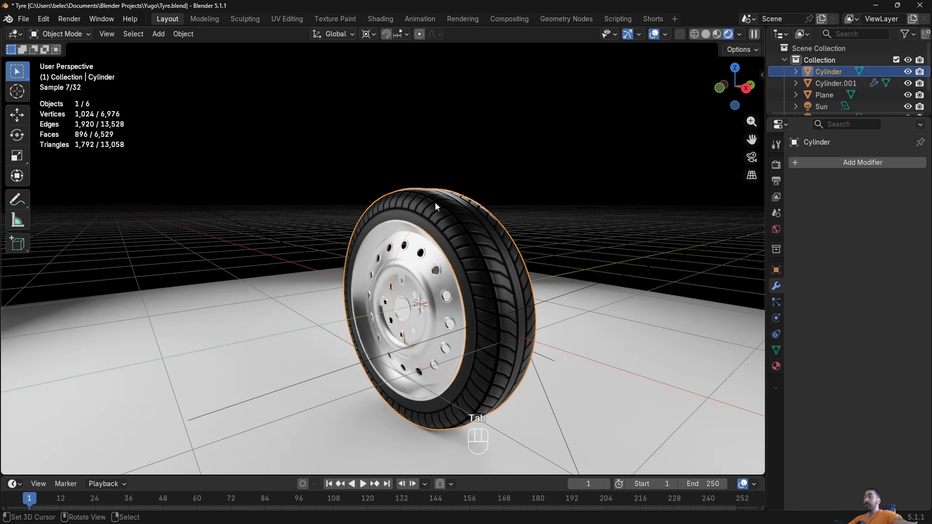
pyautogui.click(437, 257)
pyautogui.moveTo(437, 257); pyautogui.dragTo(413, 265, button='middle')
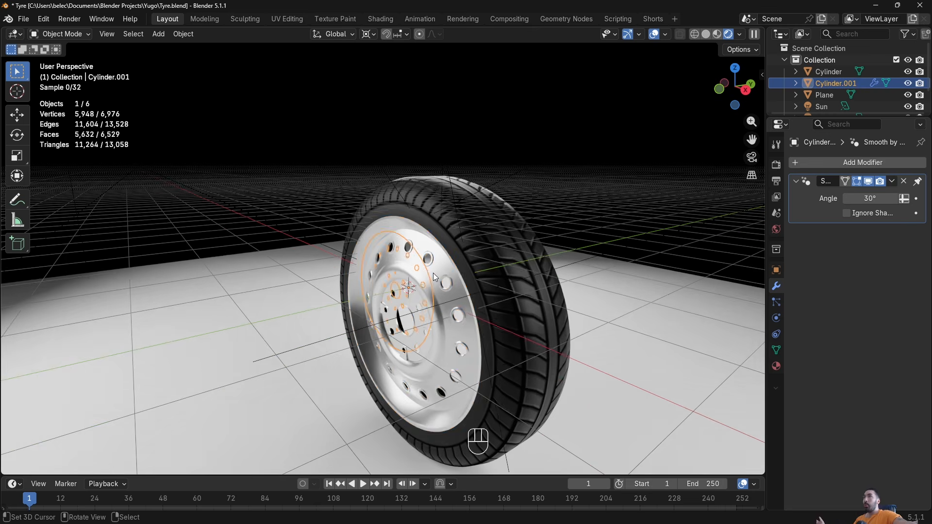
pyautogui.scroll(-3, 433, 273)
pyautogui.click(416, 218)
pyautogui.moveTo(416, 218); pyautogui.dragTo(471, 234, button='middle')
pyautogui.moveTo(420, 262); pyautogui.dragTo(391, 250, button='middle')
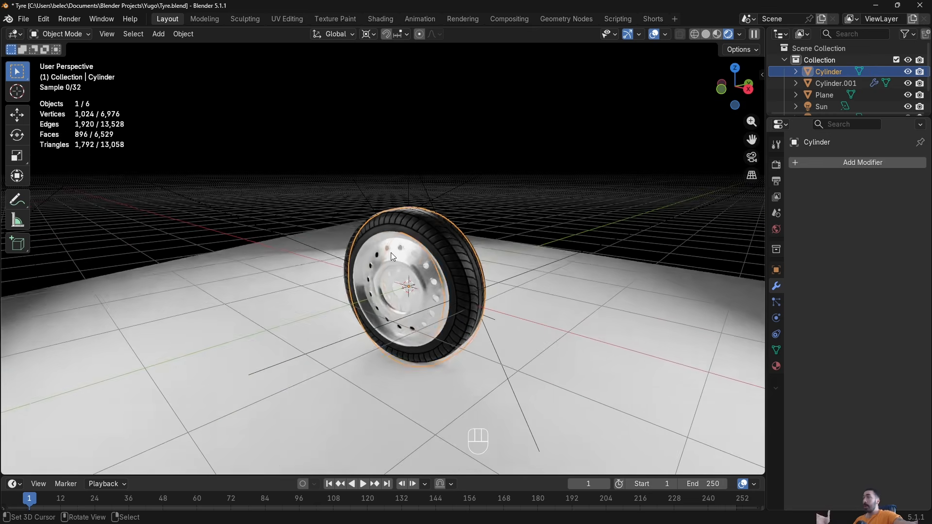
pyautogui.scroll(2, 389, 252)
pyautogui.press('a')
pyautogui.rightClick(395, 244)
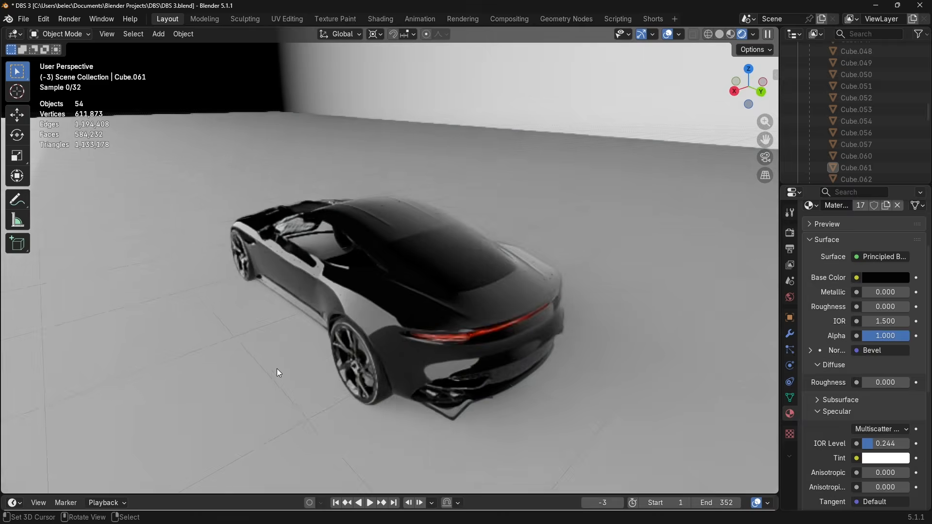
pyautogui.moveTo(276, 368); pyautogui.dragTo(745, 333, button='middle')
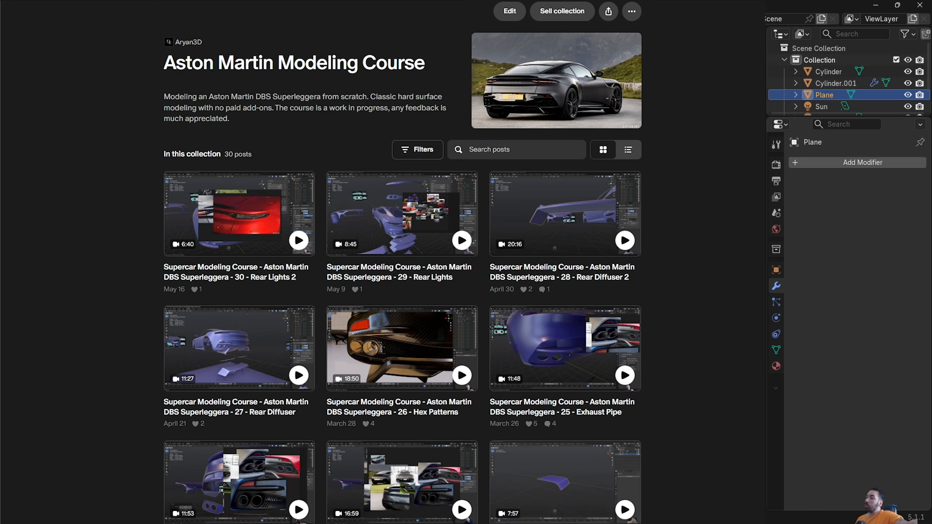